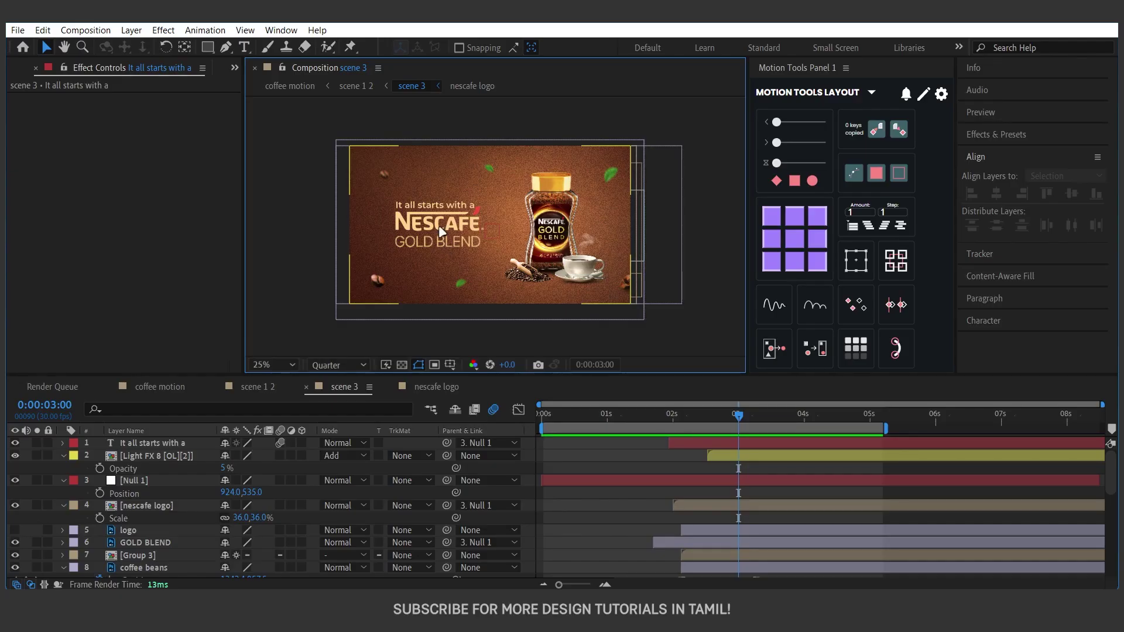
Step: Select the 'It all starts with a' tagline layer in the timeline
{"action": "scroll", "coordinate": [436, 226], "scroll_direction": "up", "scroll_amount": 4}
{"action": "scroll", "coordinate": [435, 226], "scroll_direction": "down", "scroll_amount": 2}
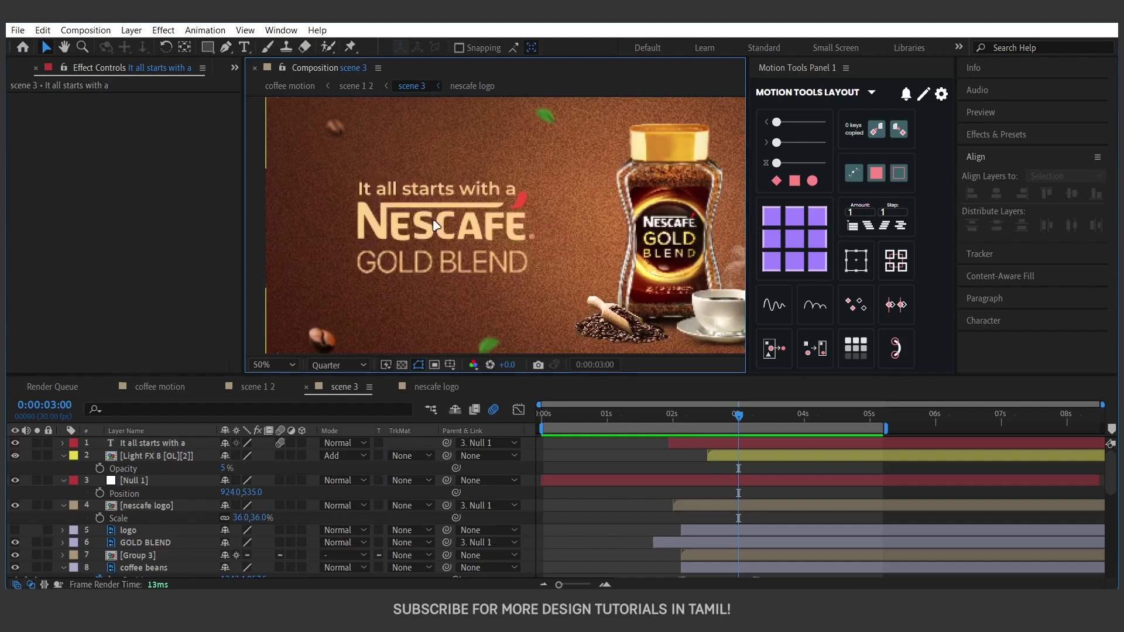
{"action": "left_click", "coordinate": [415, 193]}
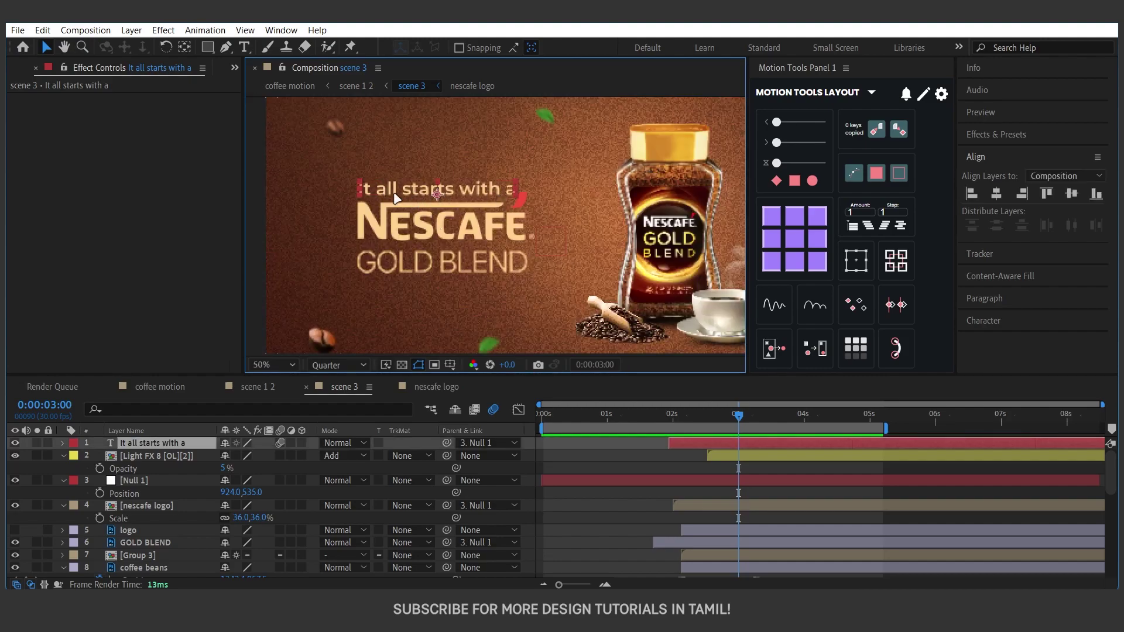
{"action": "left_click", "coordinate": [433, 236]}
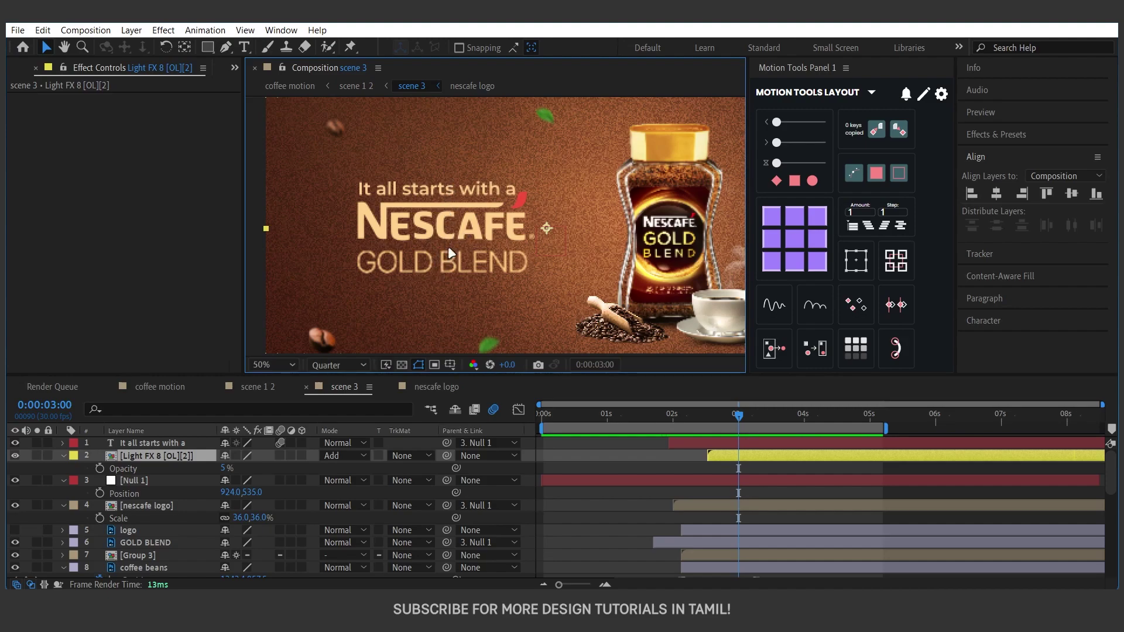
{"action": "left_click", "coordinate": [683, 440]}
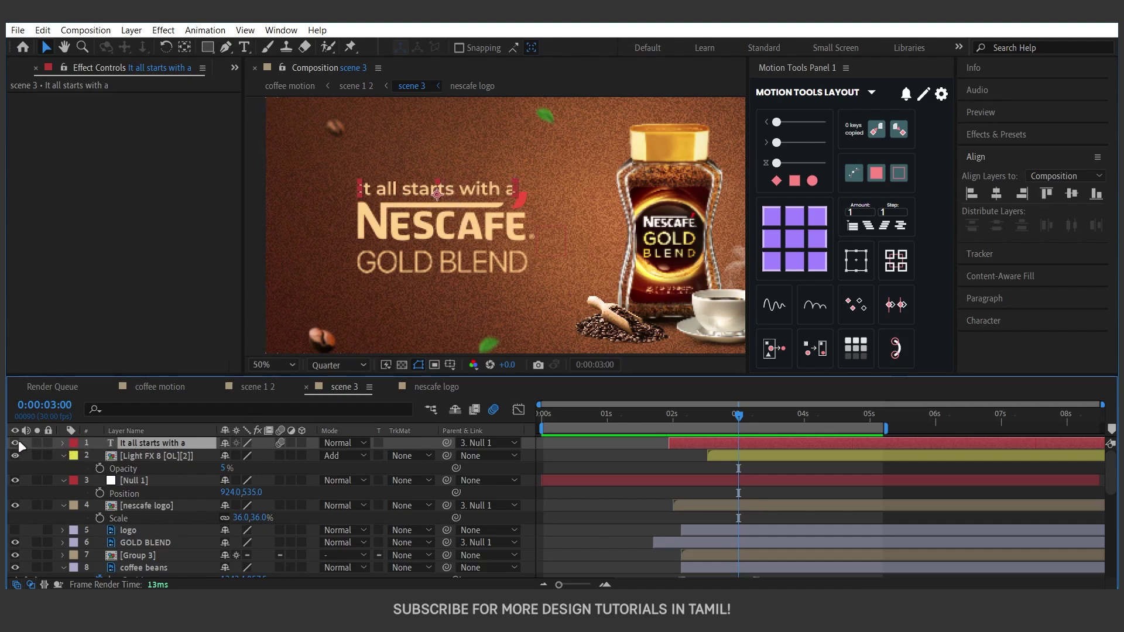
Step: Twirl open the tagline layer and add a Scale text animator, Animator 1
{"action": "left_click", "coordinate": [63, 443]}
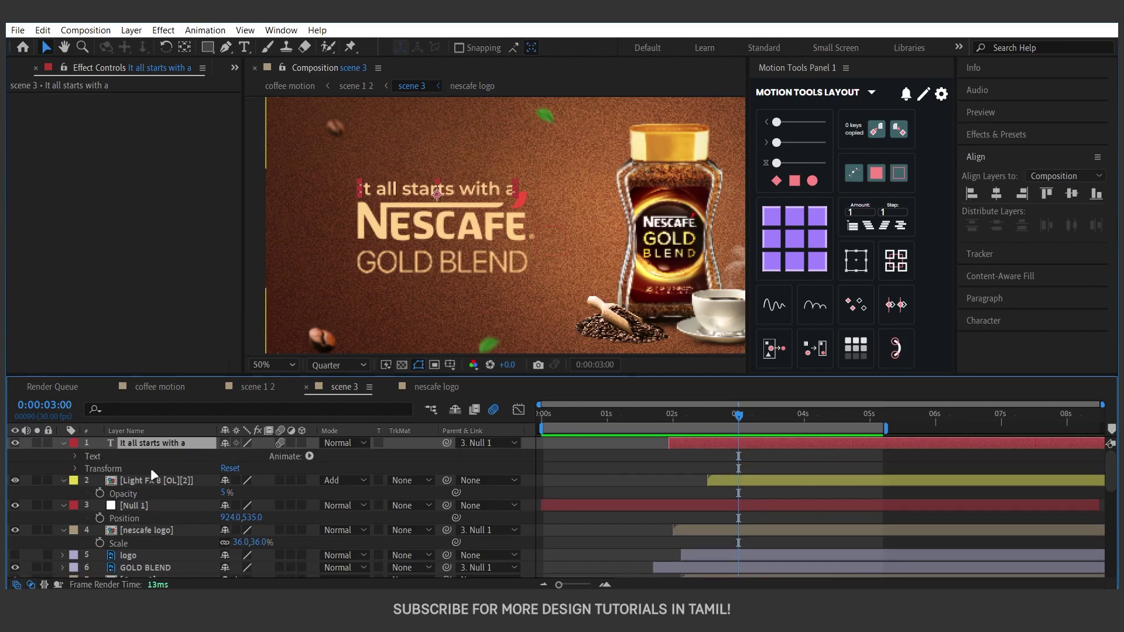
{"action": "left_click", "coordinate": [309, 456]}
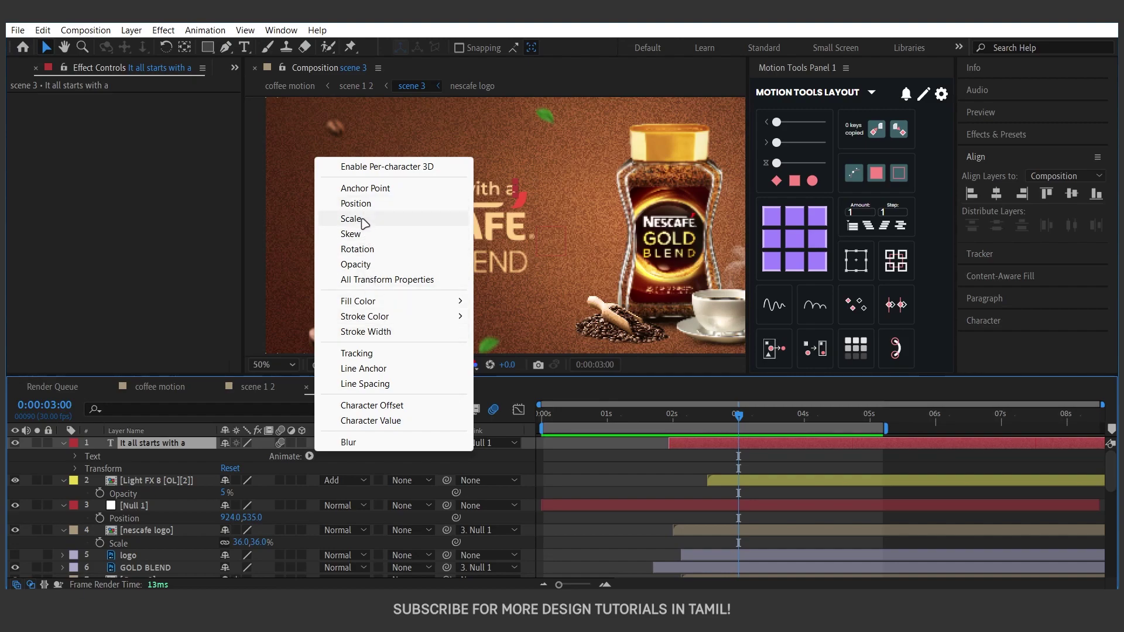
{"action": "left_click", "coordinate": [363, 220]}
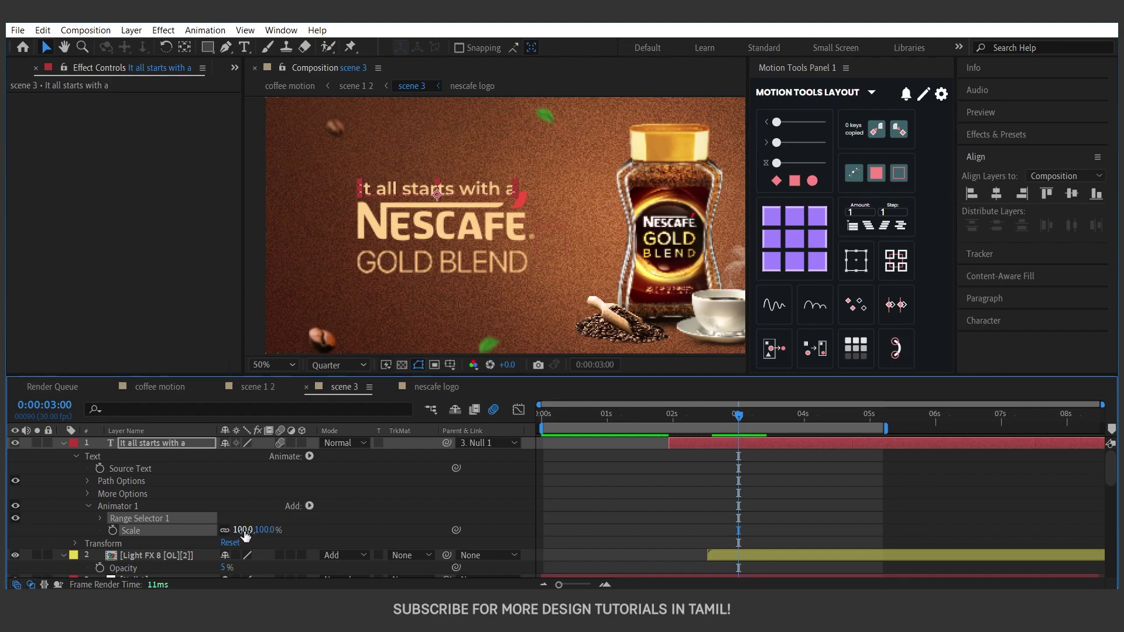
Step: Set the animator's Scale to 0%
{"action": "left_click", "coordinate": [242, 530]}
{"action": "type", "text": "0"}
{"action": "key", "text": "Return"}
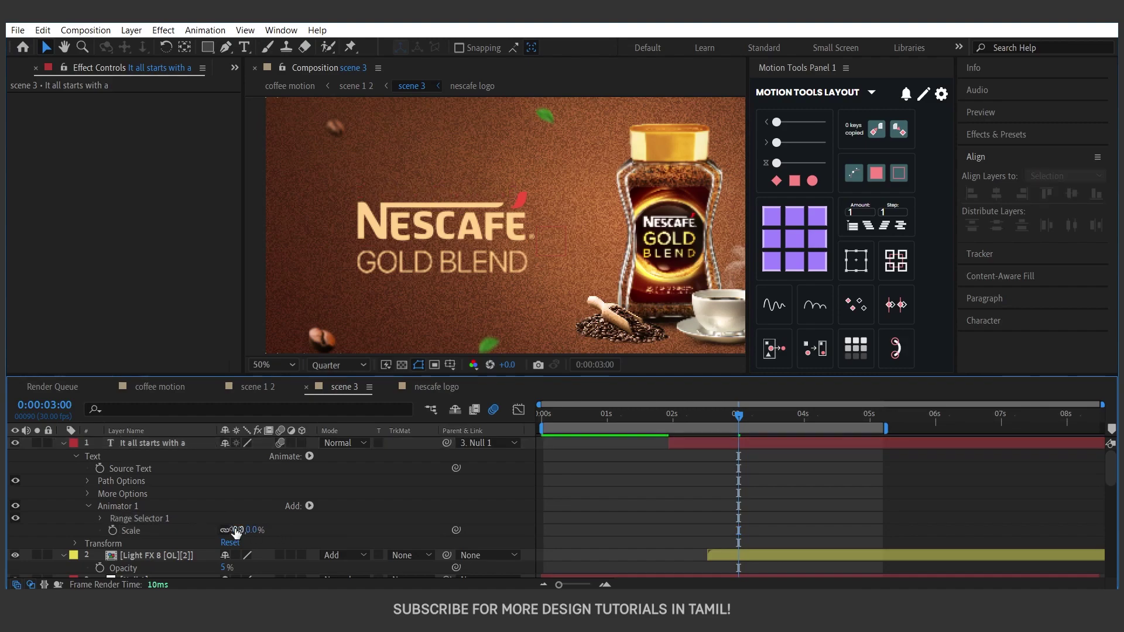
Step: Open Range Selector 1, move to 1:28, and scrub Offset to test the reveal
{"action": "left_click", "coordinate": [100, 518]}
{"action": "scroll", "coordinate": [158, 507], "scroll_direction": "down", "scroll_amount": 3}
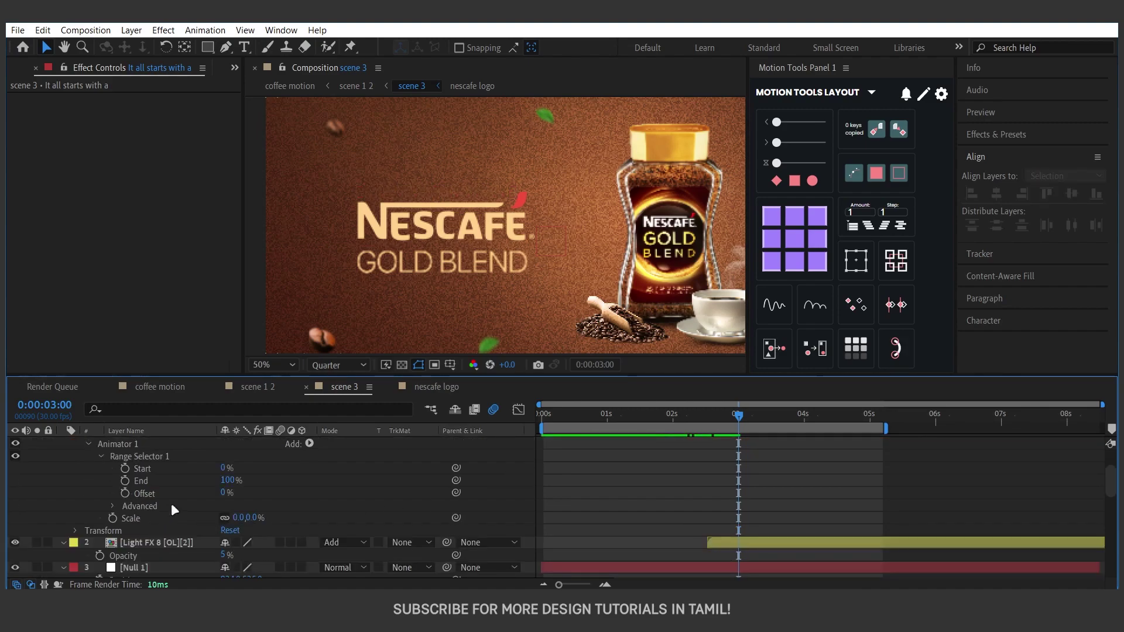
{"action": "scroll", "coordinate": [681, 502], "scroll_direction": "up", "scroll_amount": 3}
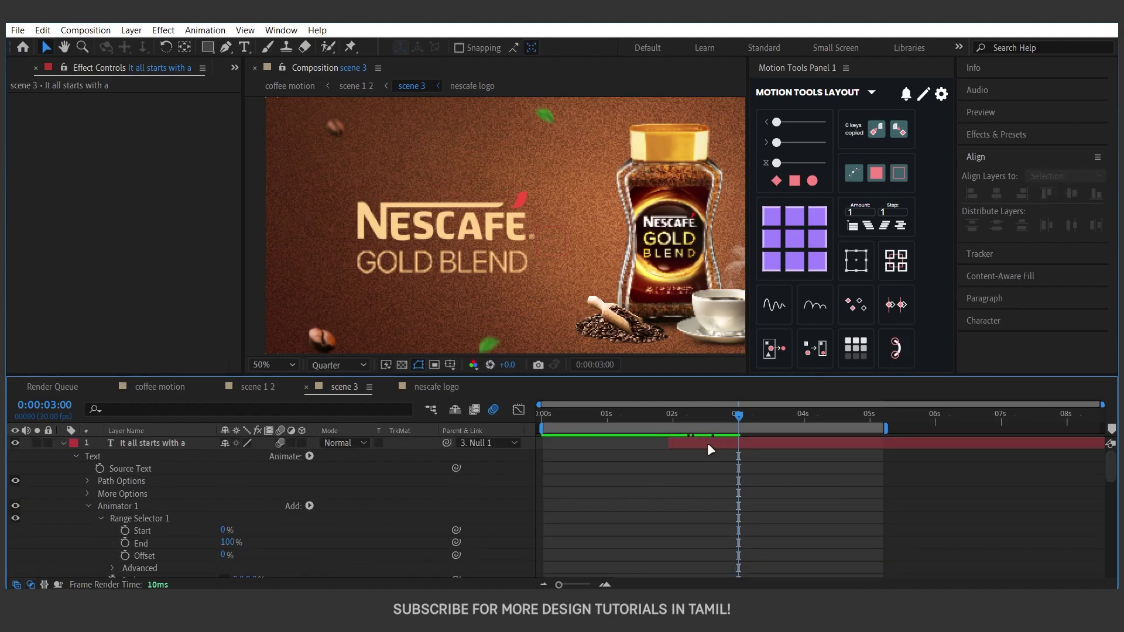
{"action": "left_click_drag", "start_coordinate": [679, 417], "coordinate": [669, 417]}
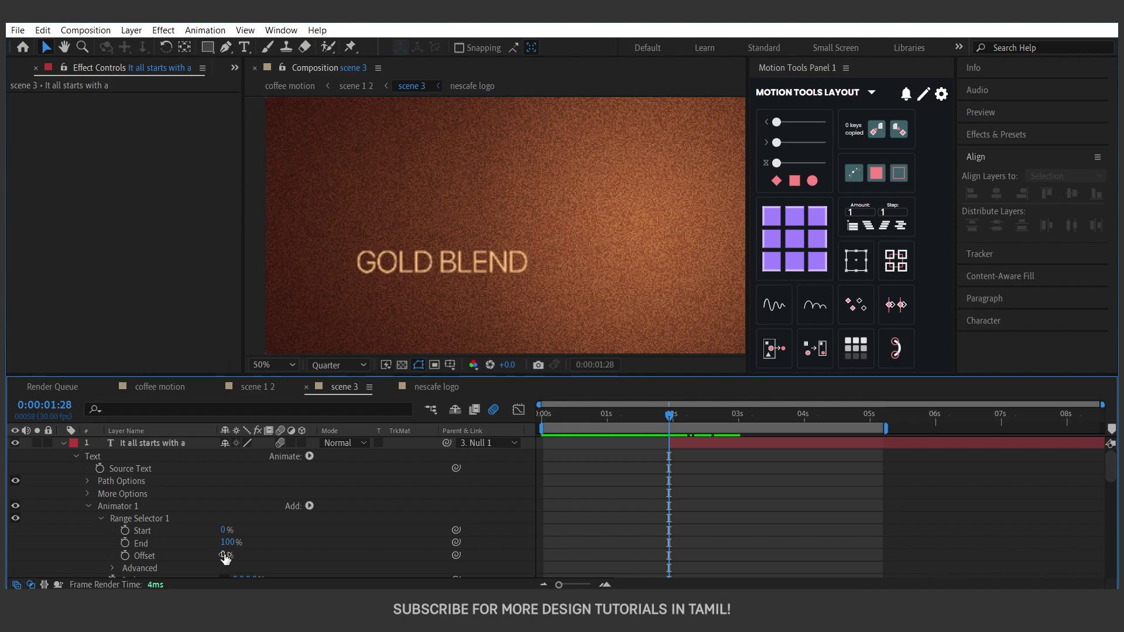
{"action": "left_click_drag", "start_coordinate": [225, 556], "coordinate": [299, 545]}
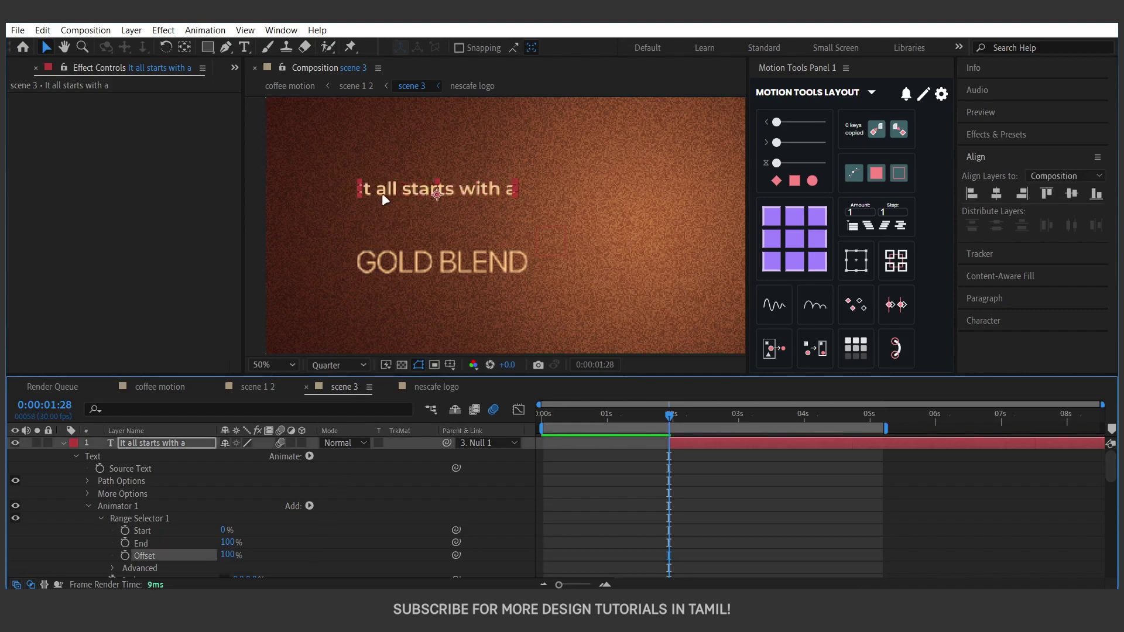
{"action": "mouse_move", "coordinate": [226, 555]}
{"action": "left_mouse_down"}
{"action": "mouse_move", "coordinate": [175, 558]}
{"action": "mouse_move", "coordinate": [229, 558]}
{"action": "left_mouse_up"}
Step: Keyframe the range Offset at -100% at 1:28 and preview the animation
{"action": "left_click", "coordinate": [125, 555]}
{"action": "left_click", "coordinate": [230, 555]}
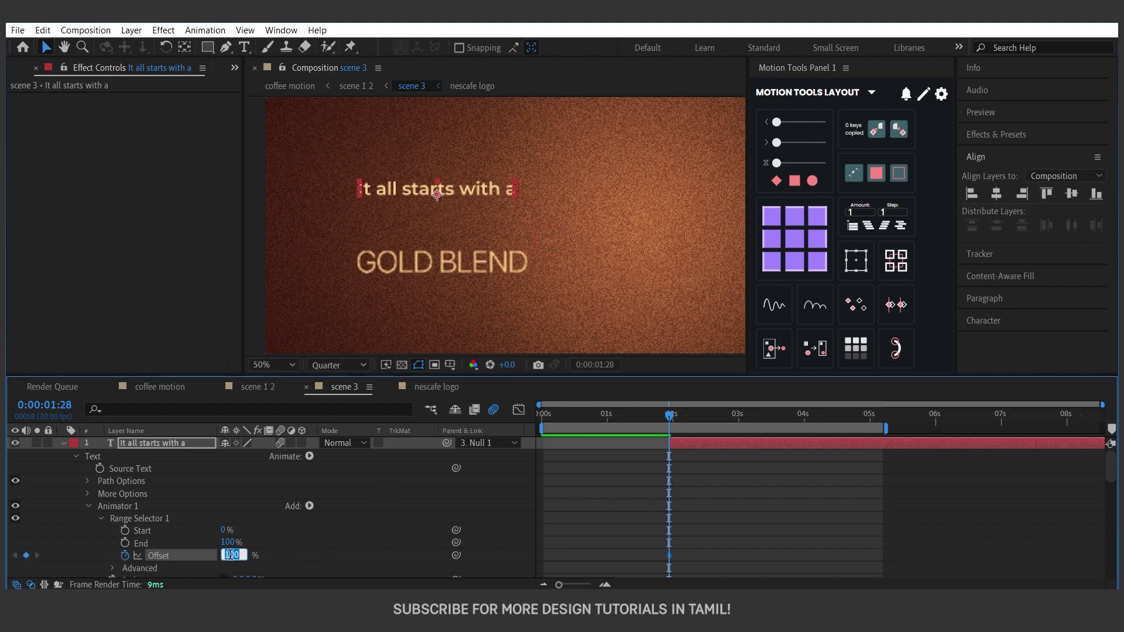
{"action": "type", "text": "100"}
{"action": "key", "text": "Return"}
{"action": "scroll", "coordinate": [314, 515], "scroll_direction": "down", "scroll_amount": 3}
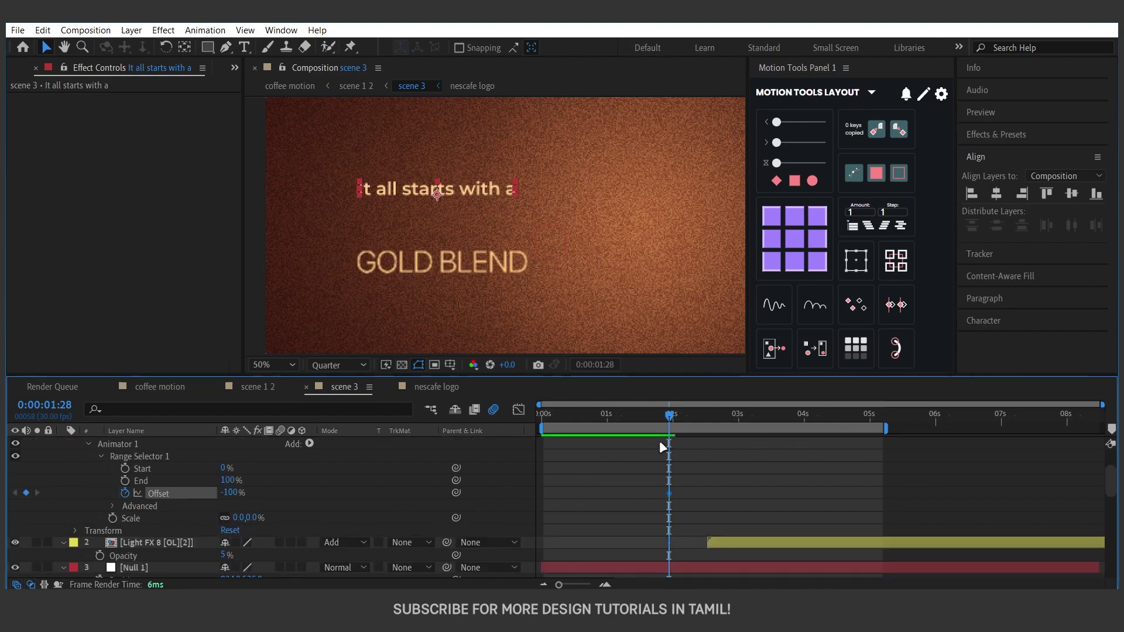
{"action": "key", "text": "space"}
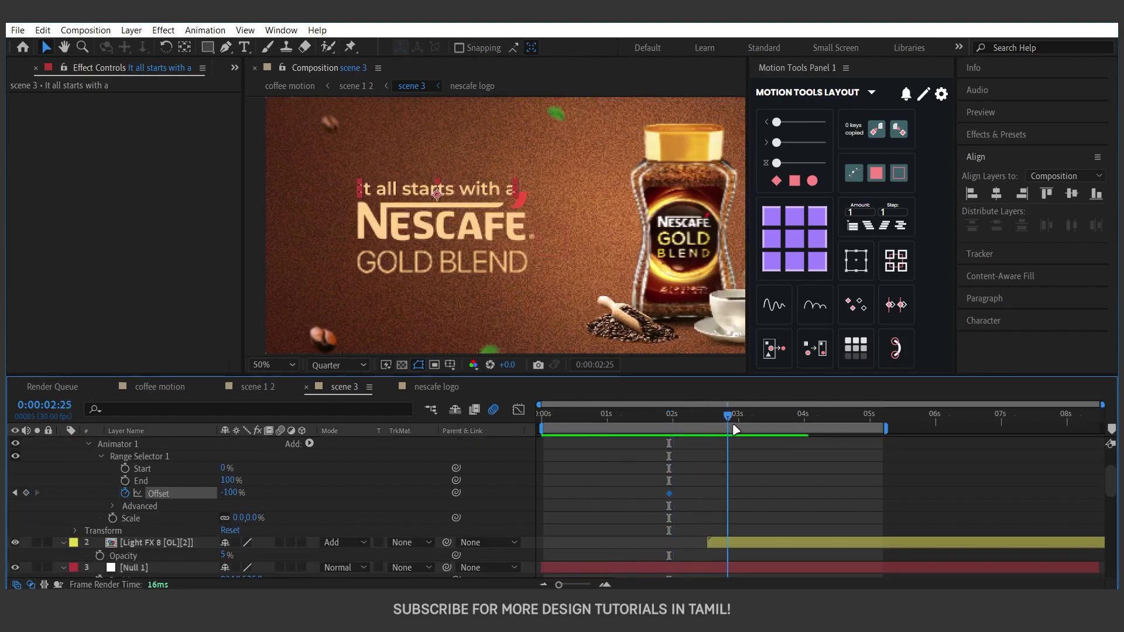
Step: Keyframe Offset at 100% at 3:00, keep Based On Characters, and set Shape to Ramp Up
{"action": "left_click", "coordinate": [233, 492]}
{"action": "type", "text": "100"}
{"action": "key", "text": "Return"}
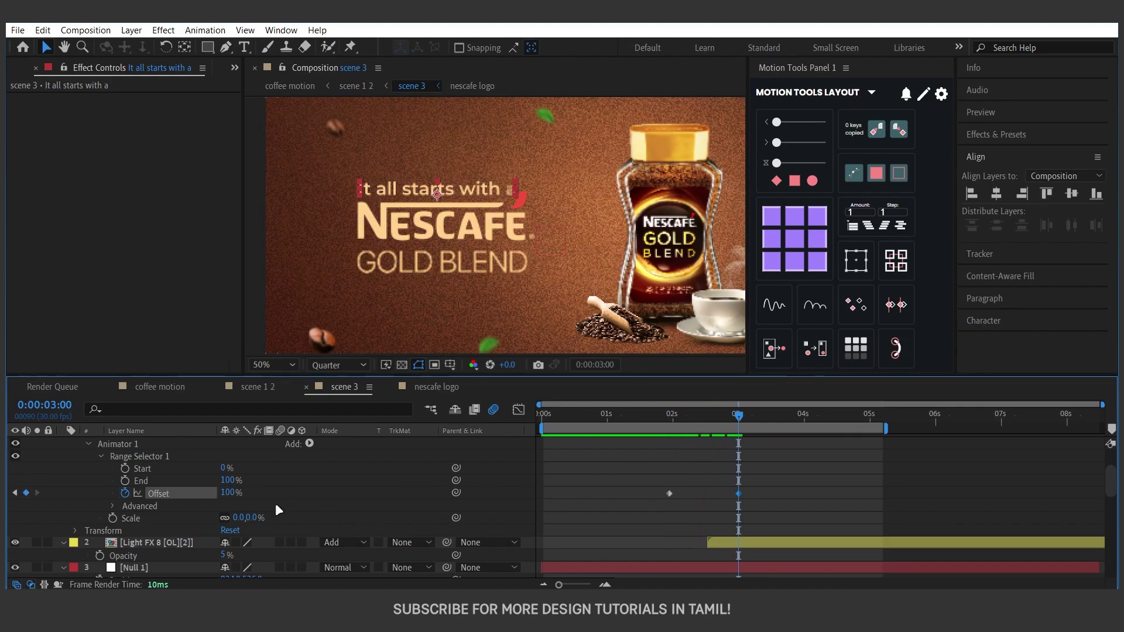
{"action": "left_click", "coordinate": [112, 508]}
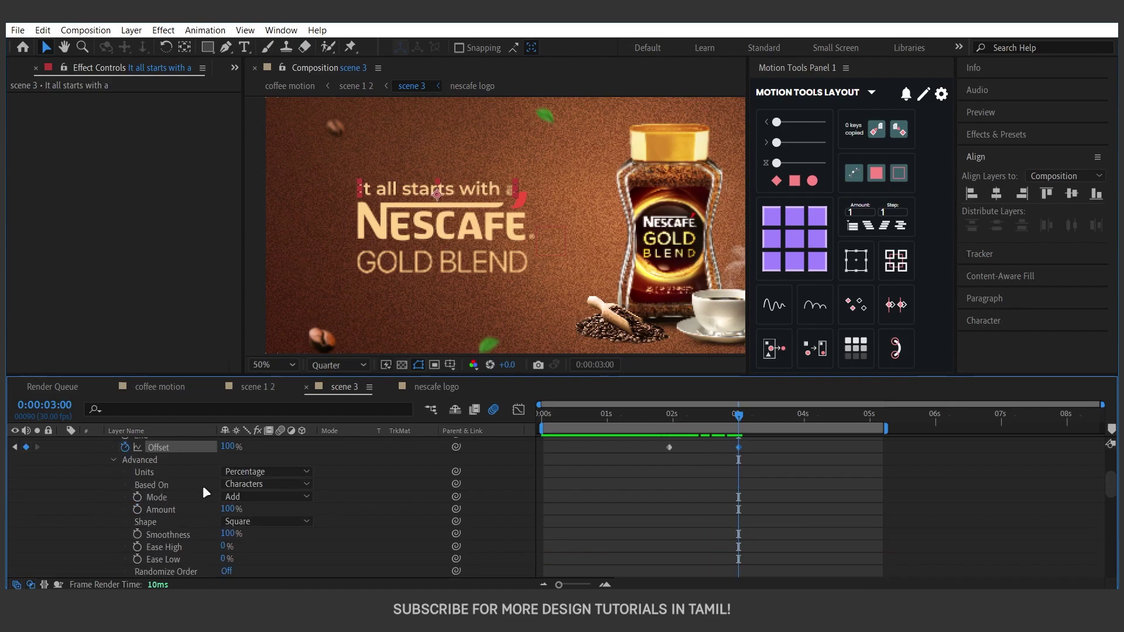
{"action": "left_click", "coordinate": [254, 488]}
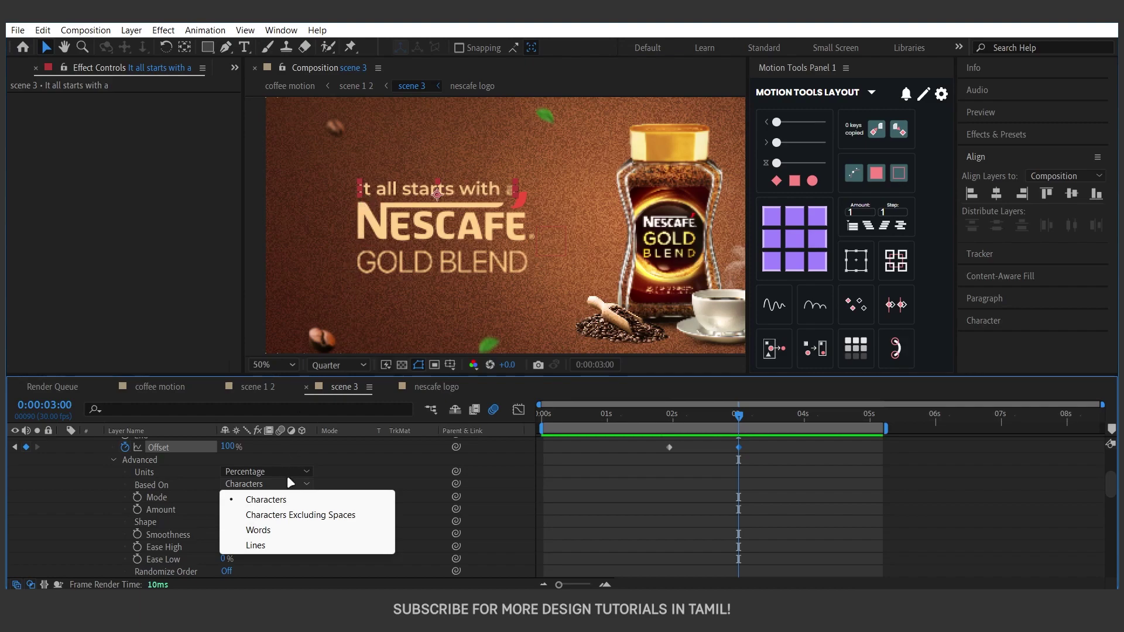
{"action": "left_click", "coordinate": [326, 515]}
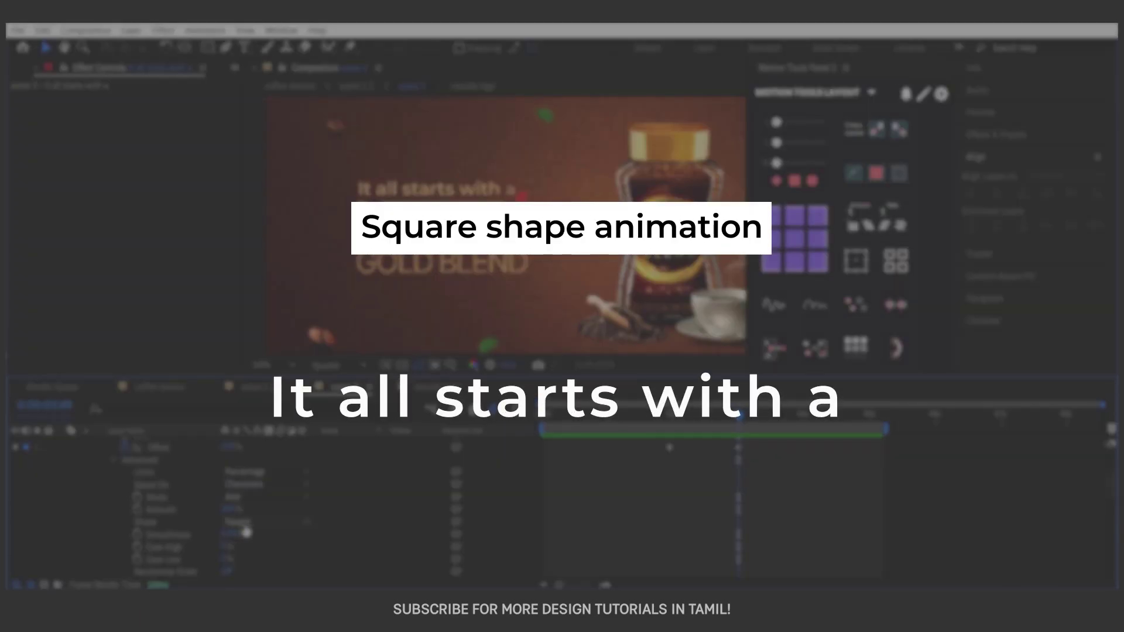
{"action": "left_click", "coordinate": [240, 522]}
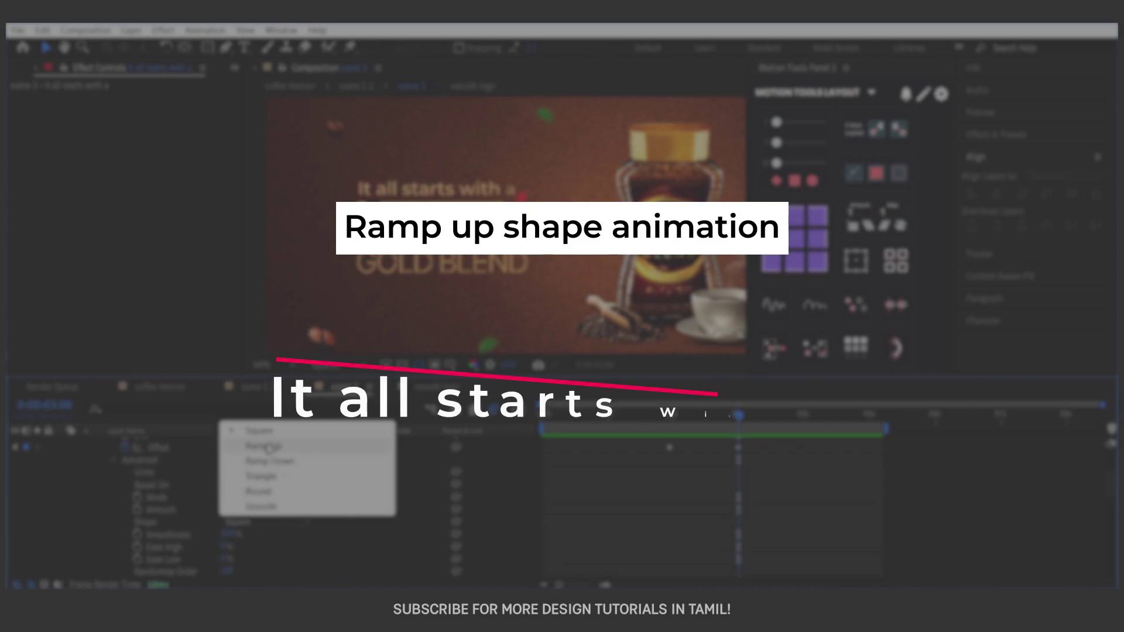
{"action": "left_click", "coordinate": [265, 448]}
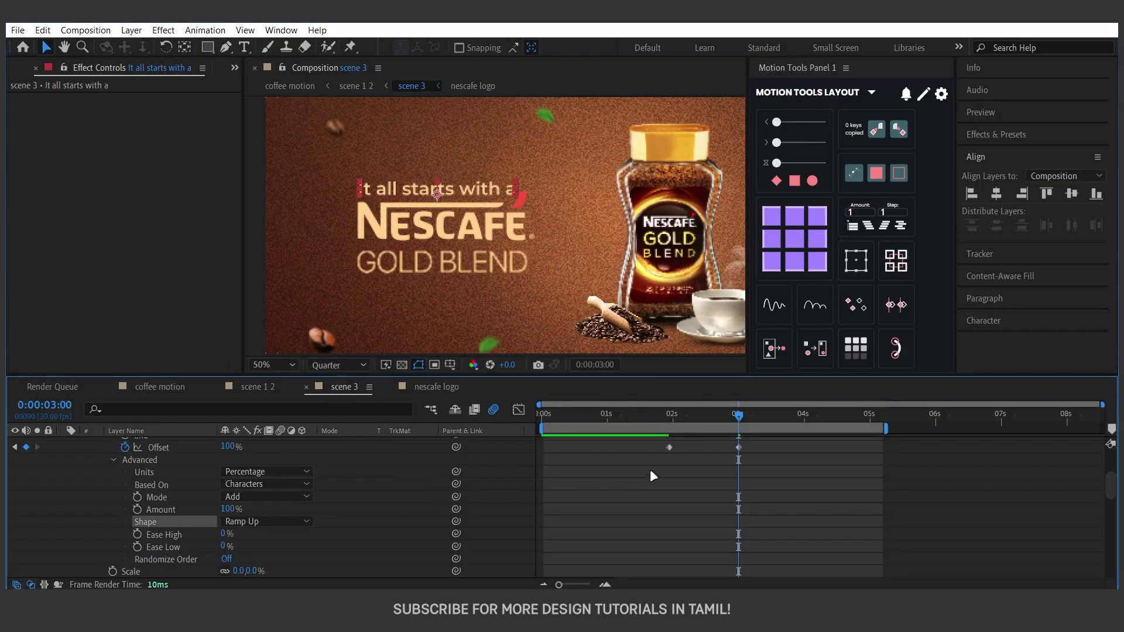
Step: Scrub the tagline reveal between 1:28 and 3:00 and select the Offset keyframes
{"action": "left_click", "coordinate": [671, 417]}
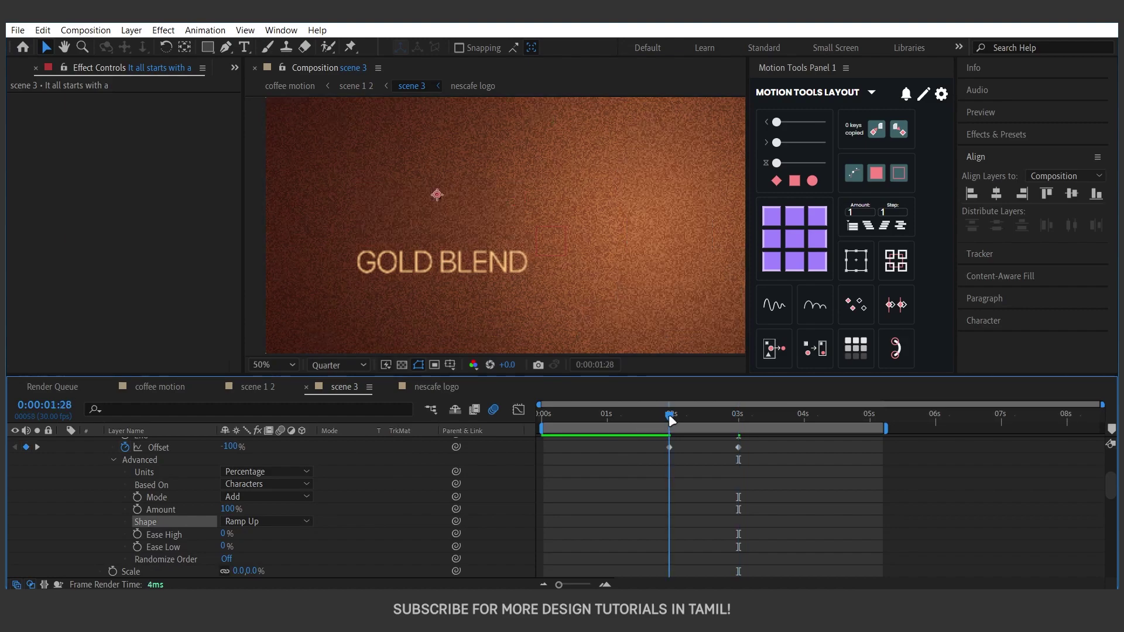
{"action": "key", "text": "k"}
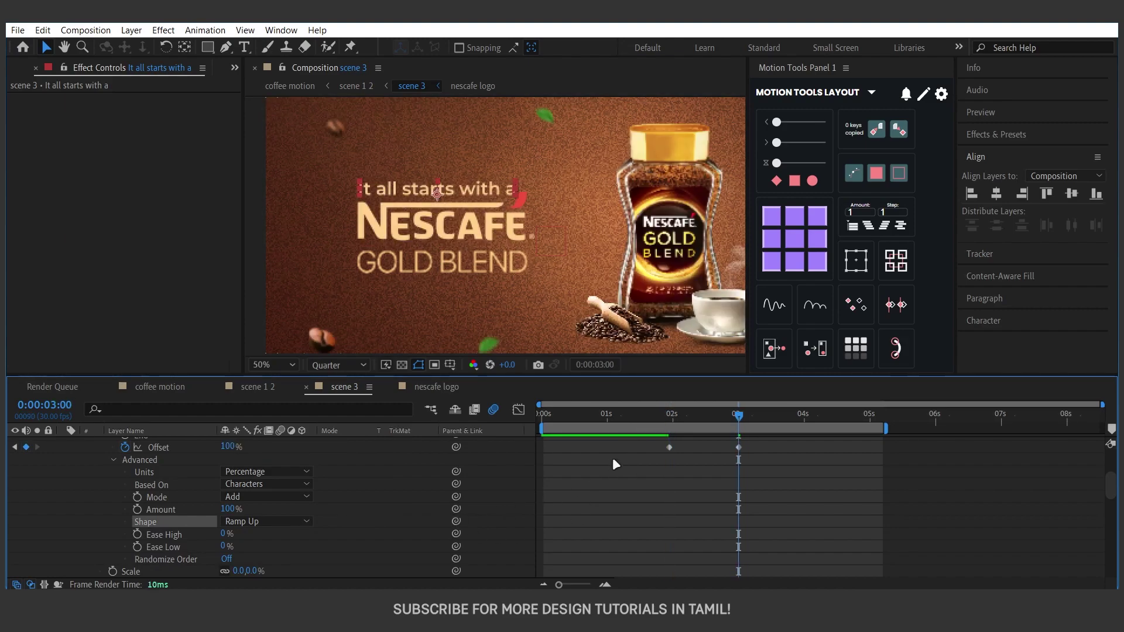
{"action": "left_click_drag", "start_coordinate": [670, 417], "coordinate": [739, 416]}
{"action": "left_click_drag", "start_coordinate": [651, 441], "coordinate": [763, 471]}
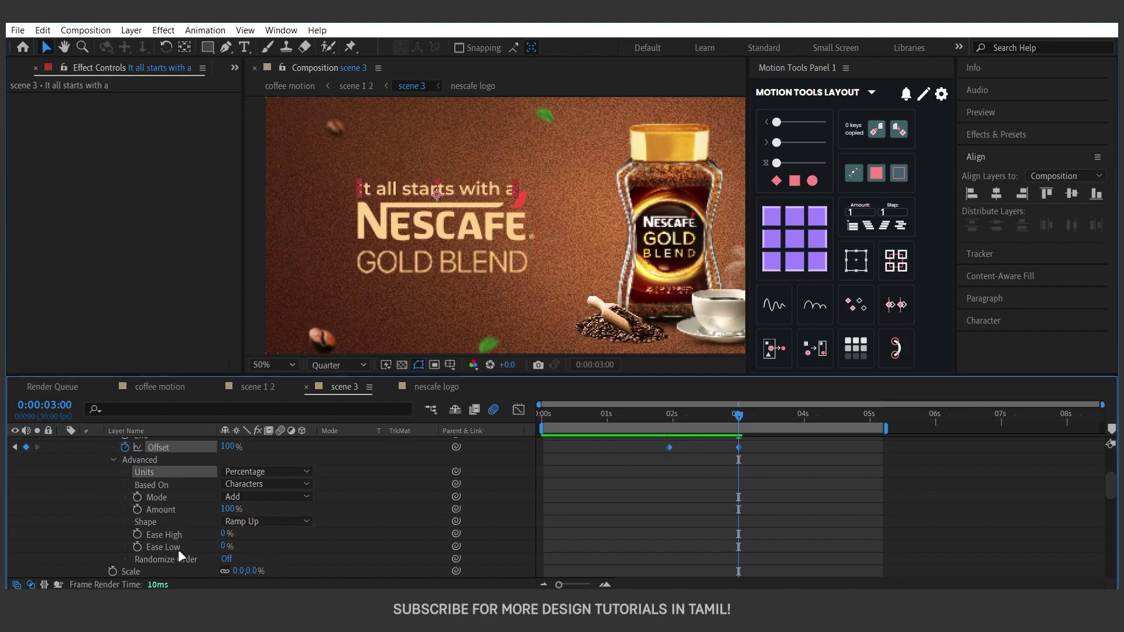
Step: Set the range selector's Ease High to 30% and Ease Low to 100%
{"action": "left_click", "coordinate": [187, 535]}
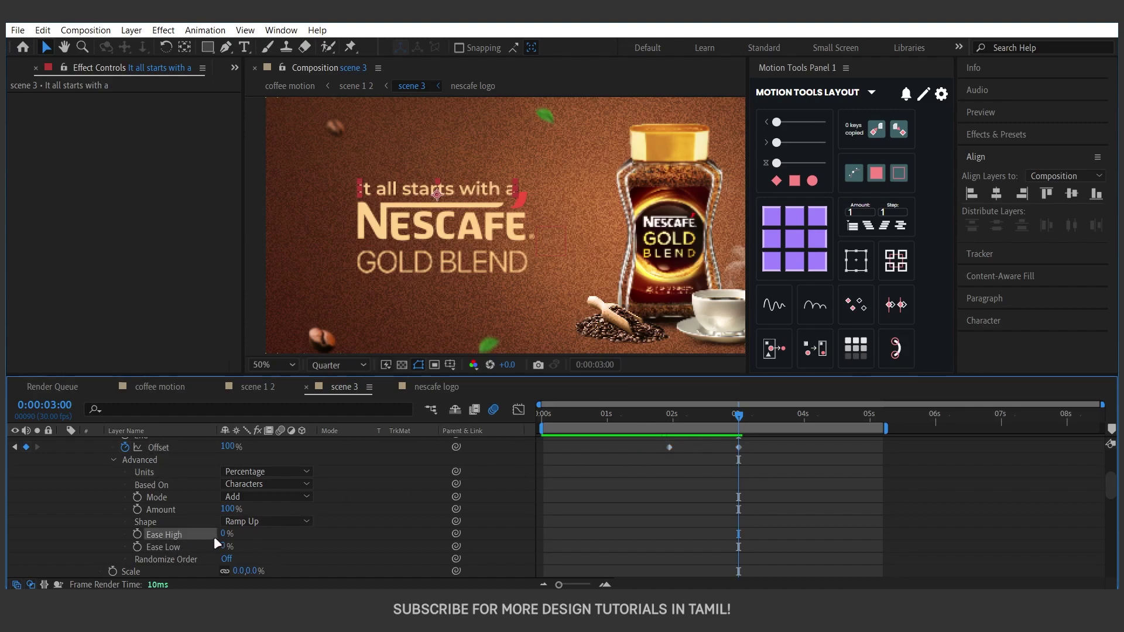
{"action": "left_click", "coordinate": [223, 535]}
{"action": "type", "text": "30"}
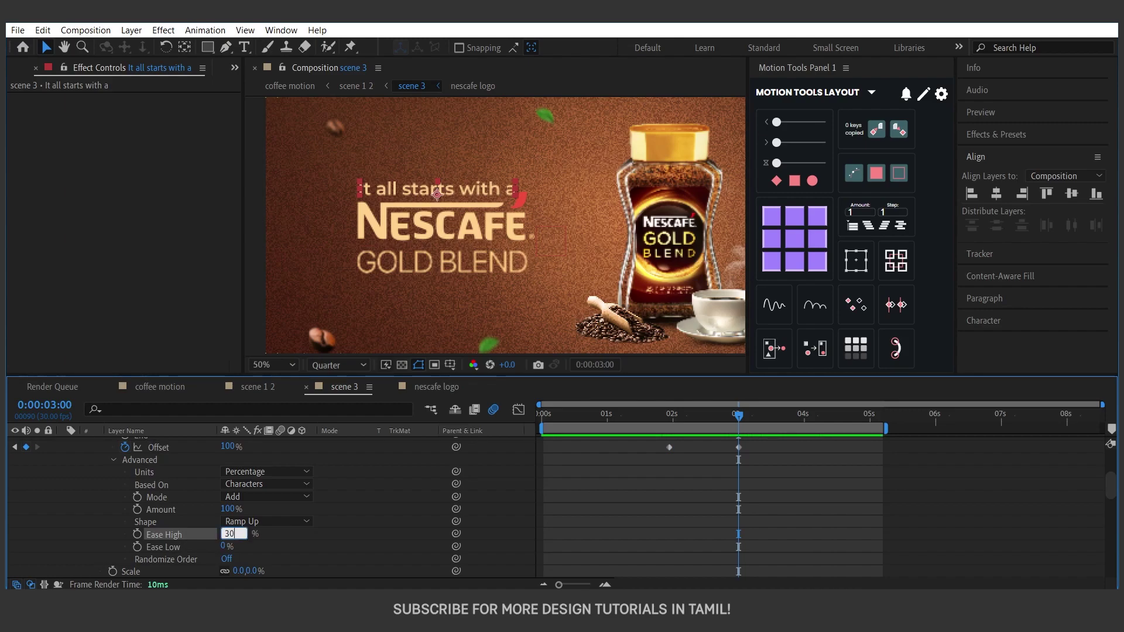
{"action": "key", "text": "Return"}
{"action": "left_click", "coordinate": [223, 548]}
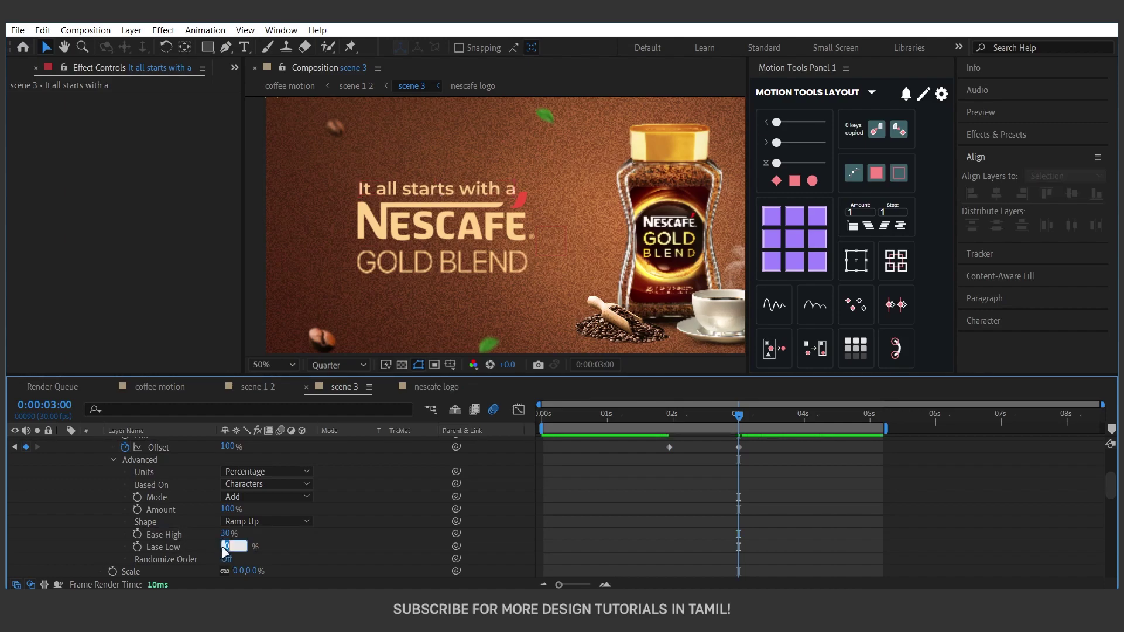
{"action": "type", "text": "100"}
{"action": "key", "text": "Return"}
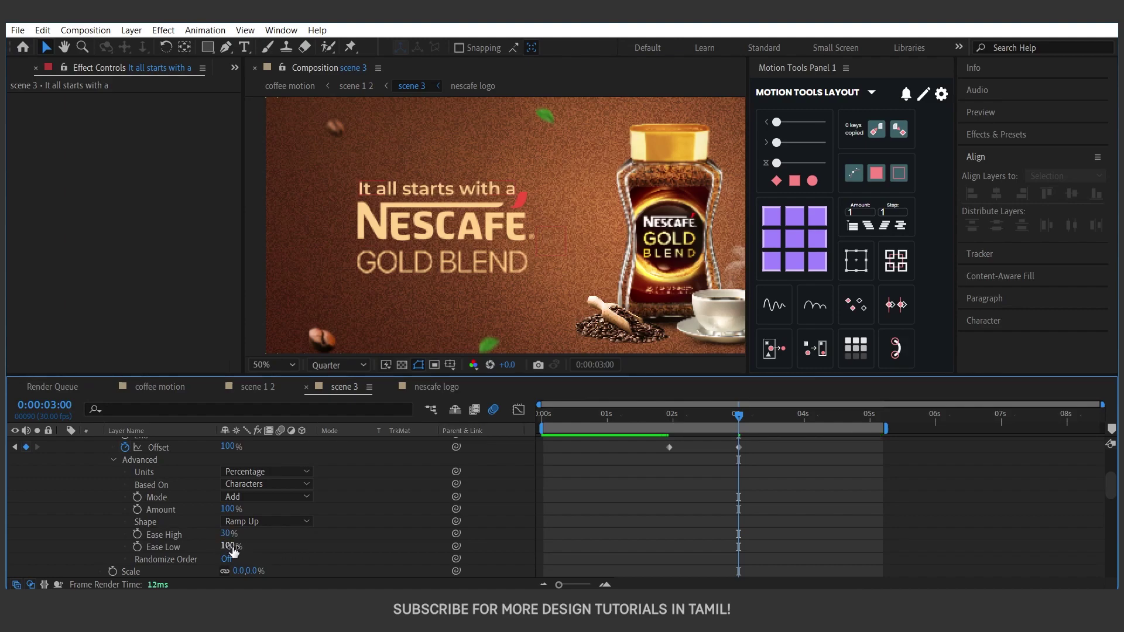
Step: Preview the text animation from the starting Offset keyframe to about 2:01
{"action": "left_click", "coordinate": [667, 416]}
{"action": "left_click", "coordinate": [669, 416]}
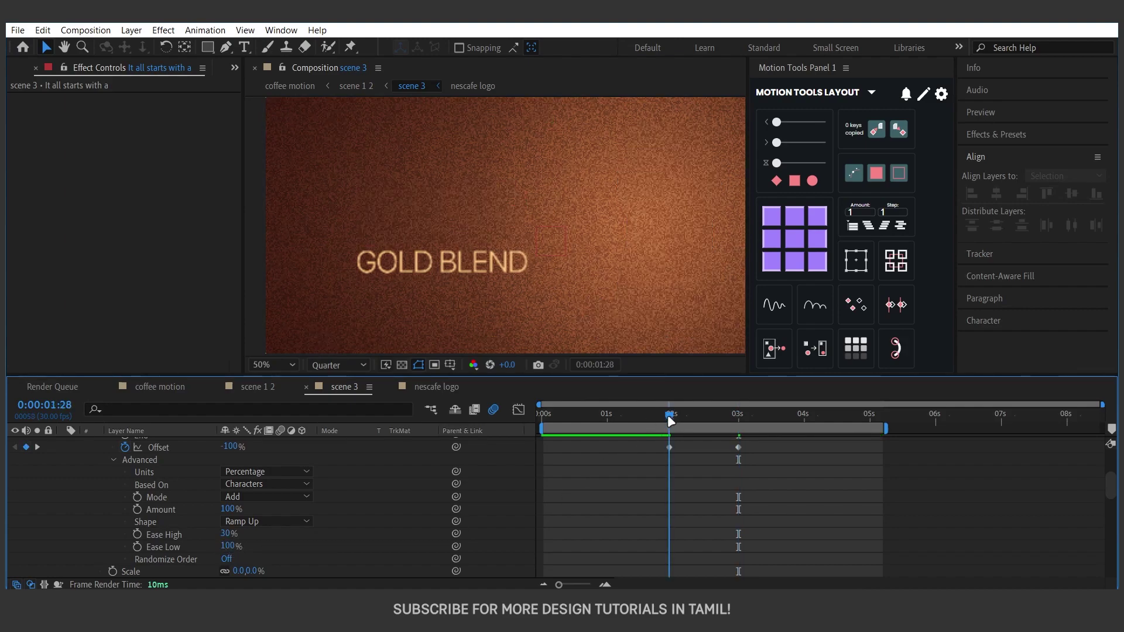
{"action": "key", "text": "space"}
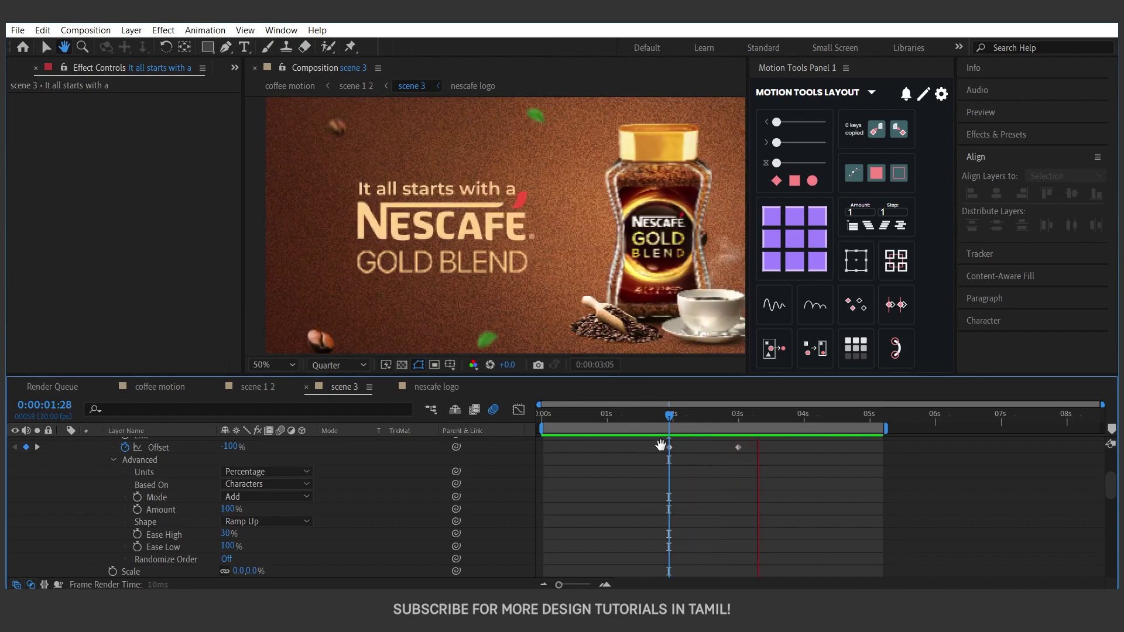
{"action": "mouse_move", "coordinate": [663, 419]}
{"action": "left_mouse_down"}
{"action": "mouse_move", "coordinate": [758, 431]}
{"action": "mouse_move", "coordinate": [760, 448]}
{"action": "left_mouse_up"}
Step: Push the end Offset keyframe to about 3:03 and preview the adjusted reveal
{"action": "left_click", "coordinate": [693, 417]}
{"action": "left_click", "coordinate": [669, 424]}
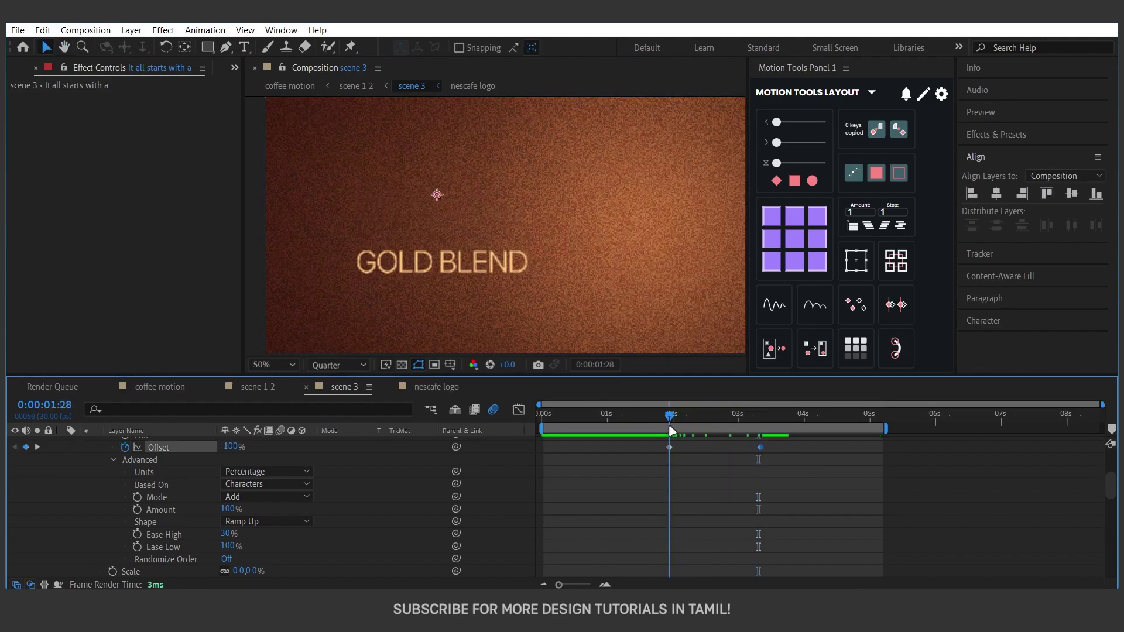
{"action": "key", "text": "space"}
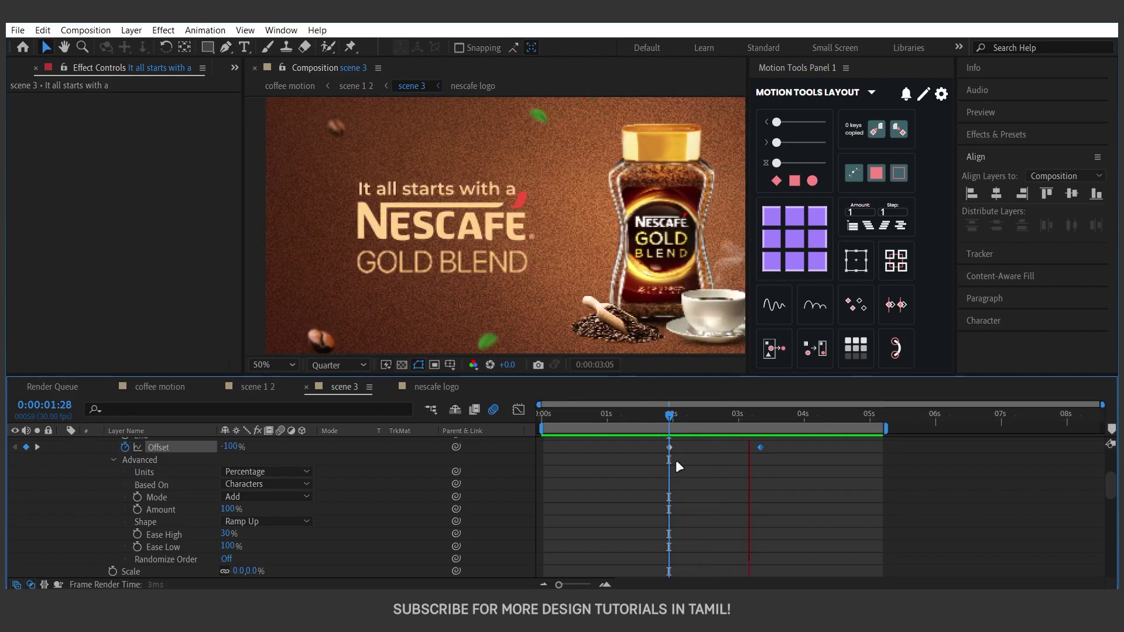
{"action": "left_click_drag", "start_coordinate": [667, 413], "coordinate": [746, 420]}
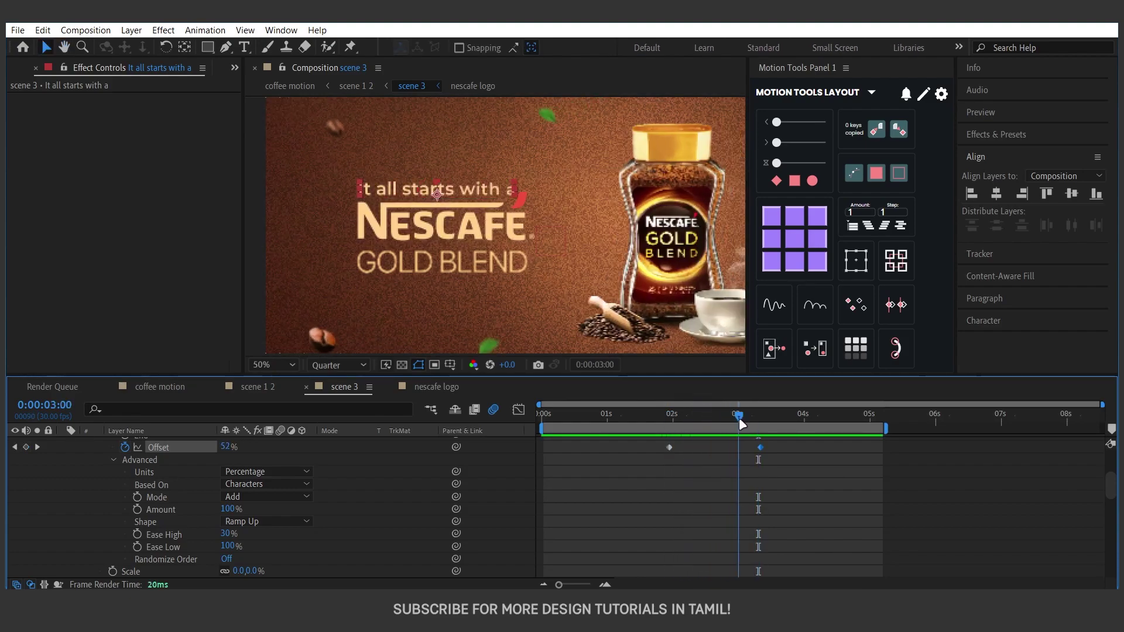
{"action": "left_click", "coordinate": [474, 246]}
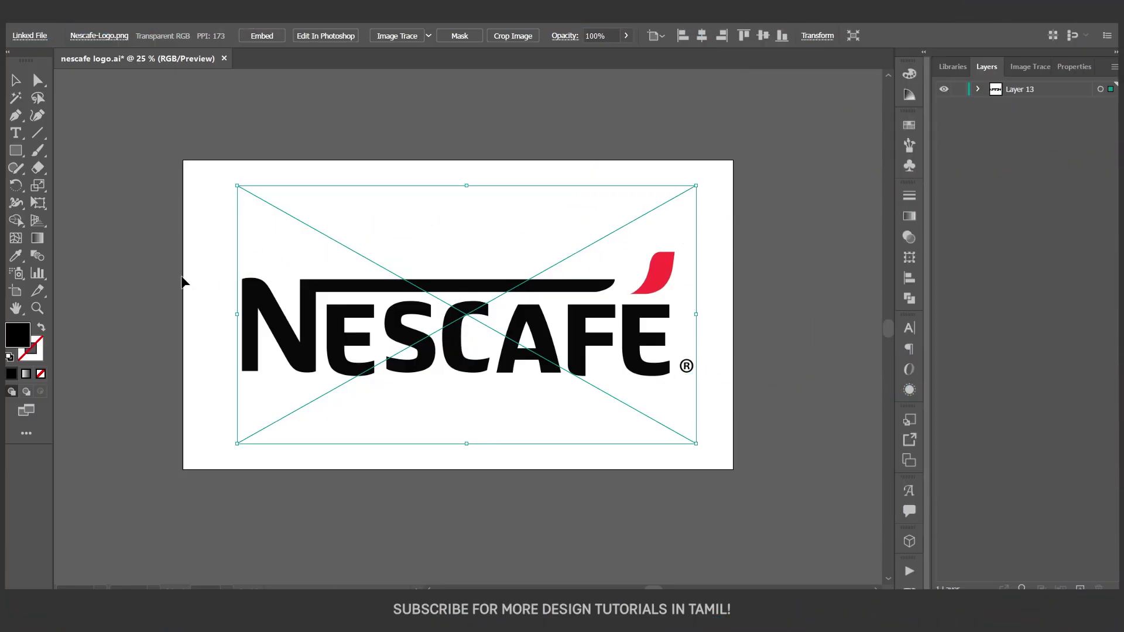
Step: Select the Nescafé logo image, trace it, then undo the trace
{"action": "left_click_drag", "start_coordinate": [193, 179], "coordinate": [725, 472]}
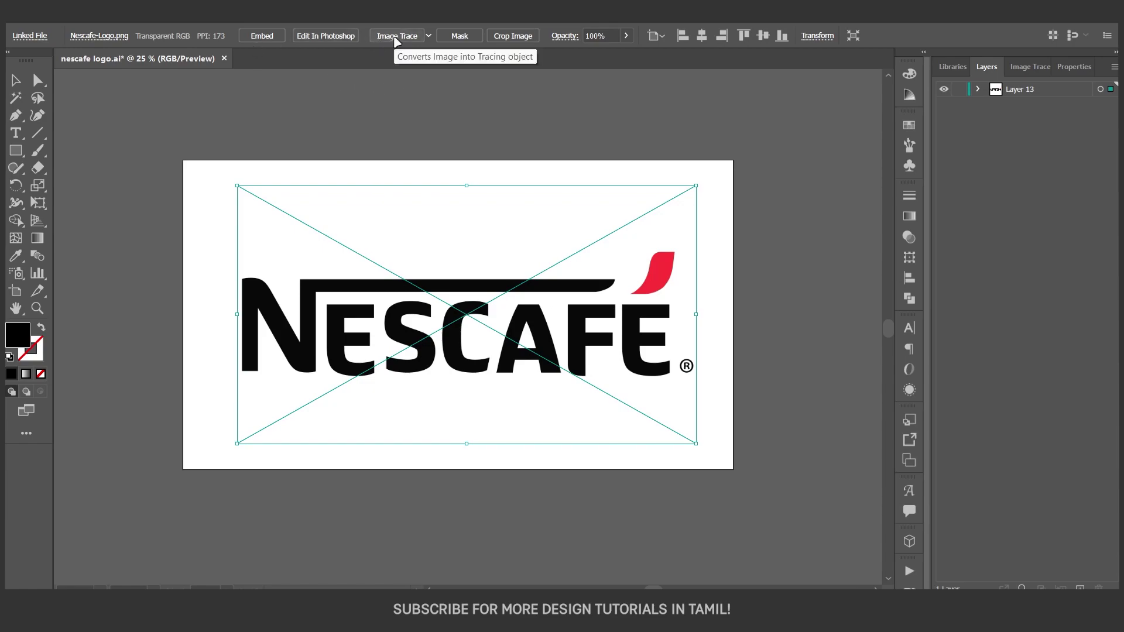
{"action": "left_click", "coordinate": [397, 39]}
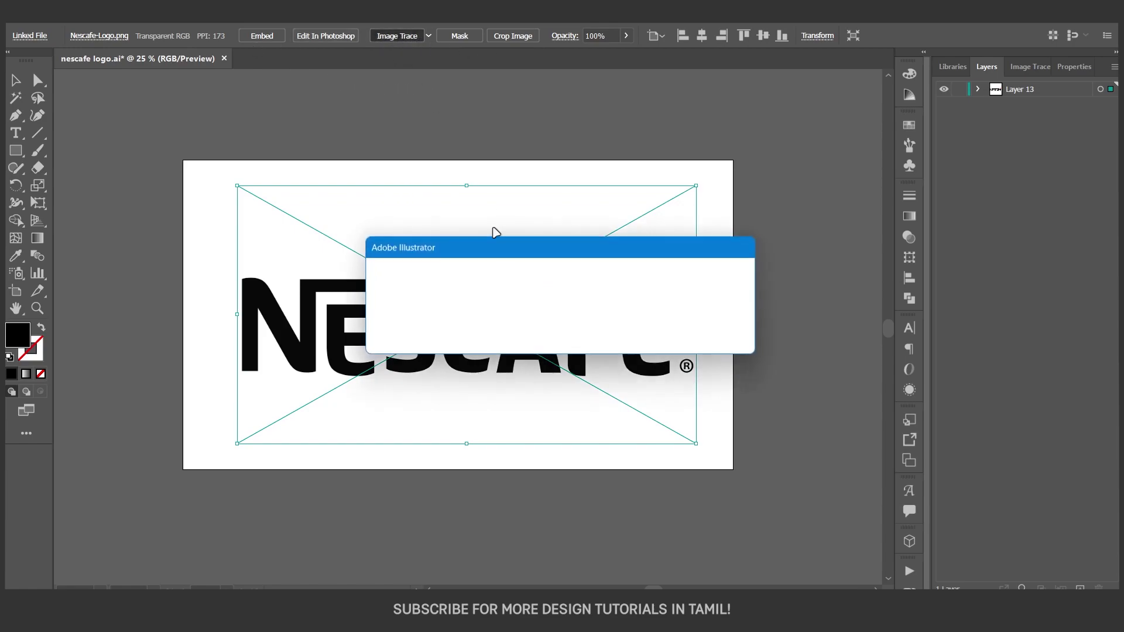
{"action": "left_click", "coordinate": [638, 324]}
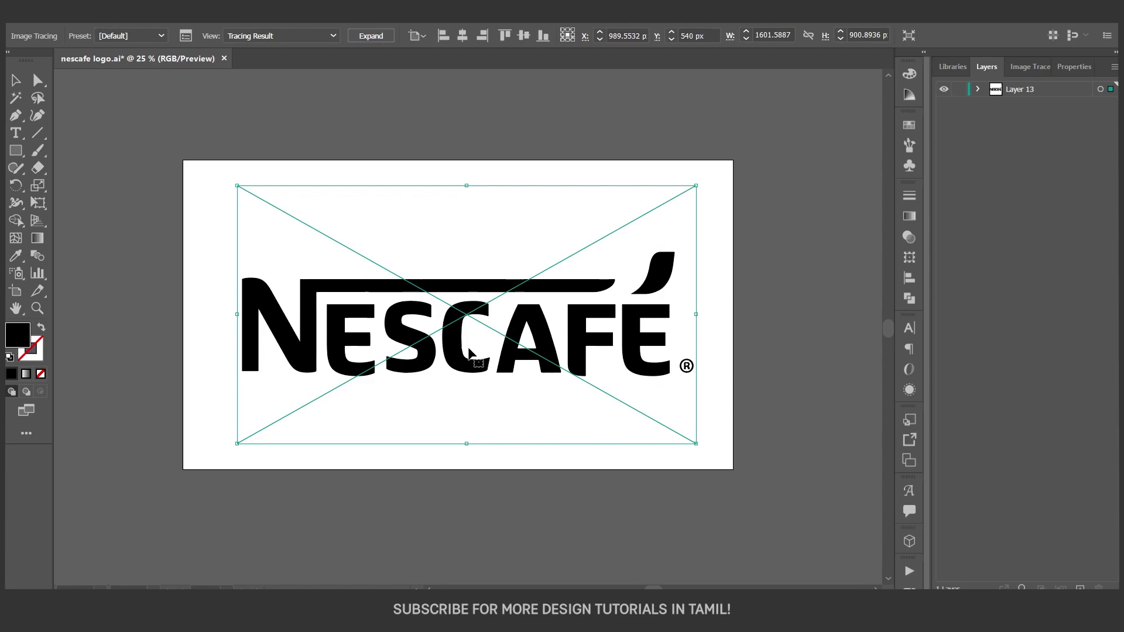
{"action": "left_click_drag", "start_coordinate": [472, 353], "coordinate": [112, 401]}
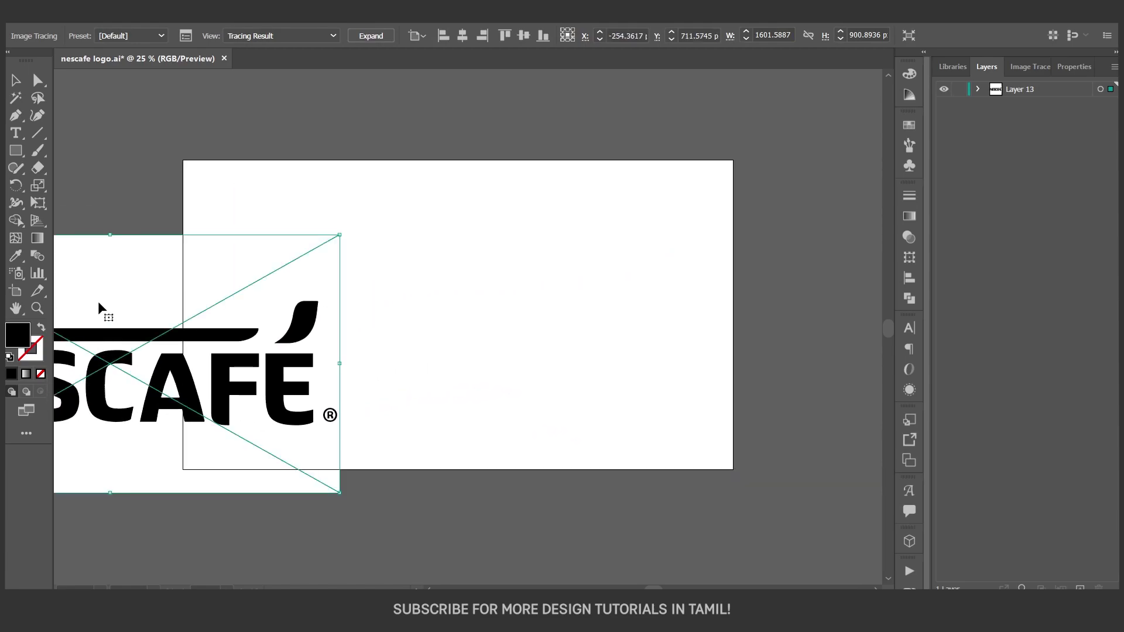
{"action": "key", "text": "ctrl+z"}
{"action": "key", "text": "ctrl+z"}
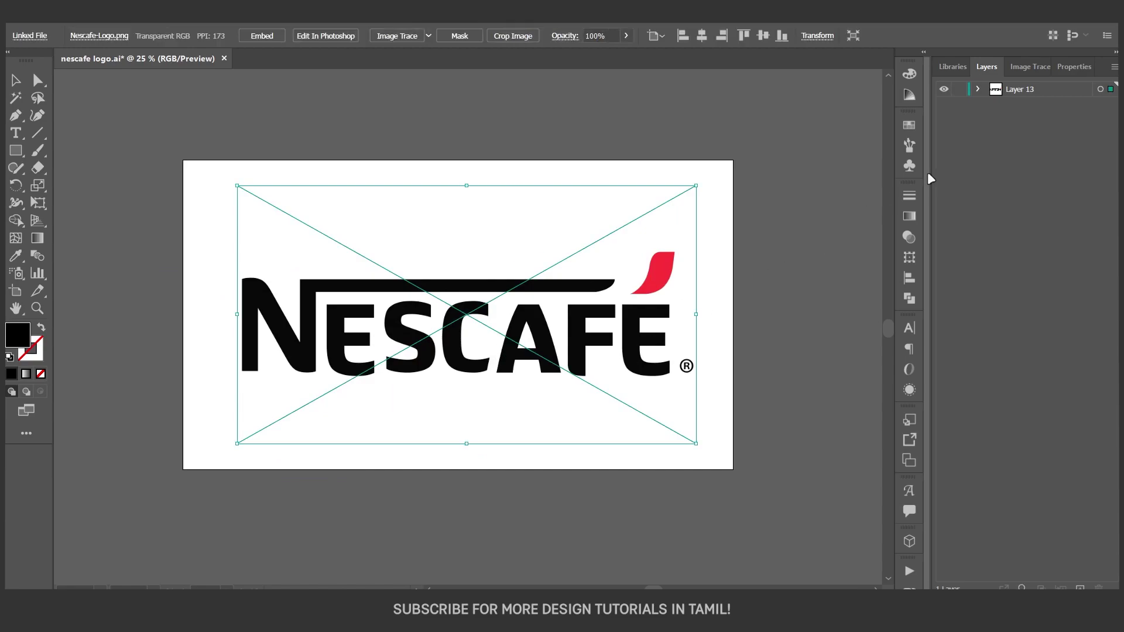
Step: Open the Image Trace panel and view its Preset list
{"action": "left_click", "coordinate": [1029, 68]}
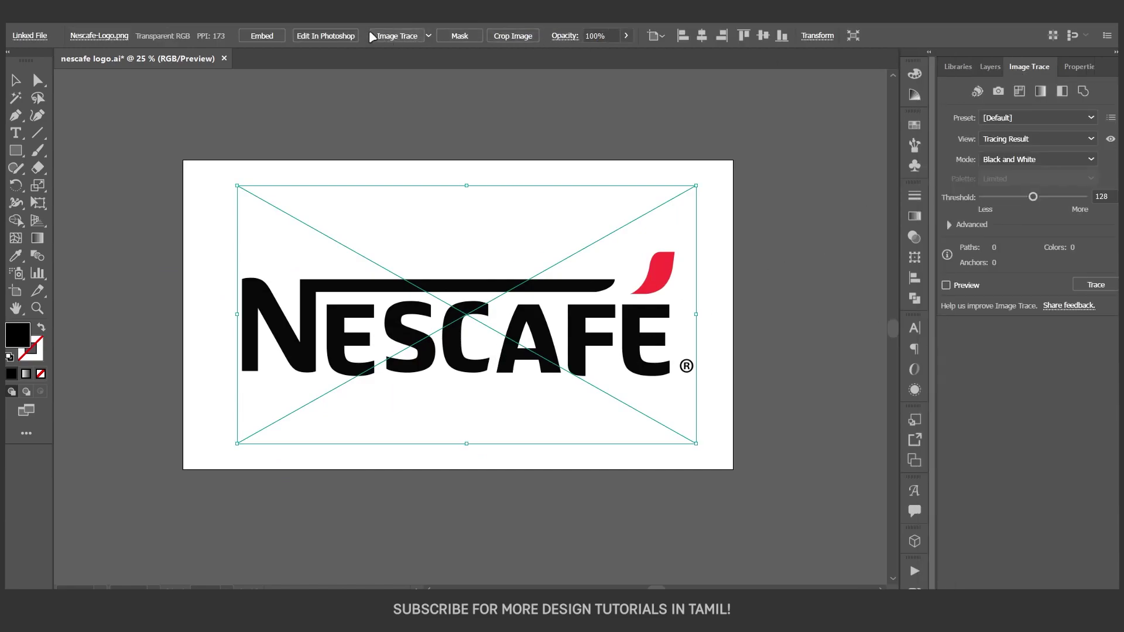
{"action": "left_click", "coordinate": [301, 22]}
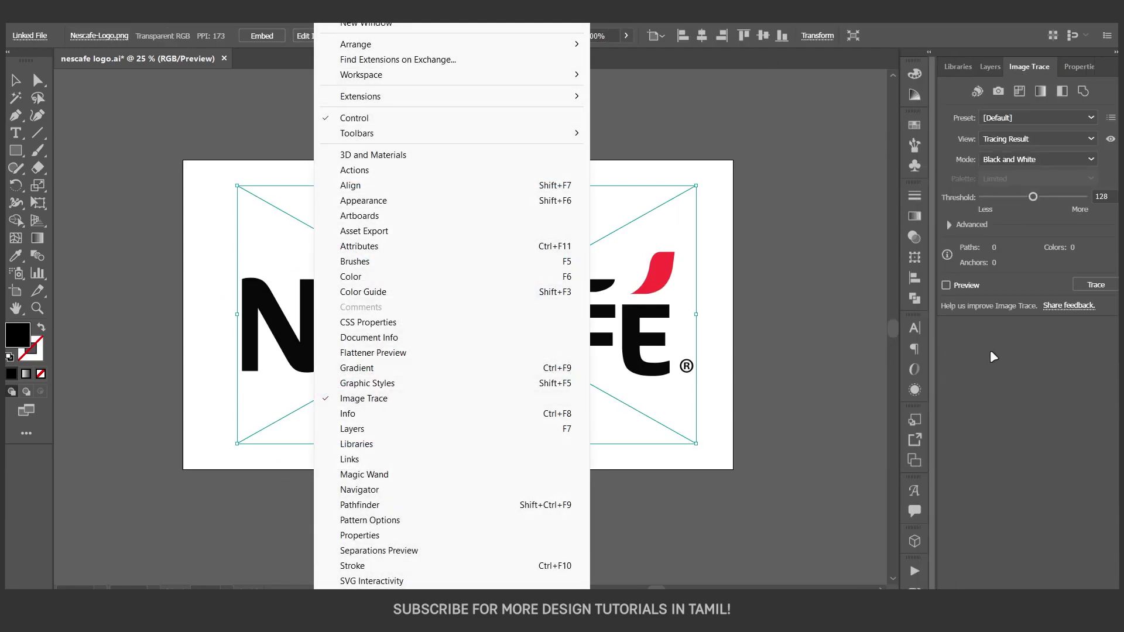
{"action": "left_click", "coordinate": [521, 400]}
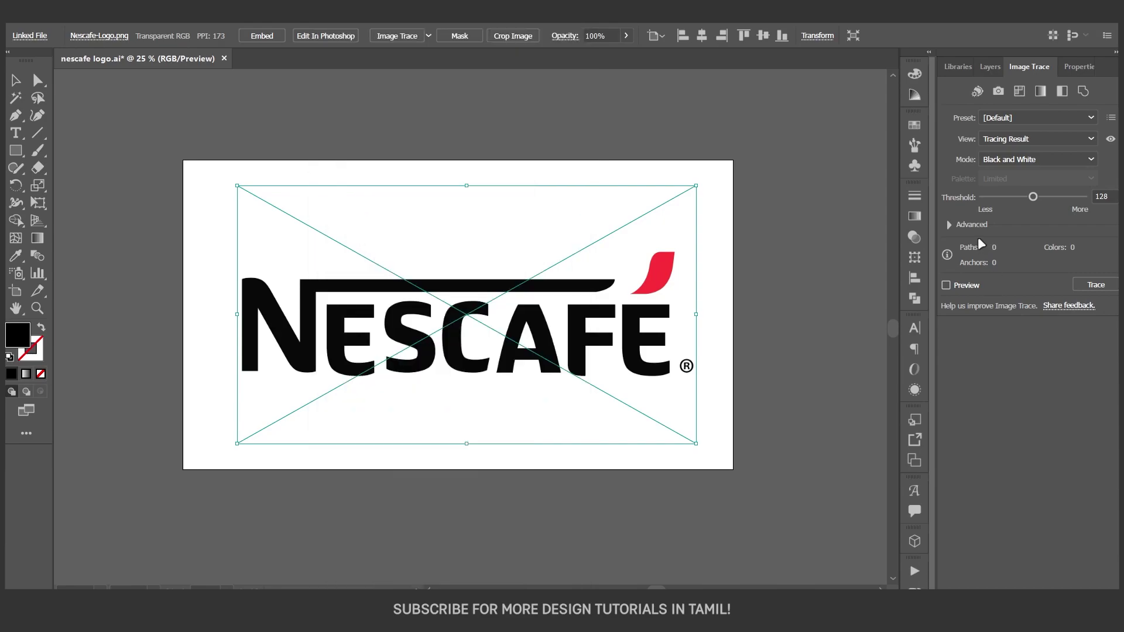
{"action": "left_click", "coordinate": [1016, 118]}
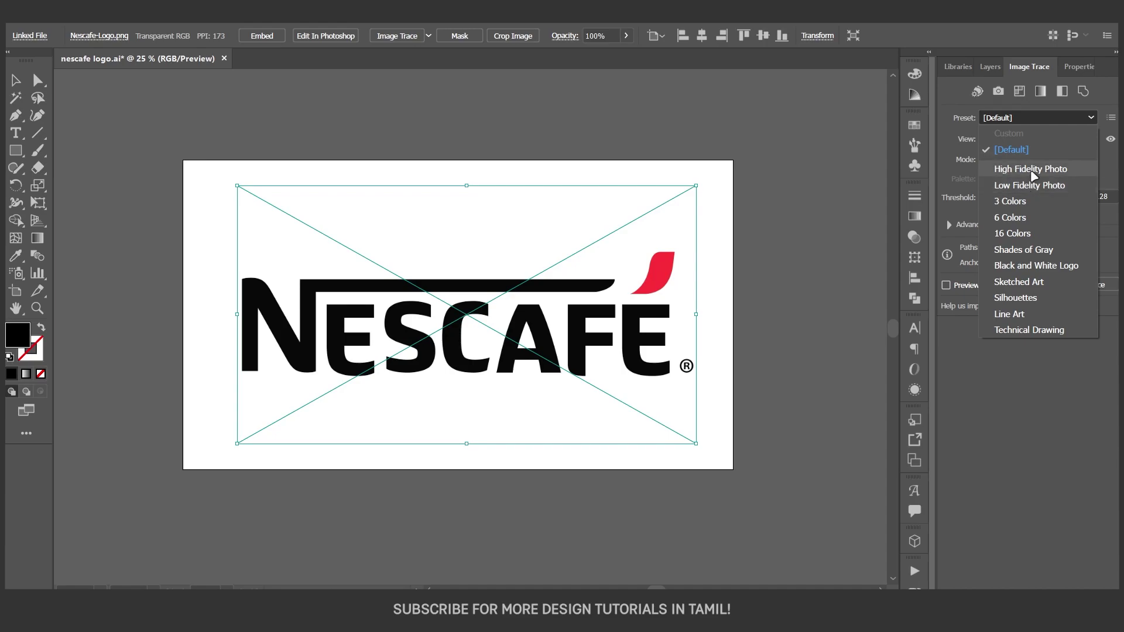
Step: Trace the logo with the Default preset and Ignore White, then expand it into vectors
{"action": "key", "text": "Escape"}
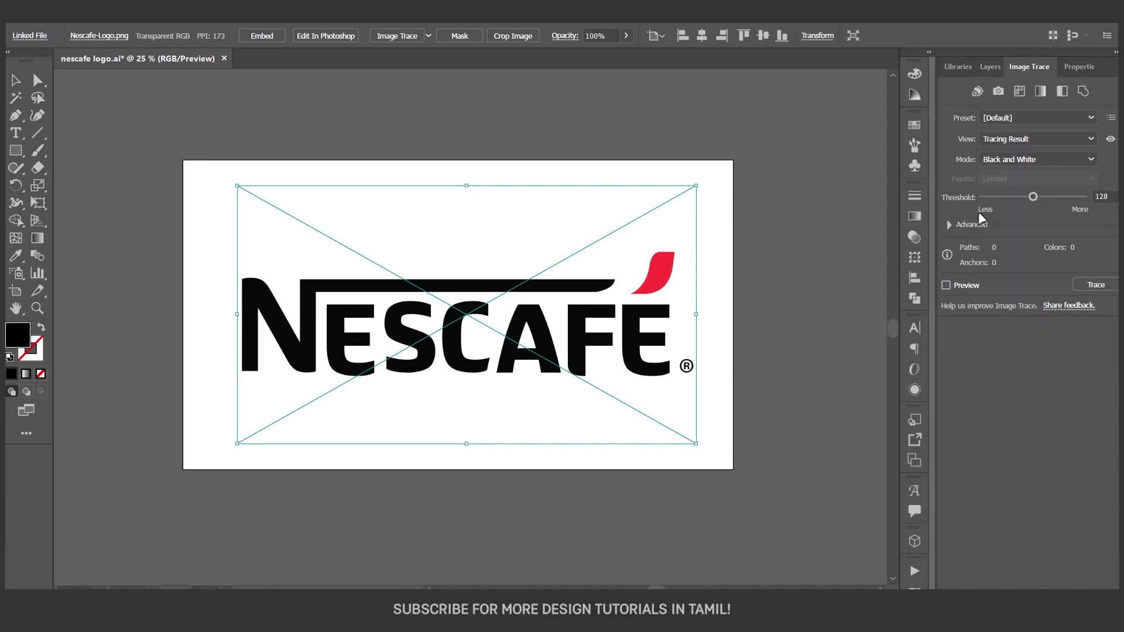
{"action": "left_click", "coordinate": [949, 226]}
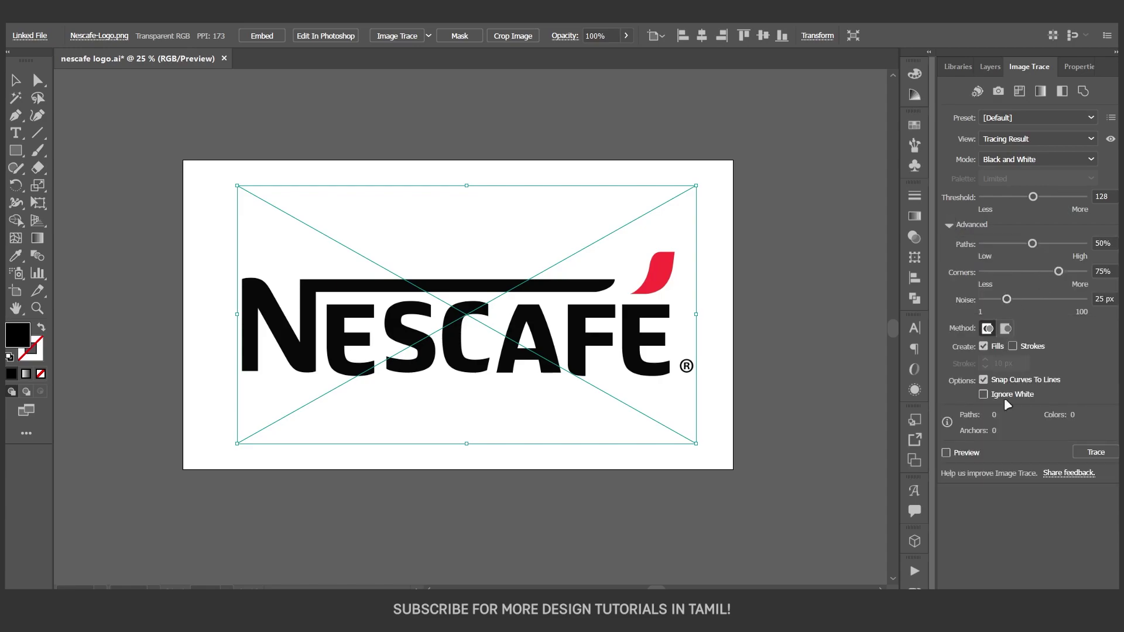
{"action": "left_click", "coordinate": [998, 399]}
{"action": "left_click", "coordinate": [1095, 452]}
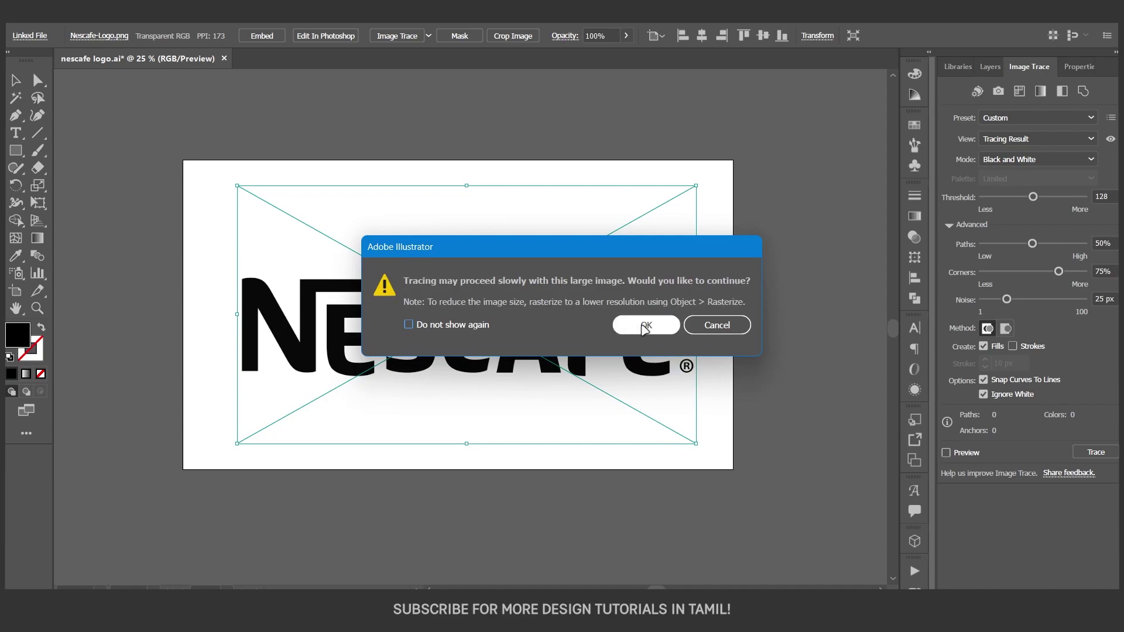
{"action": "left_click", "coordinate": [645, 326]}
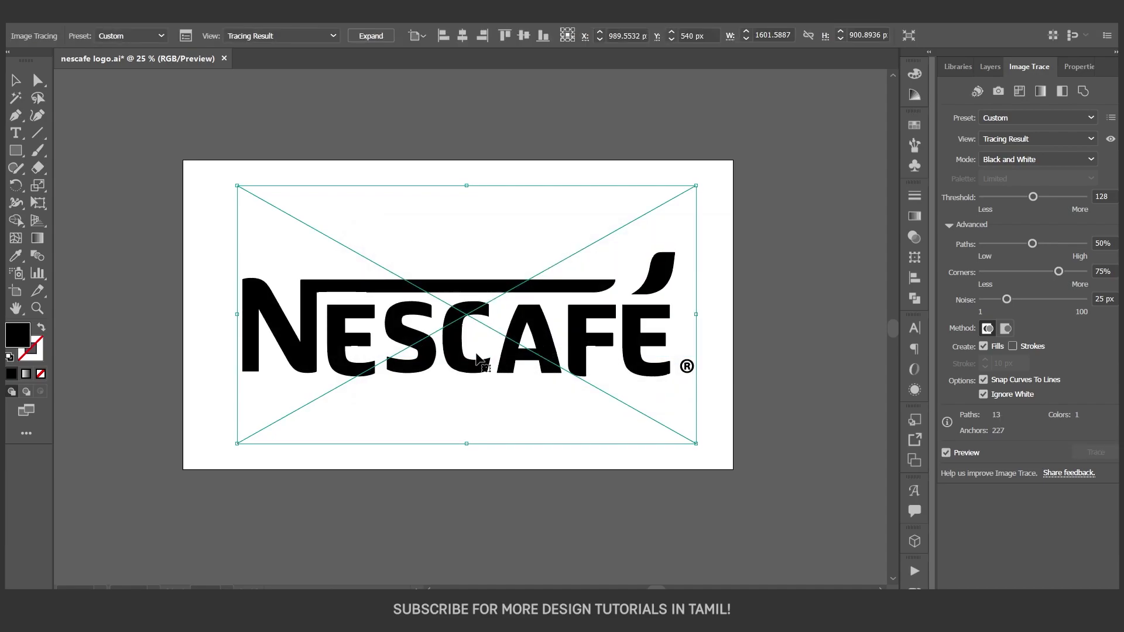
{"action": "mouse_move", "coordinate": [465, 367]}
{"action": "left_mouse_down"}
{"action": "mouse_move", "coordinate": [262, 511]}
{"action": "mouse_move", "coordinate": [133, 581]}
{"action": "mouse_move", "coordinate": [465, 367]}
{"action": "left_mouse_up"}
{"action": "left_click", "coordinate": [371, 36]}
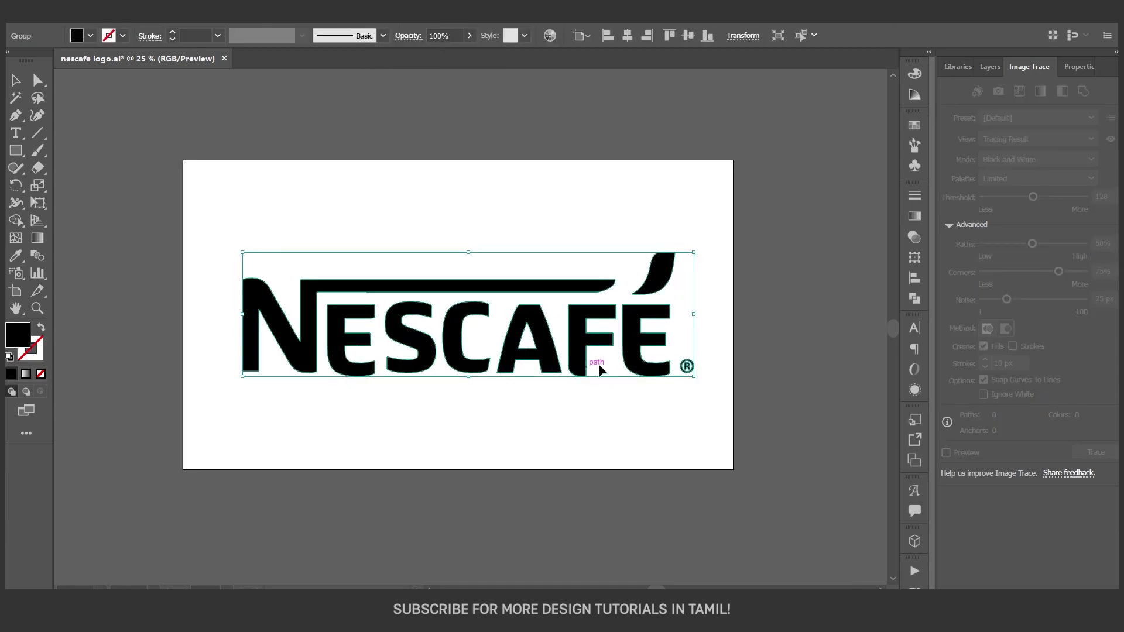
Step: Select the traced logo group in Layer 13 and ungroup it with Ctrl+Shift+G
{"action": "left_click", "coordinate": [991, 66]}
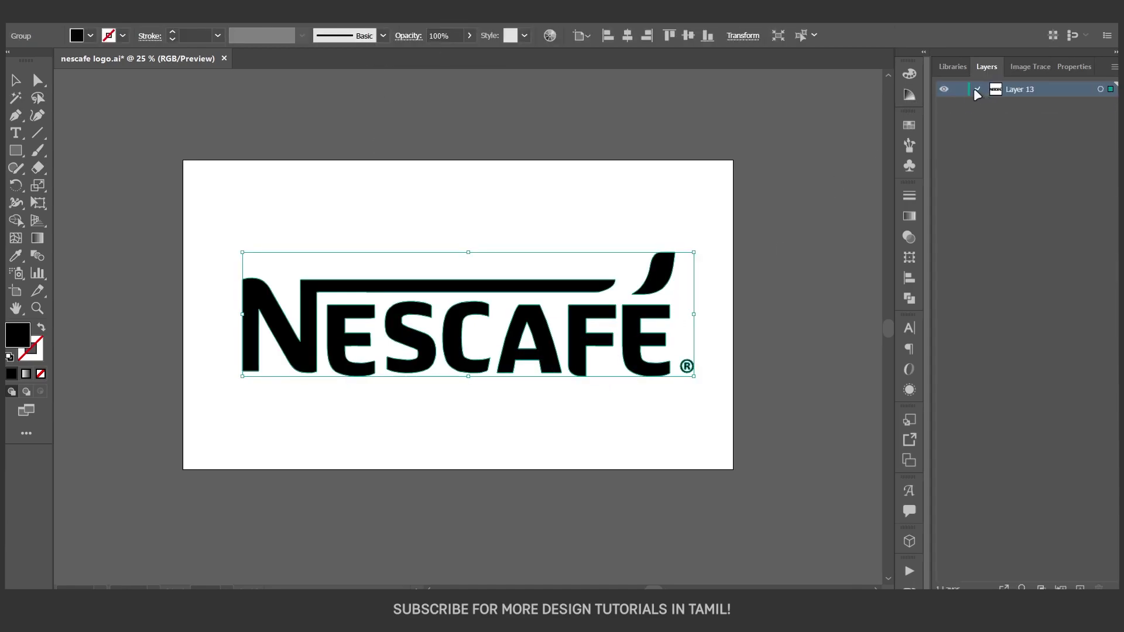
{"action": "left_click", "coordinate": [977, 90]}
{"action": "left_click", "coordinate": [1037, 110]}
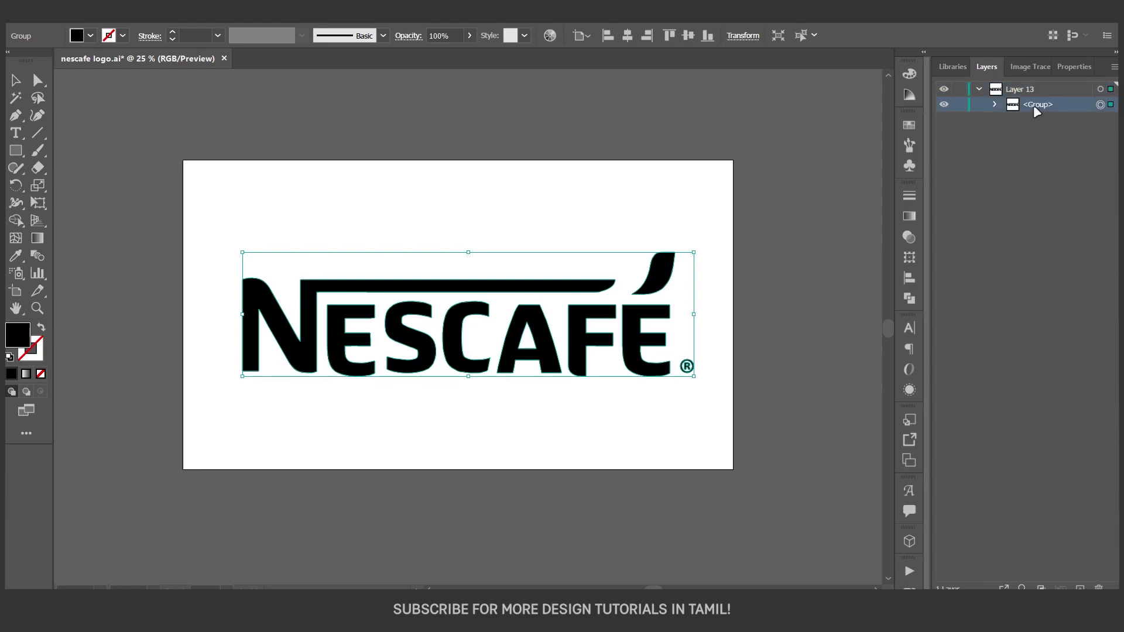
{"action": "key", "text": "shift+ctrl+g"}
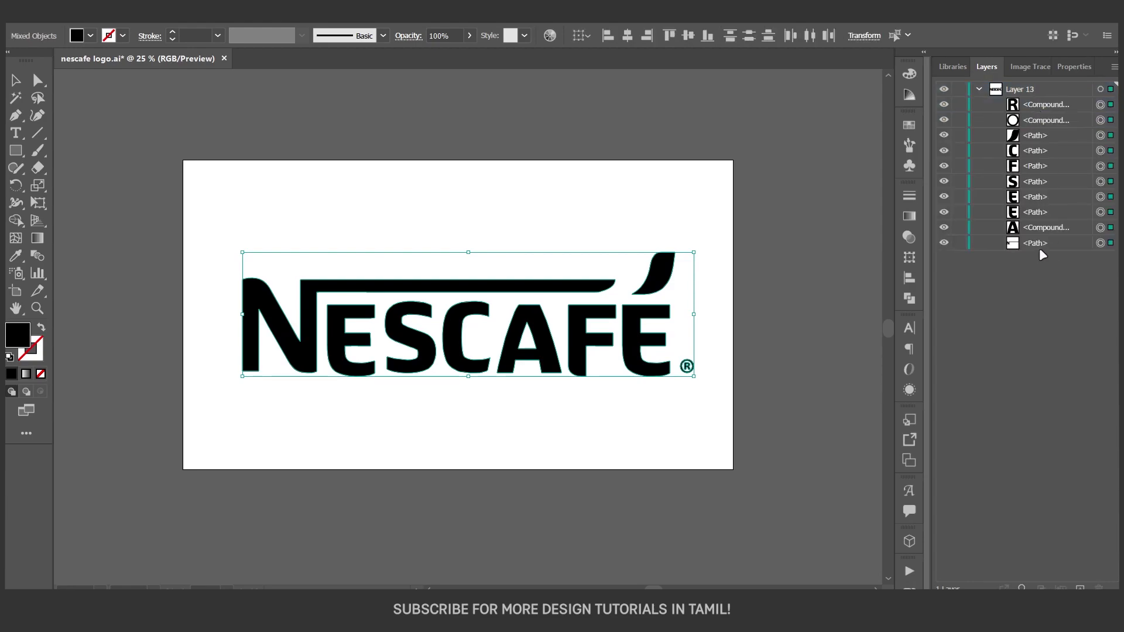
Step: Inspect the separate letter paths on the artboard and target Layer 13
{"action": "left_click", "coordinate": [1045, 243]}
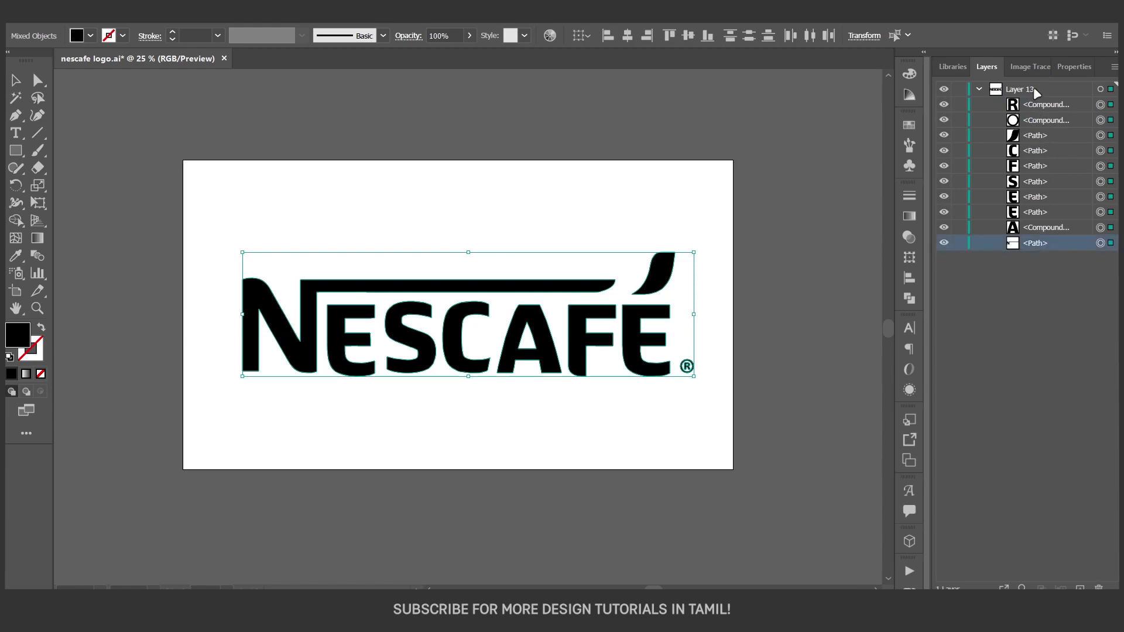
{"action": "left_click", "coordinate": [1035, 92]}
{"action": "left_click", "coordinate": [718, 378]}
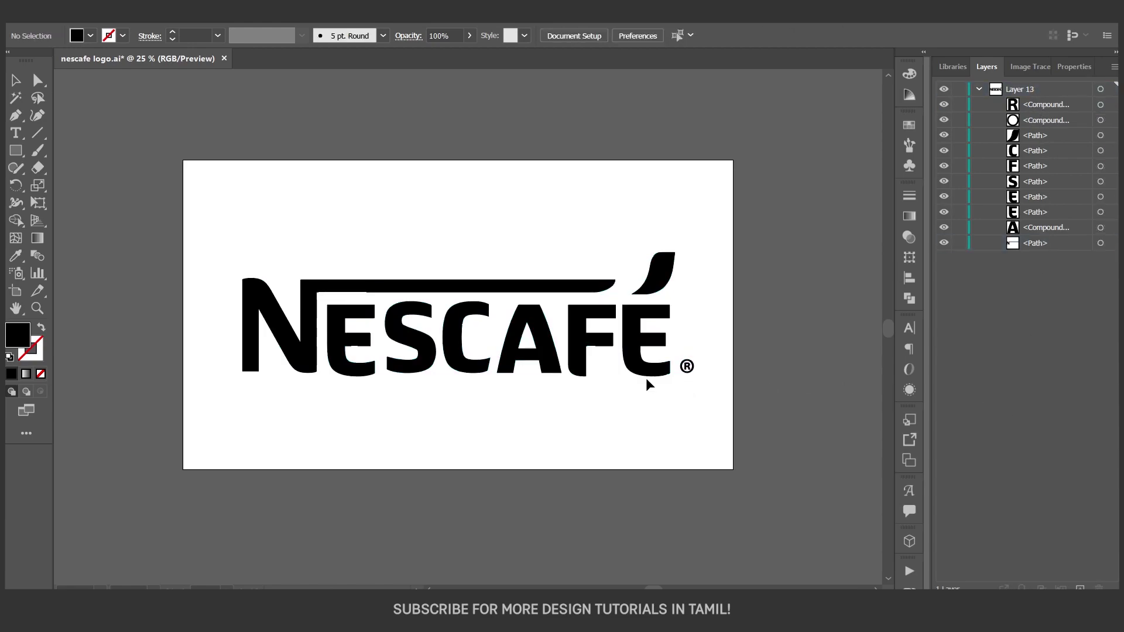
{"action": "left_click", "coordinate": [644, 370]}
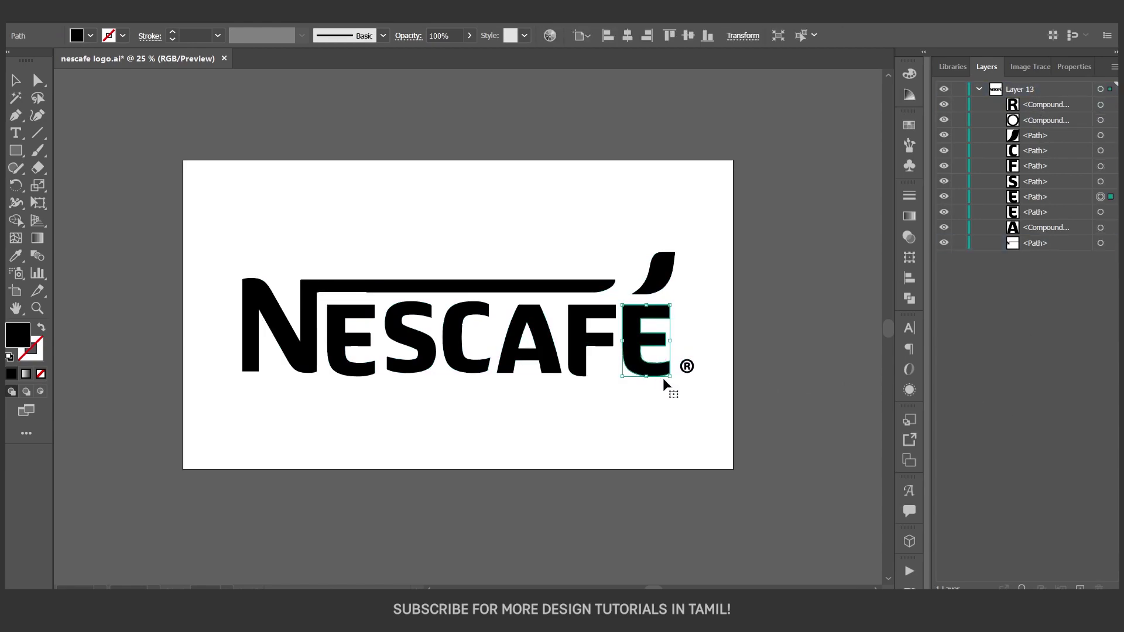
{"action": "left_click", "coordinate": [538, 359]}
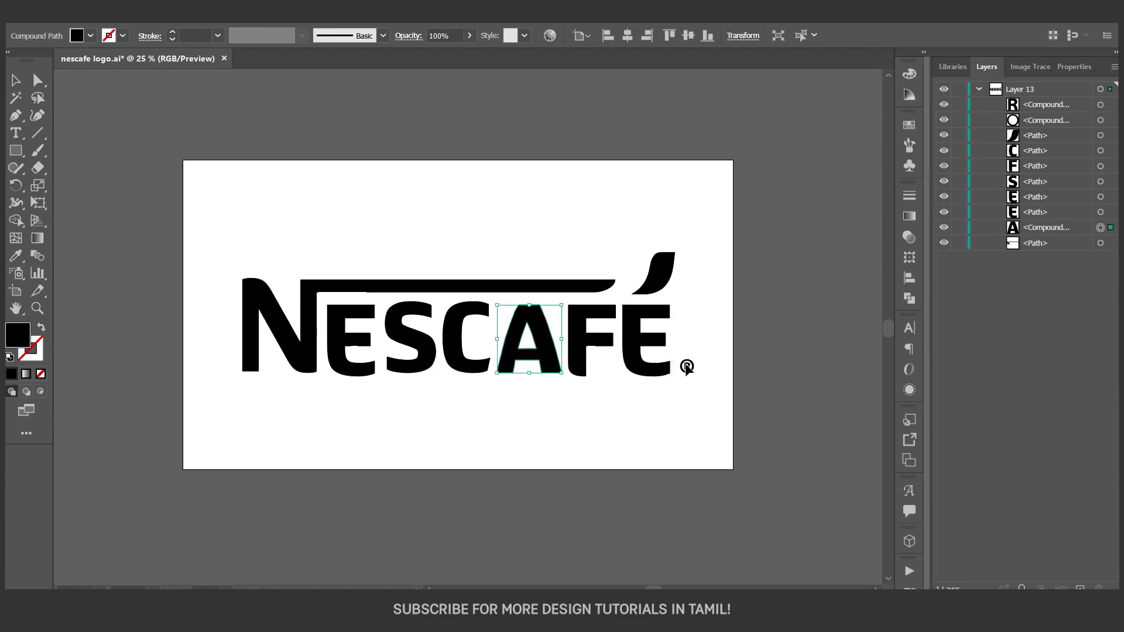
{"action": "left_click", "coordinate": [1049, 92]}
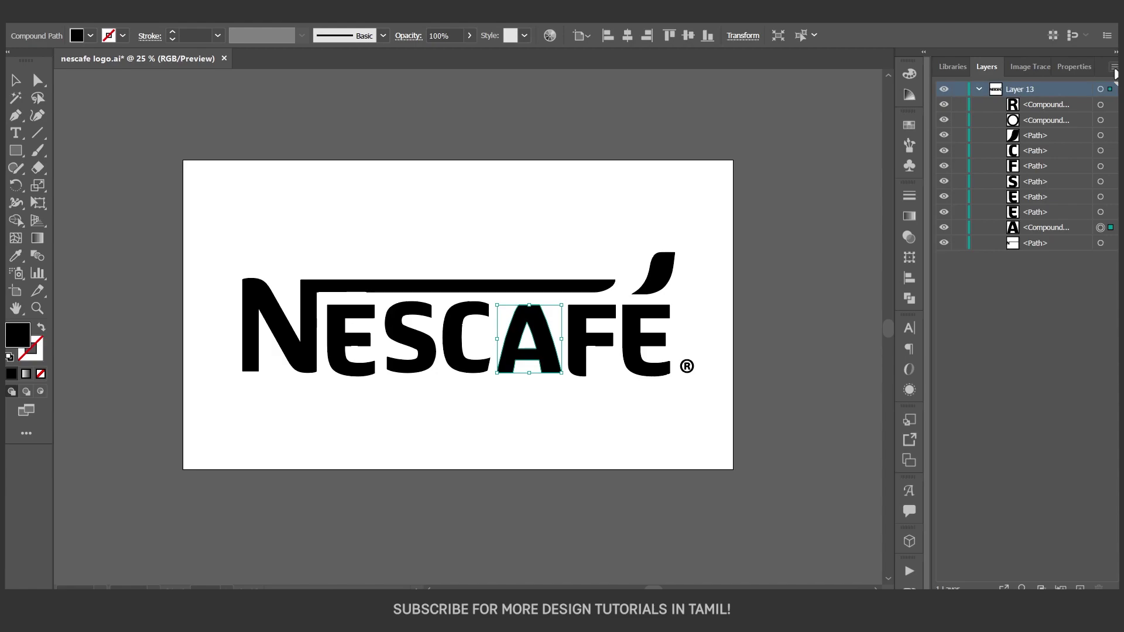
{"action": "left_click", "coordinate": [1115, 68]}
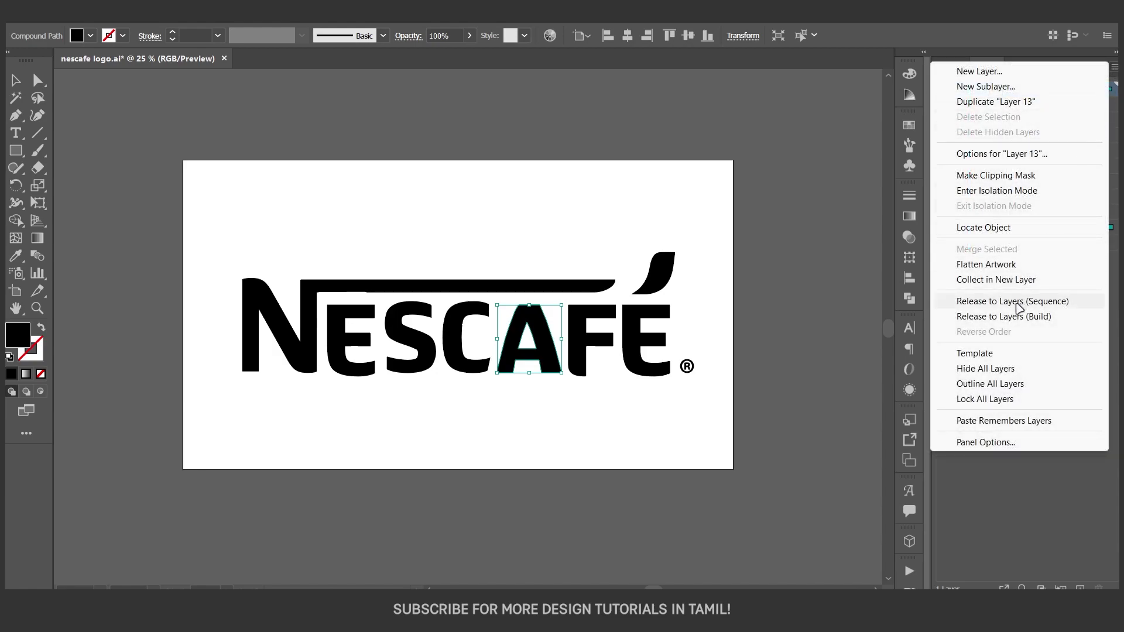
Step: Release the logo shapes to separate layers and move Layers 2–11 out of Layer 13
{"action": "left_click", "coordinate": [1032, 303]}
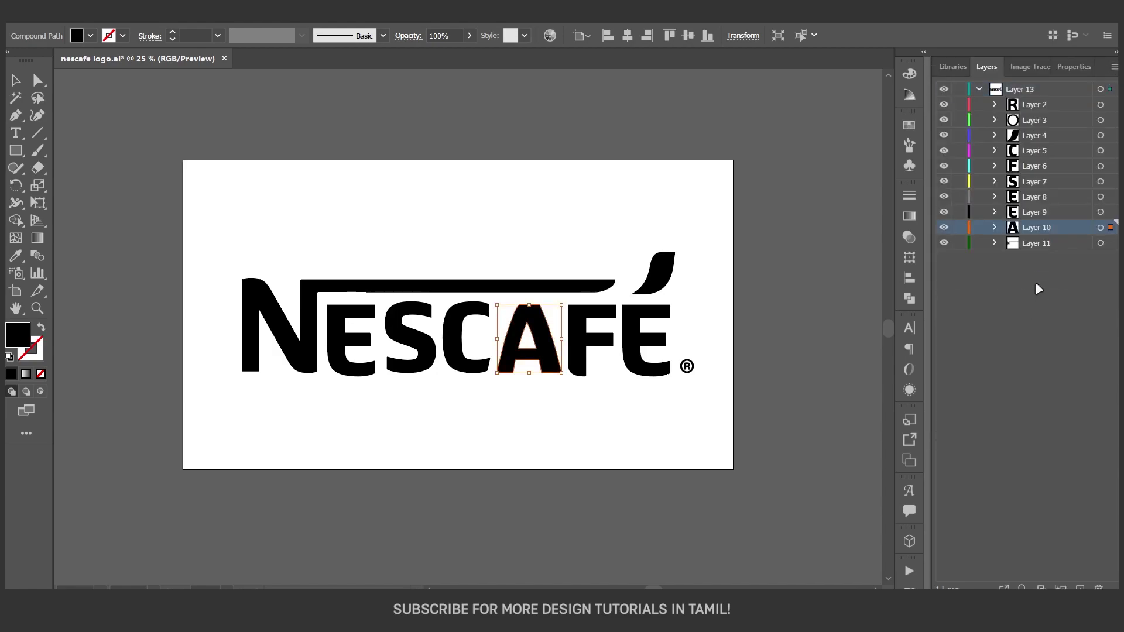
{"action": "left_click", "coordinate": [1037, 246]}
{"action": "left_click", "coordinate": [1034, 113], "text": "shift"}
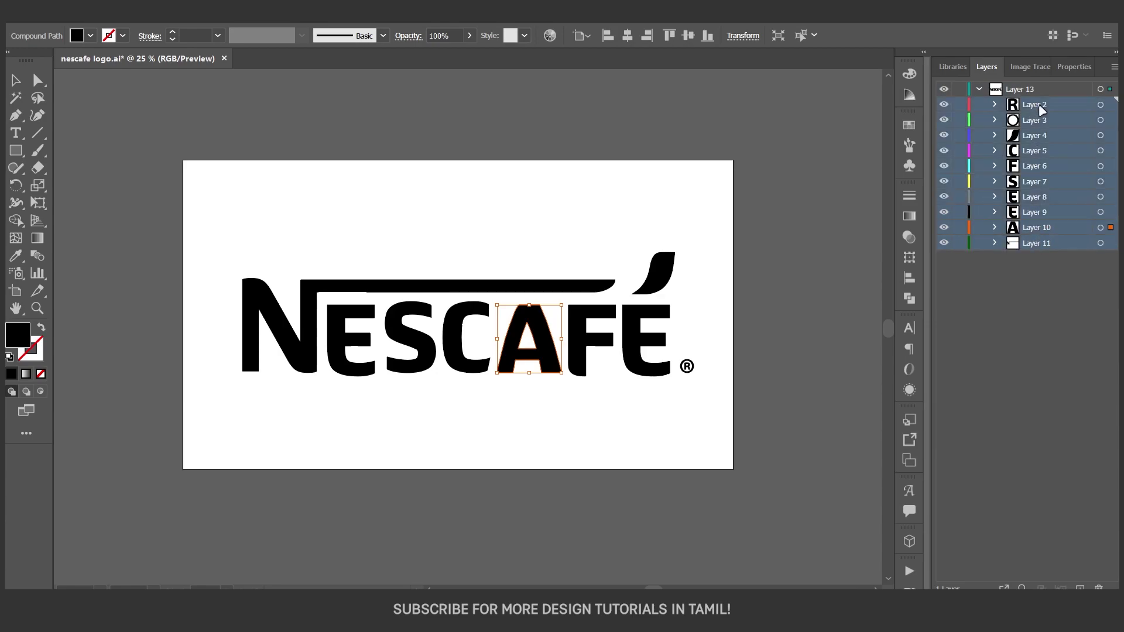
{"action": "left_click_drag", "start_coordinate": [1042, 109], "coordinate": [1029, 83]}
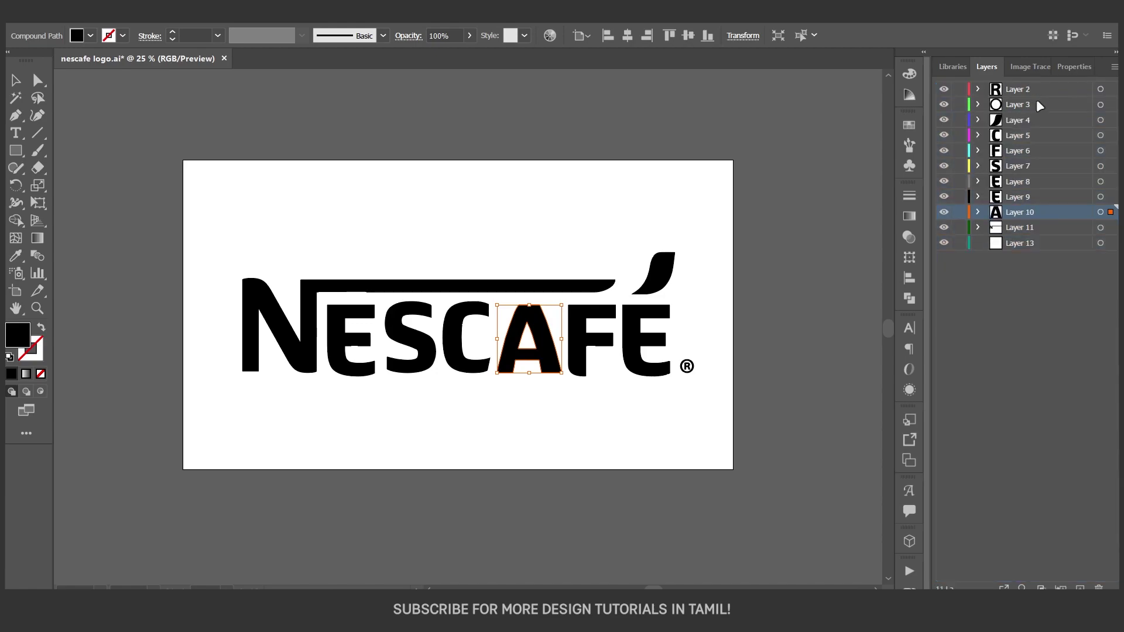
Step: Delete the empty Layer 13, clear the selection, and save the logo file
{"action": "left_click", "coordinate": [1022, 243]}
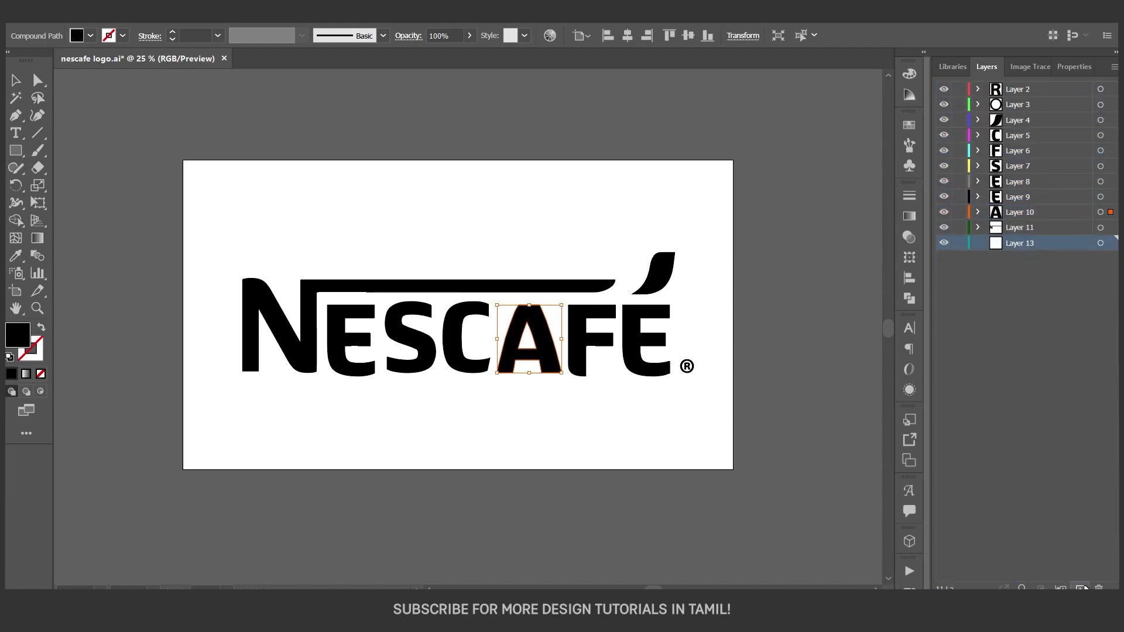
{"action": "left_click", "coordinate": [1100, 589]}
{"action": "left_click", "coordinate": [948, 283]}
{"action": "left_click", "coordinate": [510, 357]}
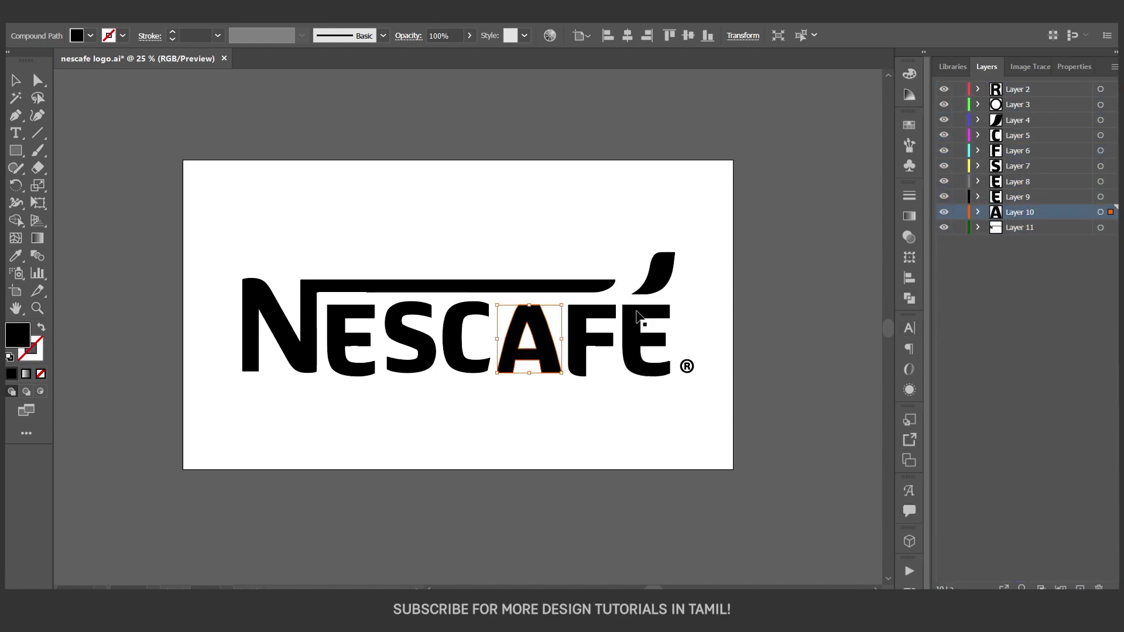
{"action": "key", "text": "ctrl+s"}
{"action": "left_click", "coordinate": [537, 260]}
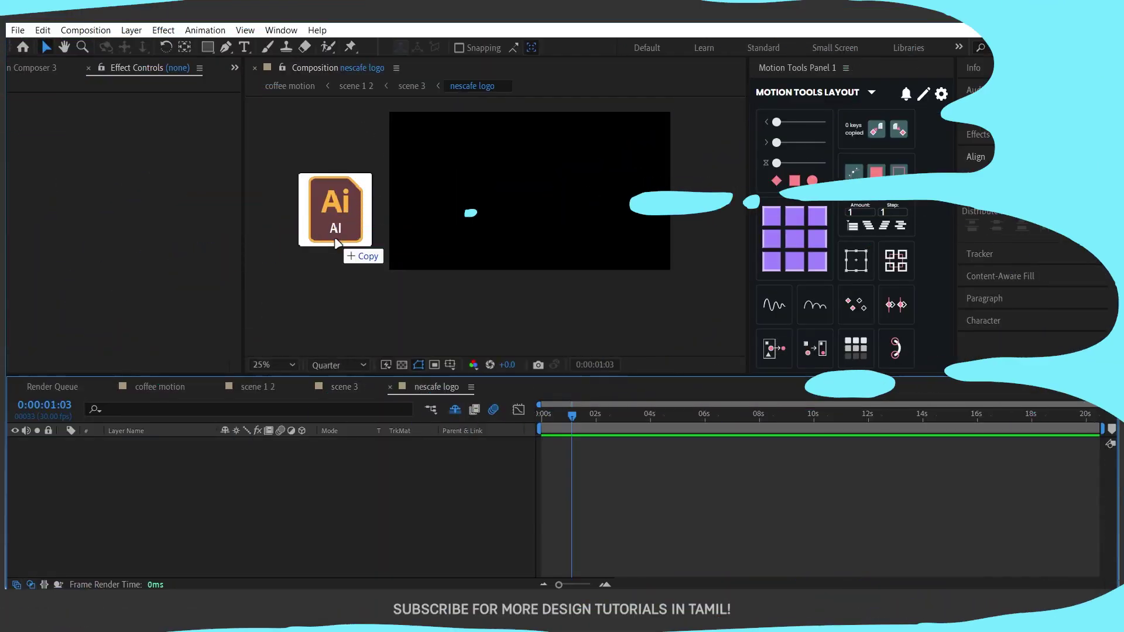
Step: Drag nescafe logo.ai into the comp as a Composition and open the nescafe logo 2 precomp
{"action": "left_click_drag", "start_coordinate": [542, 243], "coordinate": [373, 502]}
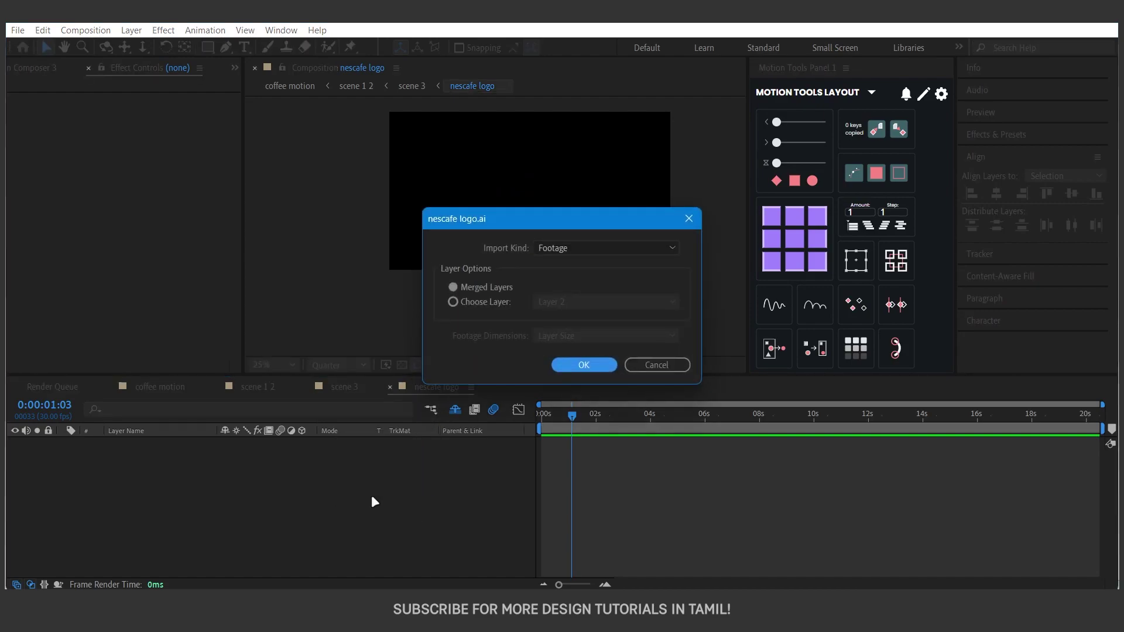
{"action": "left_click", "coordinate": [552, 247]}
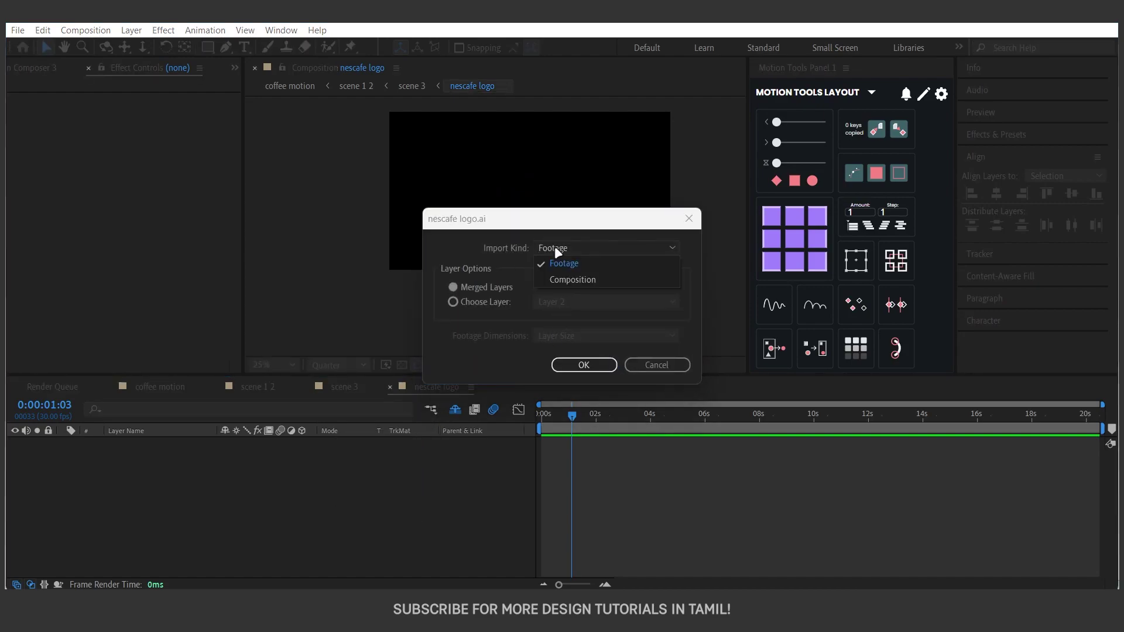
{"action": "left_click", "coordinate": [566, 280]}
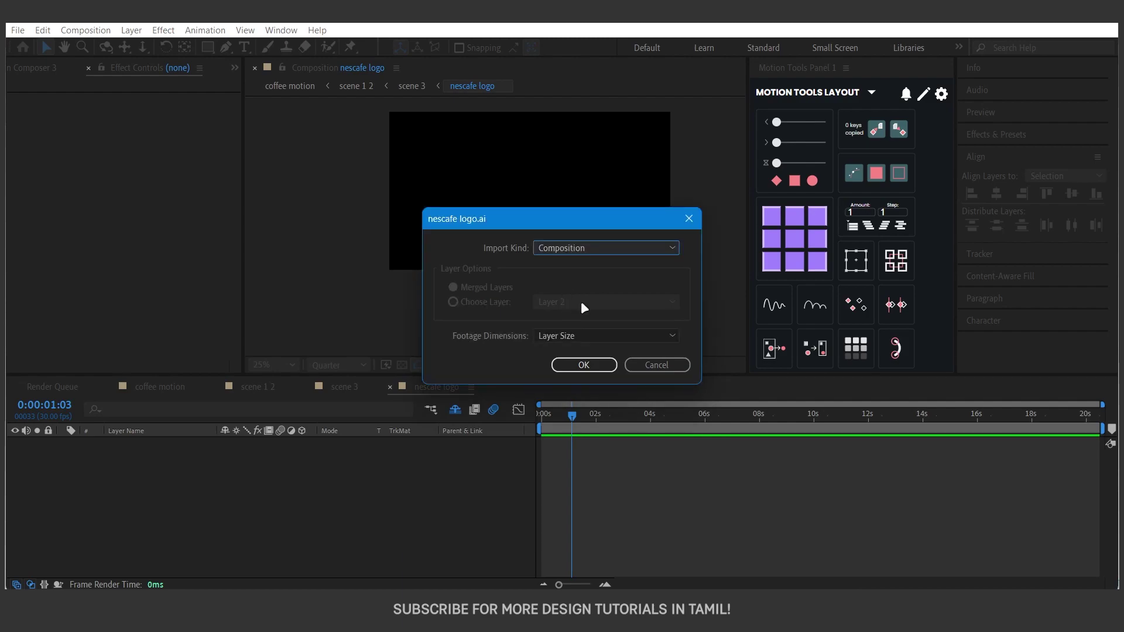
{"action": "left_click", "coordinate": [585, 366]}
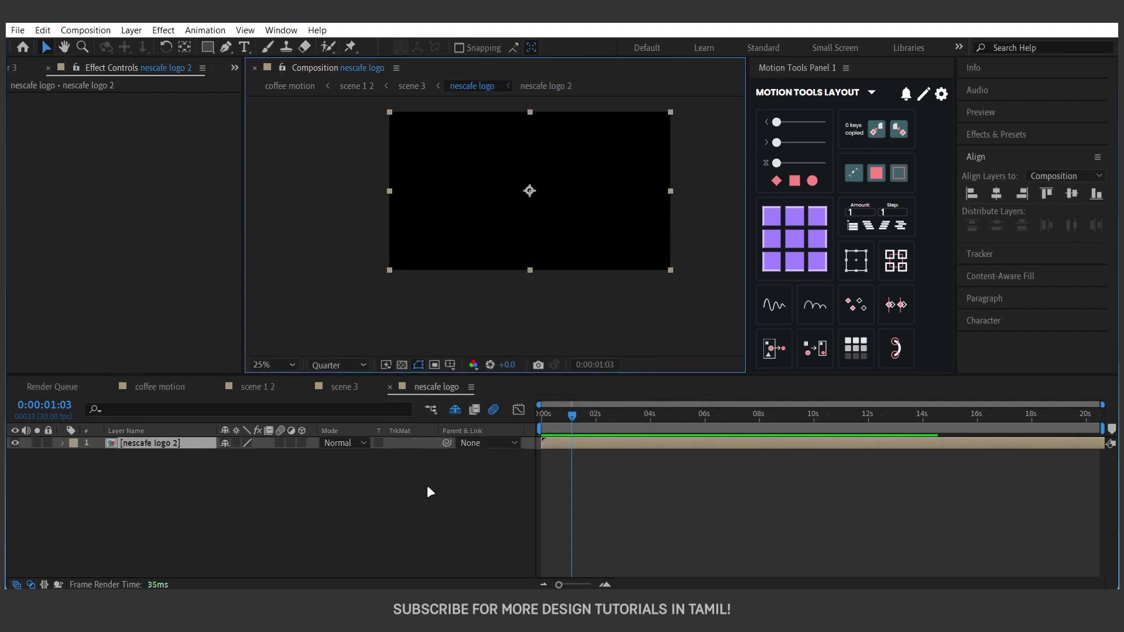
{"action": "double_click", "coordinate": [147, 444]}
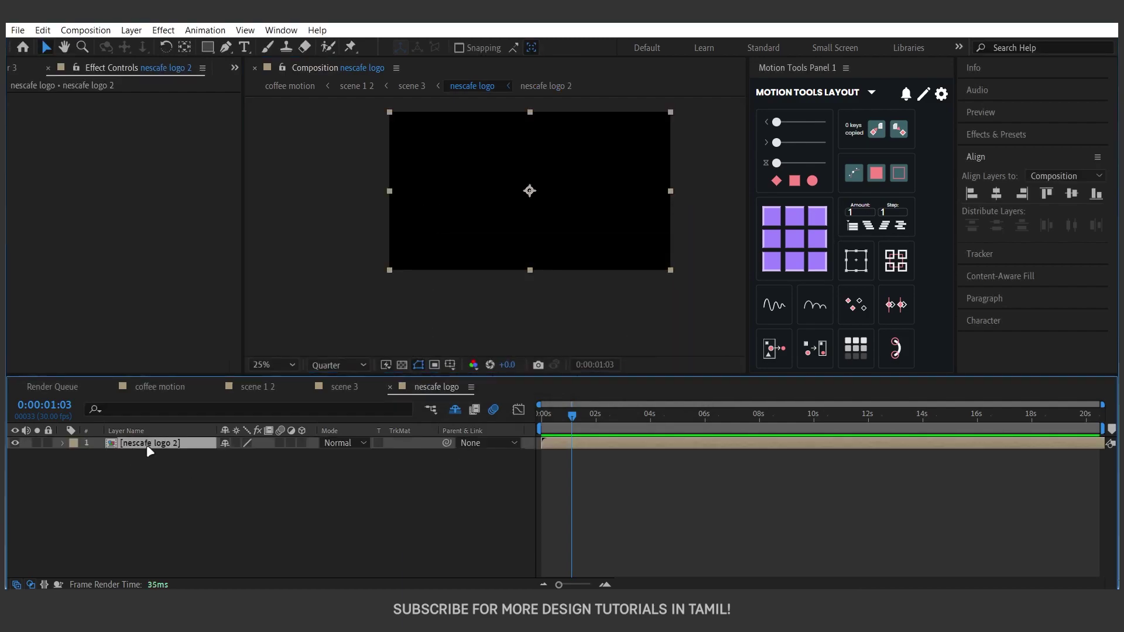
{"action": "left_click", "coordinate": [185, 446]}
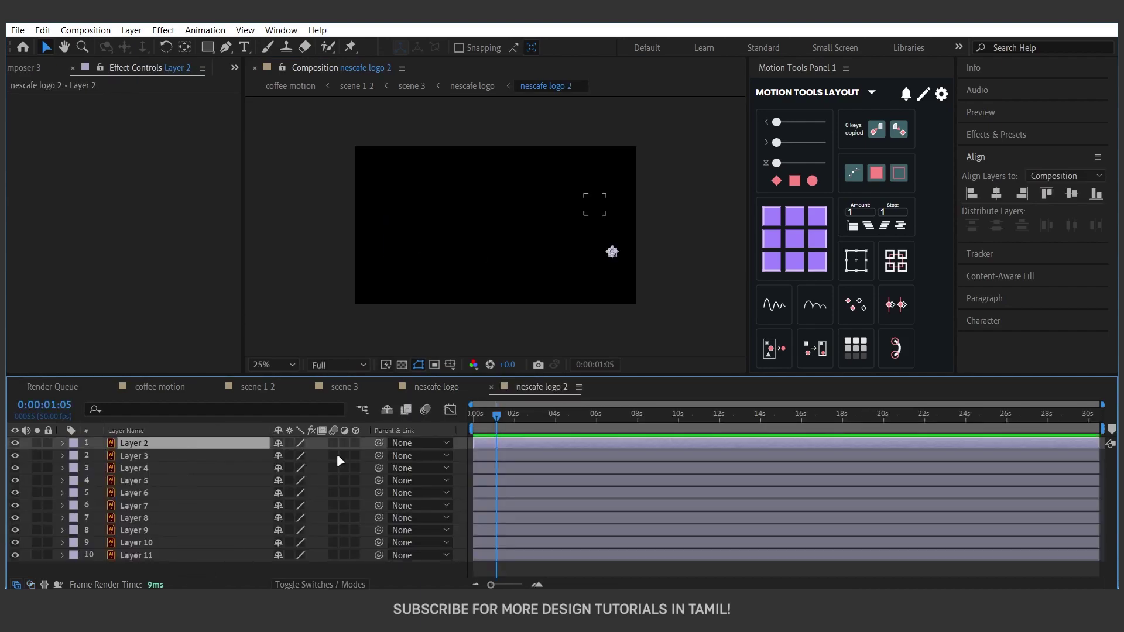
Step: Turn on the transparency grid, switch to nescafe logo 3, and check each letter layer
{"action": "left_click", "coordinate": [402, 364]}
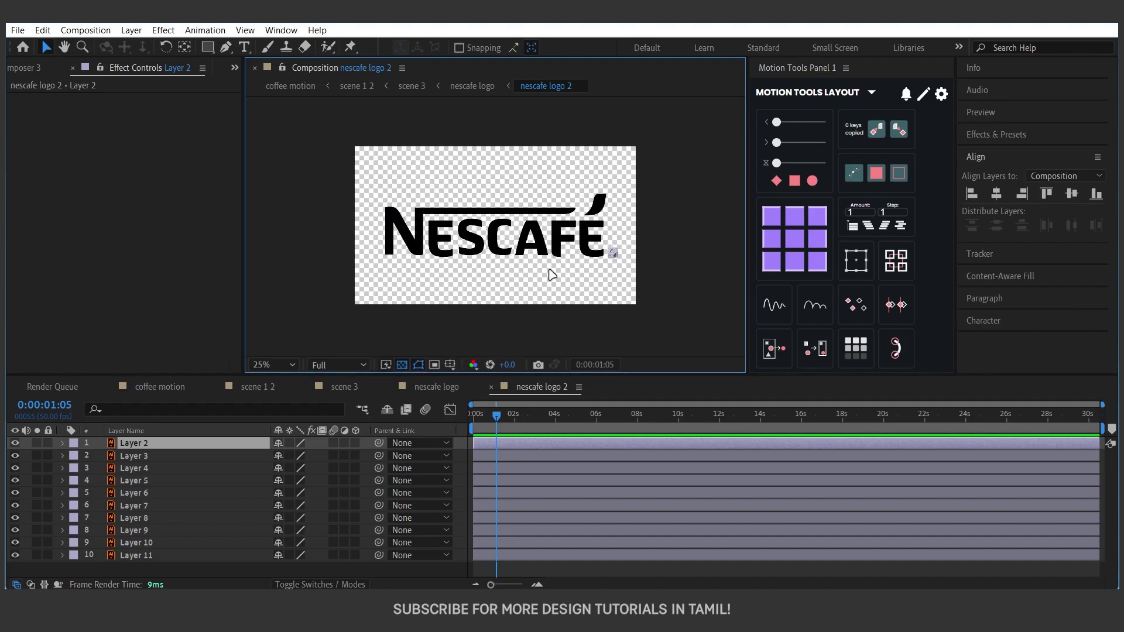
{"action": "left_click", "coordinate": [193, 555]}
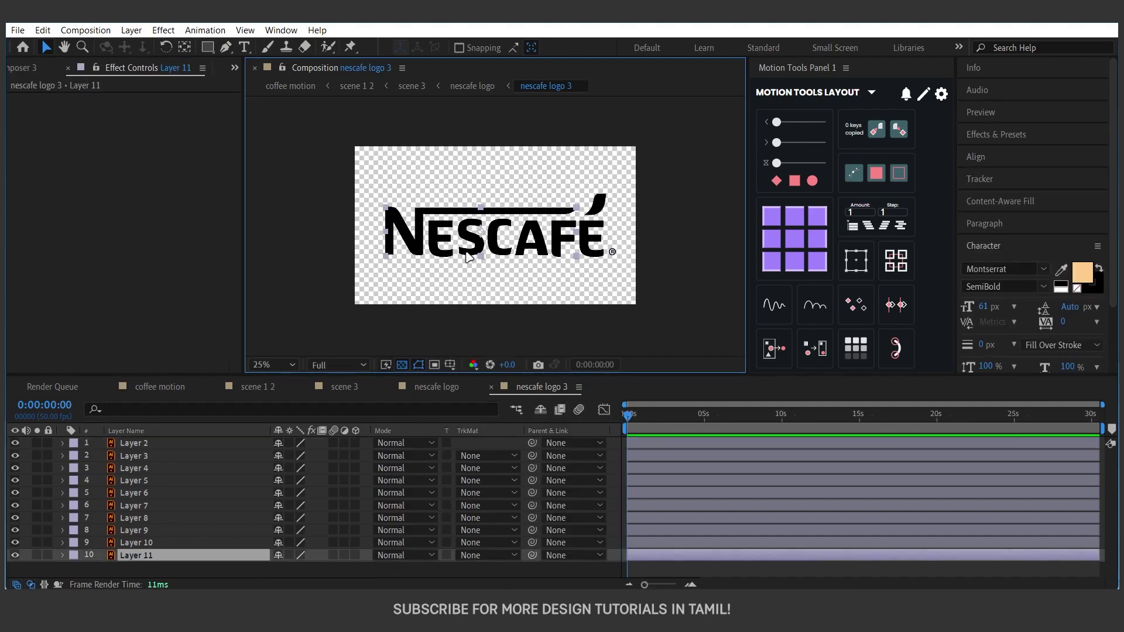
{"action": "left_click", "coordinate": [141, 542]}
{"action": "left_click", "coordinate": [140, 530]}
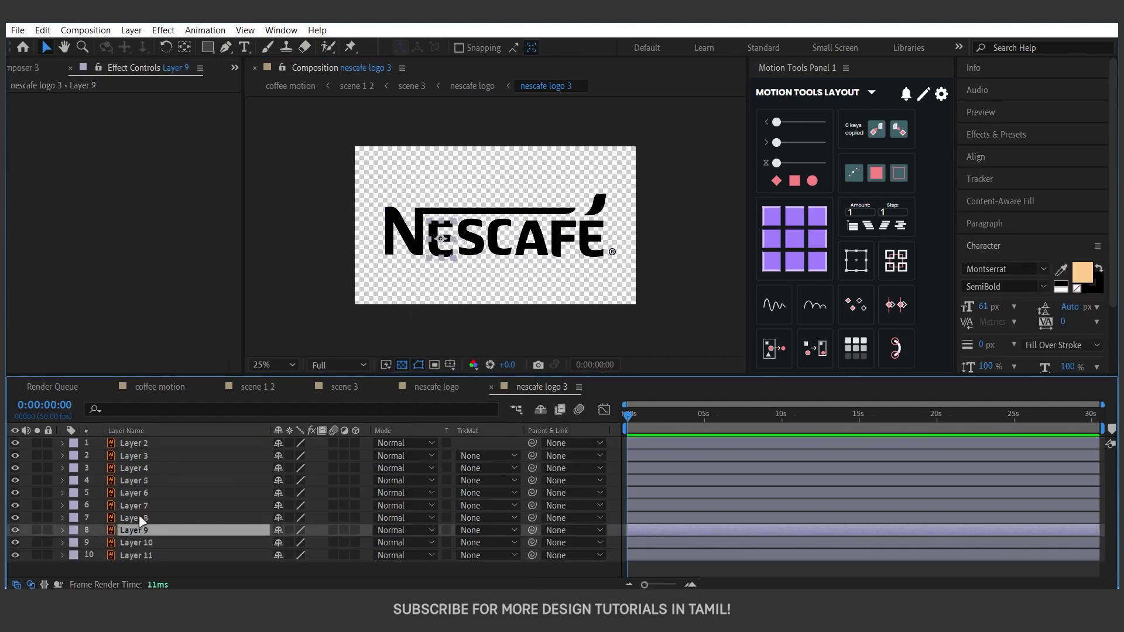
{"action": "left_click", "coordinate": [139, 518]}
{"action": "left_click", "coordinate": [139, 505]}
{"action": "left_click", "coordinate": [139, 493]}
{"action": "left_click", "coordinate": [138, 479]}
{"action": "left_click", "coordinate": [137, 468]}
{"action": "left_click", "coordinate": [137, 456]}
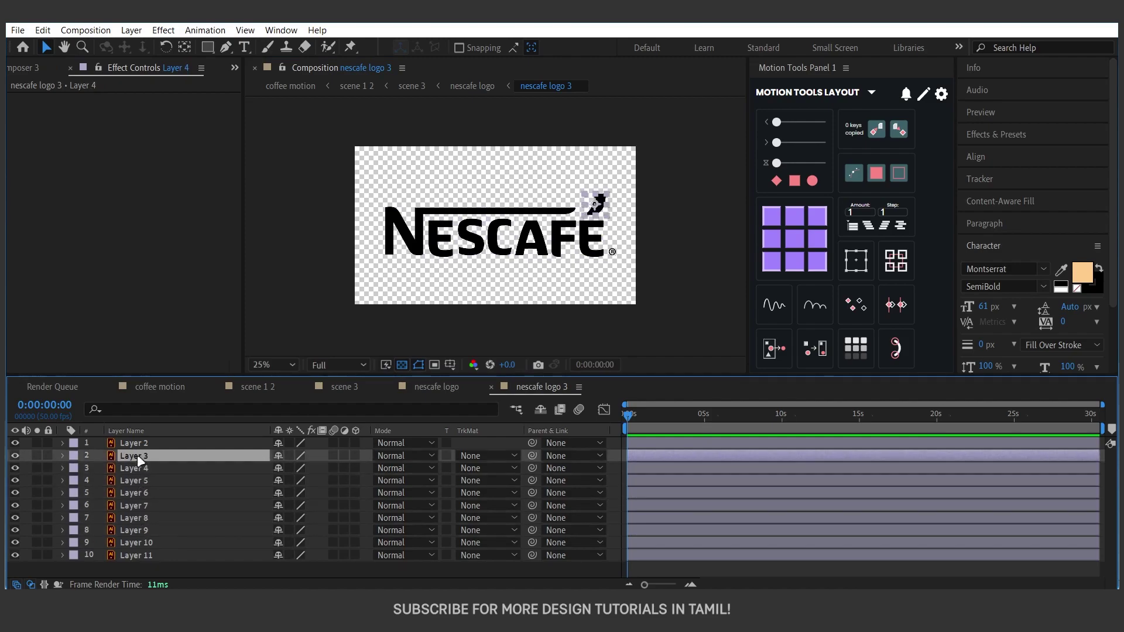
{"action": "left_click", "coordinate": [142, 446]}
Step: Select Layers 2 through 11 together
{"action": "left_click", "coordinate": [147, 556]}
{"action": "left_click", "coordinate": [156, 568]}
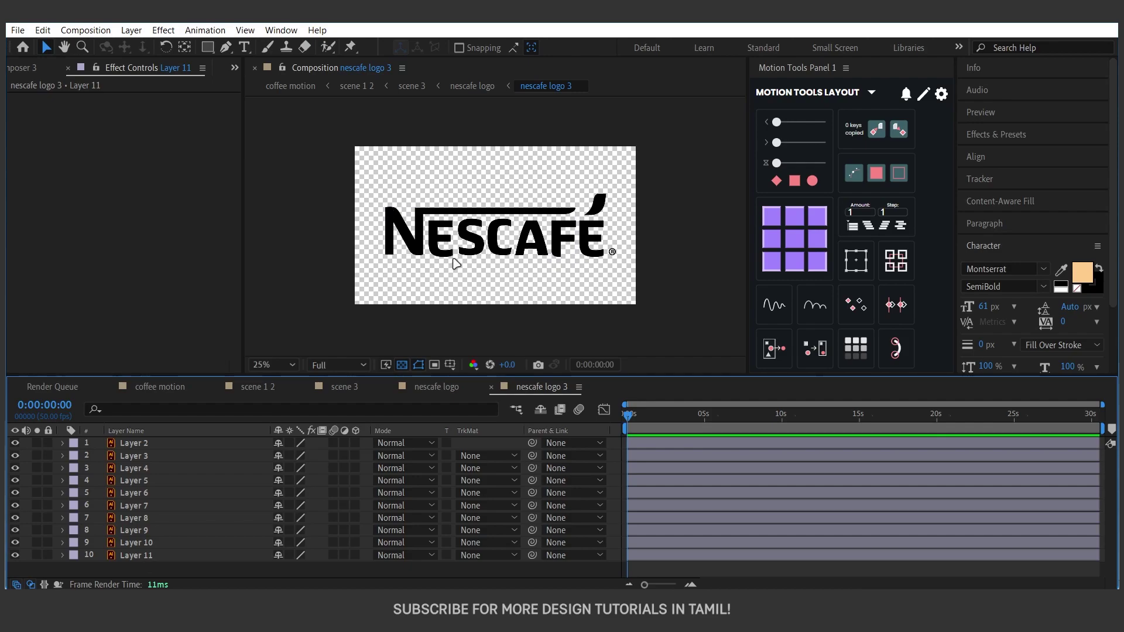
{"action": "left_click", "coordinate": [144, 445]}
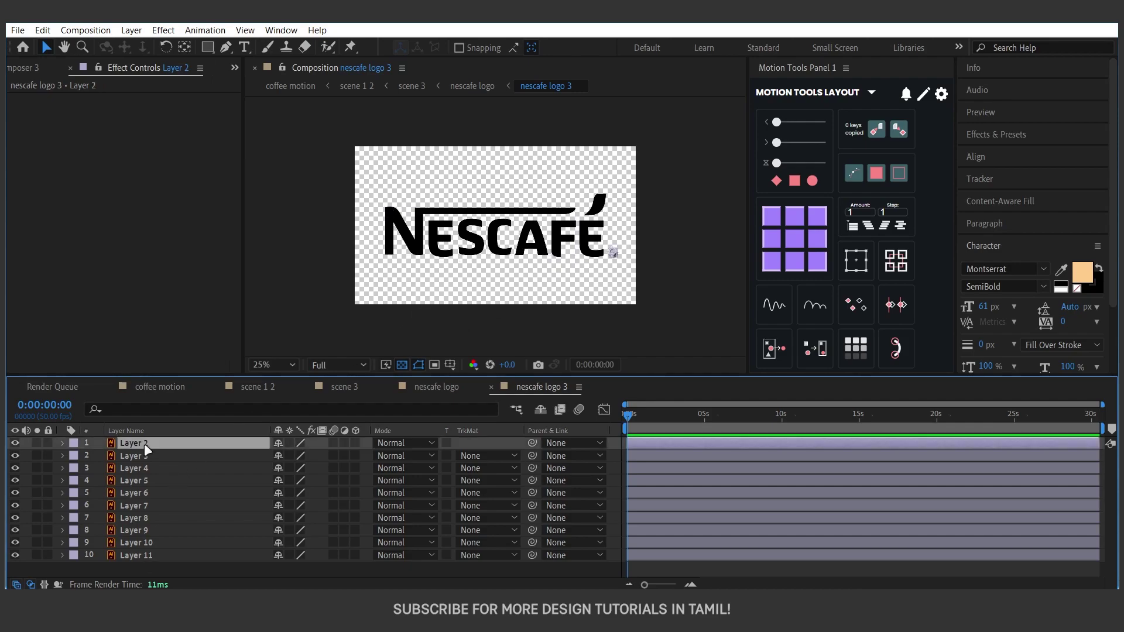
{"action": "left_click", "coordinate": [160, 552], "text": "shift"}
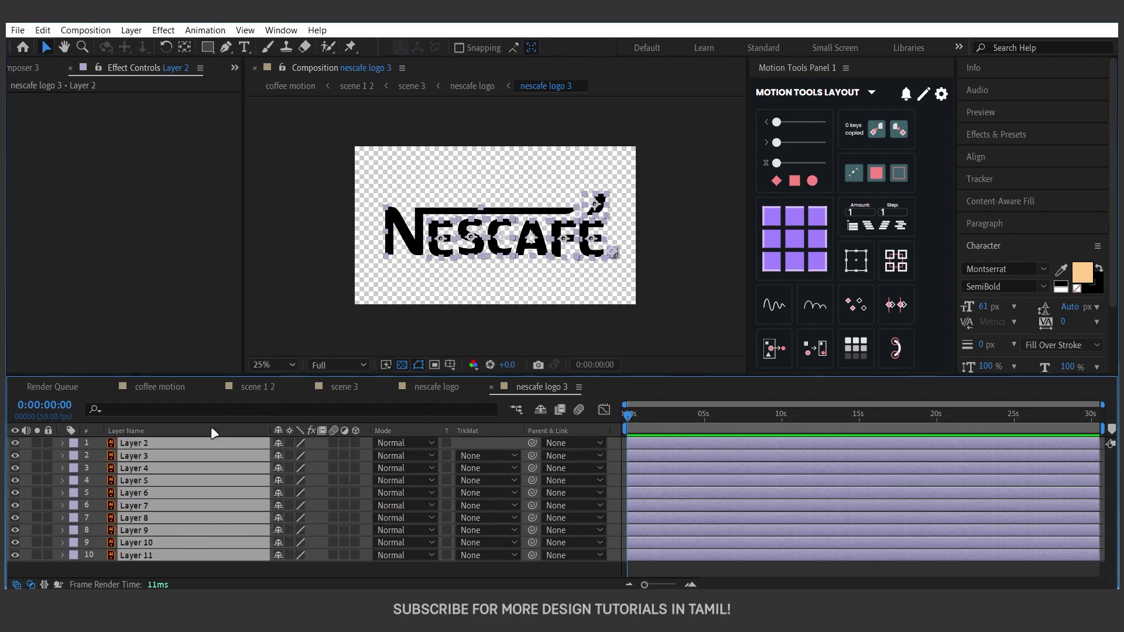
Step: Convert the ten selected letter layers to Outlines shape layers and move them above the originals
{"action": "right_click", "coordinate": [176, 444]}
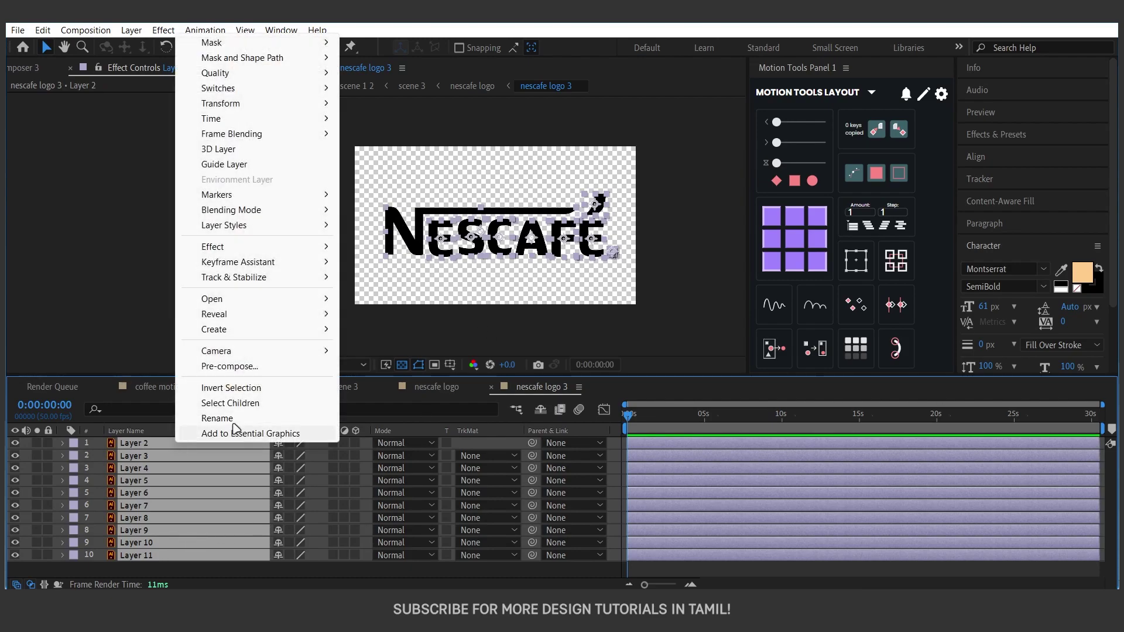
{"action": "mouse_move", "coordinate": [264, 329]}
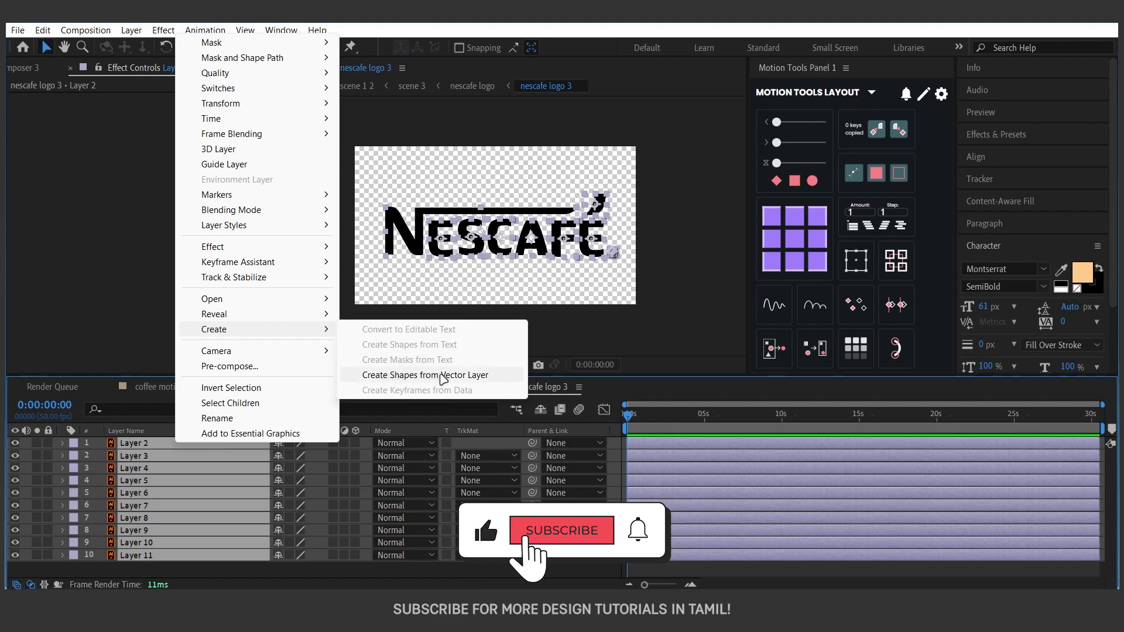
{"action": "left_click", "coordinate": [443, 380]}
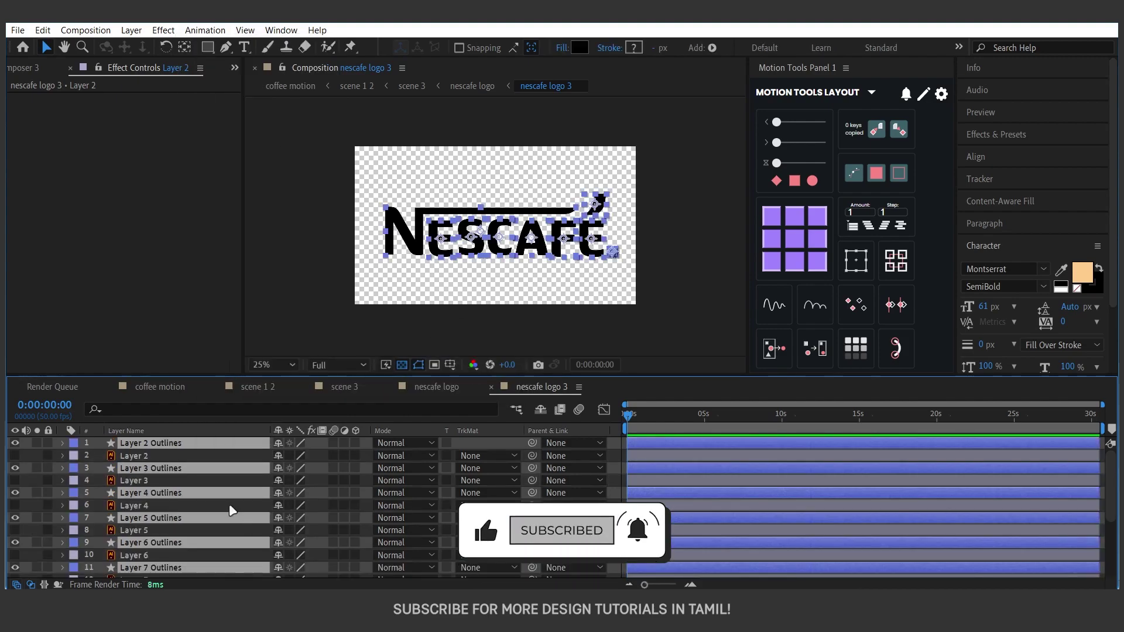
{"action": "scroll", "coordinate": [227, 502], "scroll_direction": "down", "scroll_amount": 3}
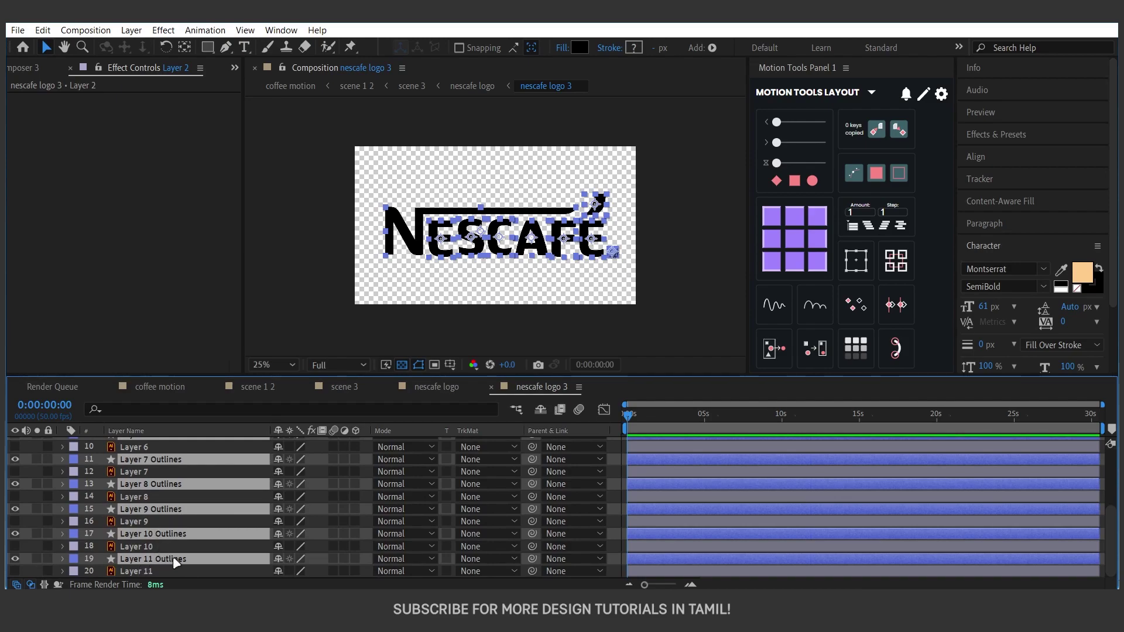
{"action": "key", "text": "ctrl+shift+bracketright"}
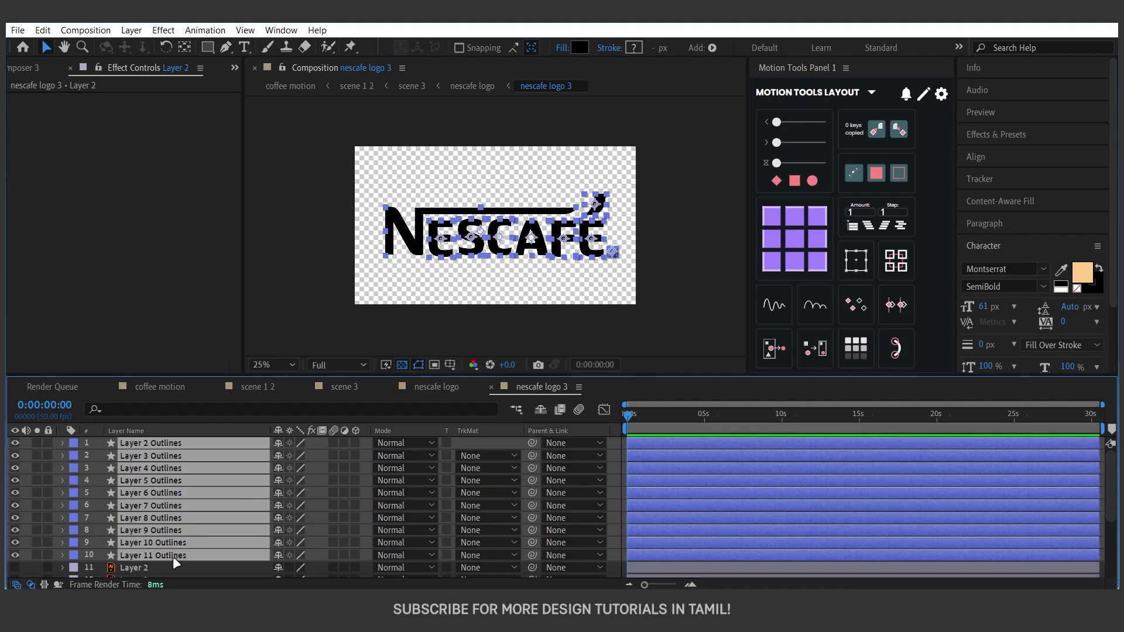
{"action": "left_click", "coordinate": [174, 566]}
{"action": "scroll", "coordinate": [167, 521], "scroll_direction": "down", "scroll_amount": 3}
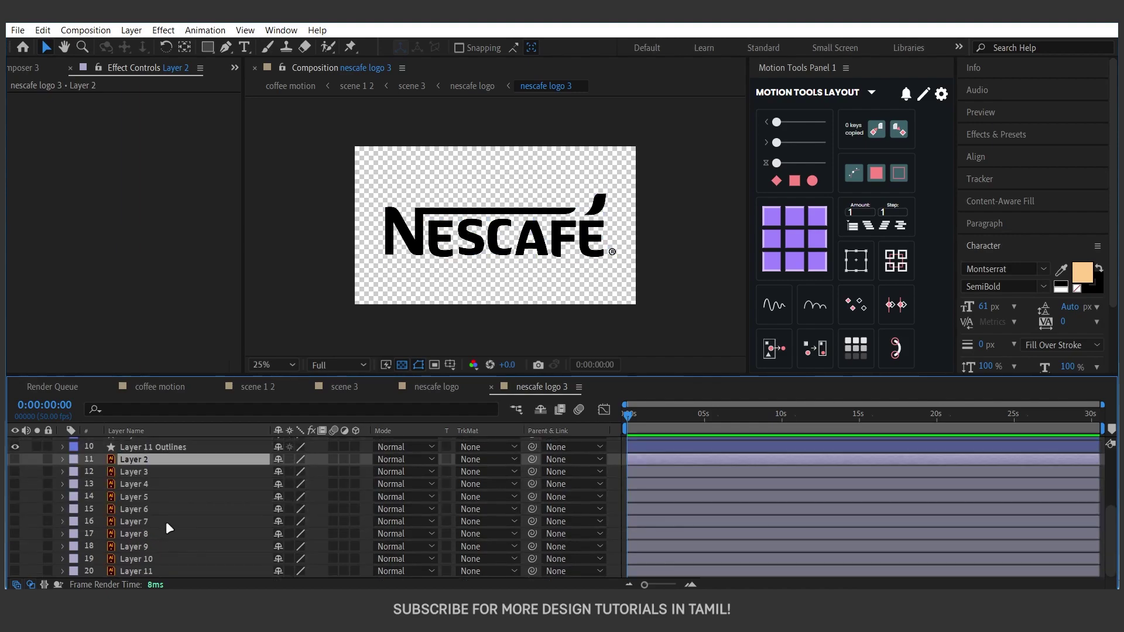
Step: Mark the original letter layers 2–11 as shy and hide them from the timeline
{"action": "left_click", "coordinate": [156, 570], "text": "shift"}
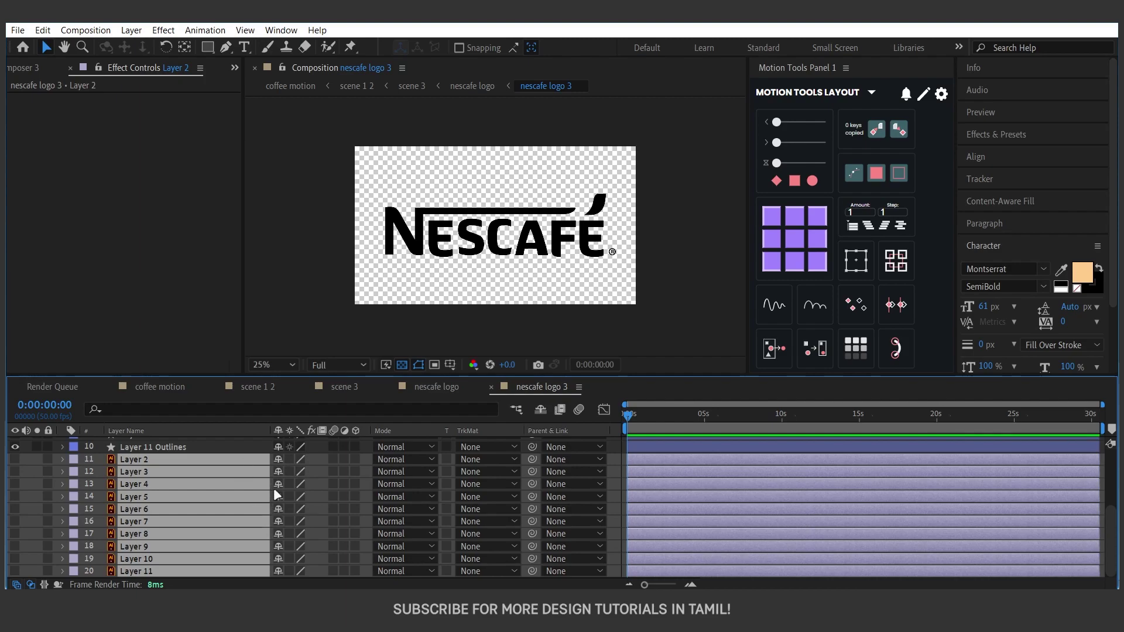
{"action": "left_click", "coordinate": [279, 459]}
{"action": "left_click", "coordinate": [540, 412]}
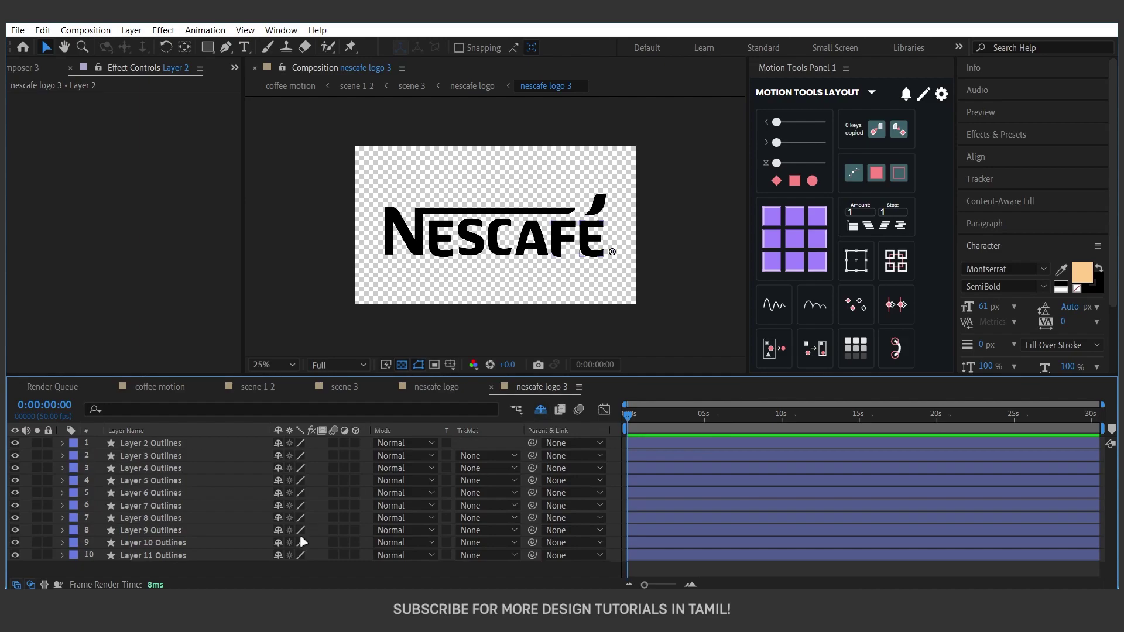
Step: Review the ten Outlines layers, ending with Layer 11 Outlines selected
{"action": "left_click", "coordinate": [171, 446]}
{"action": "left_click", "coordinate": [175, 553], "text": "shift"}
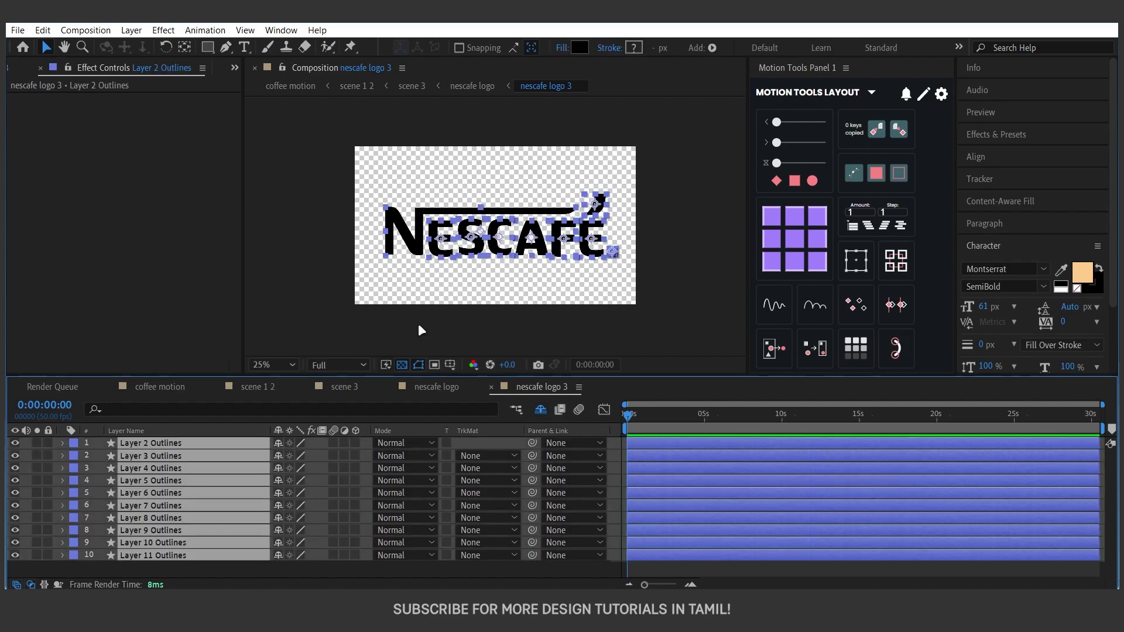
{"action": "left_click", "coordinate": [176, 555]}
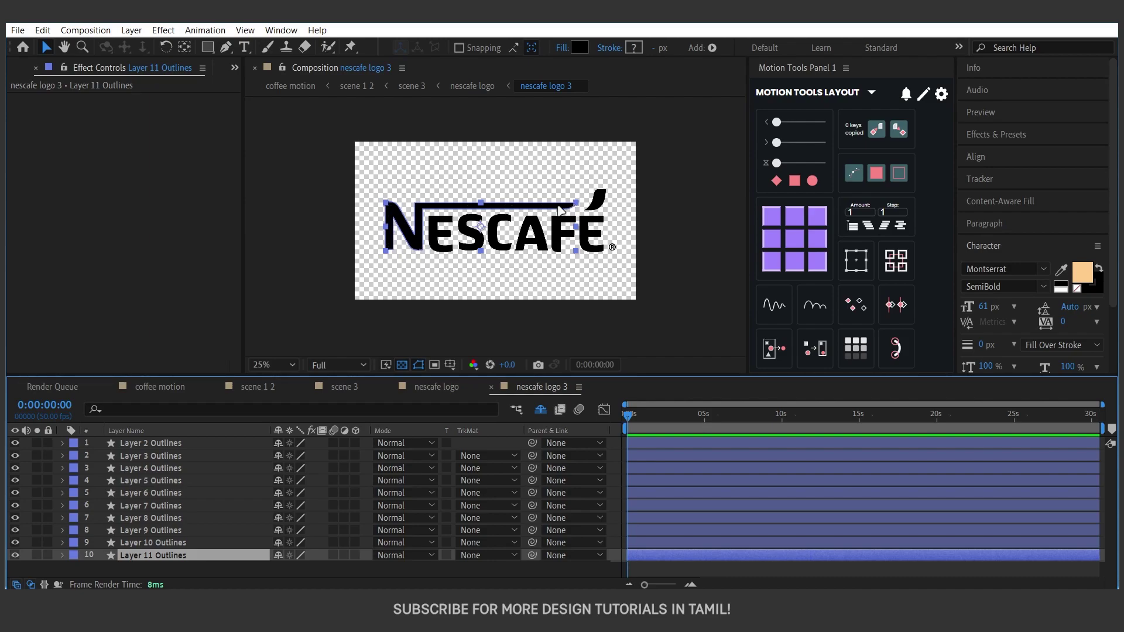
{"action": "left_click", "coordinate": [198, 569]}
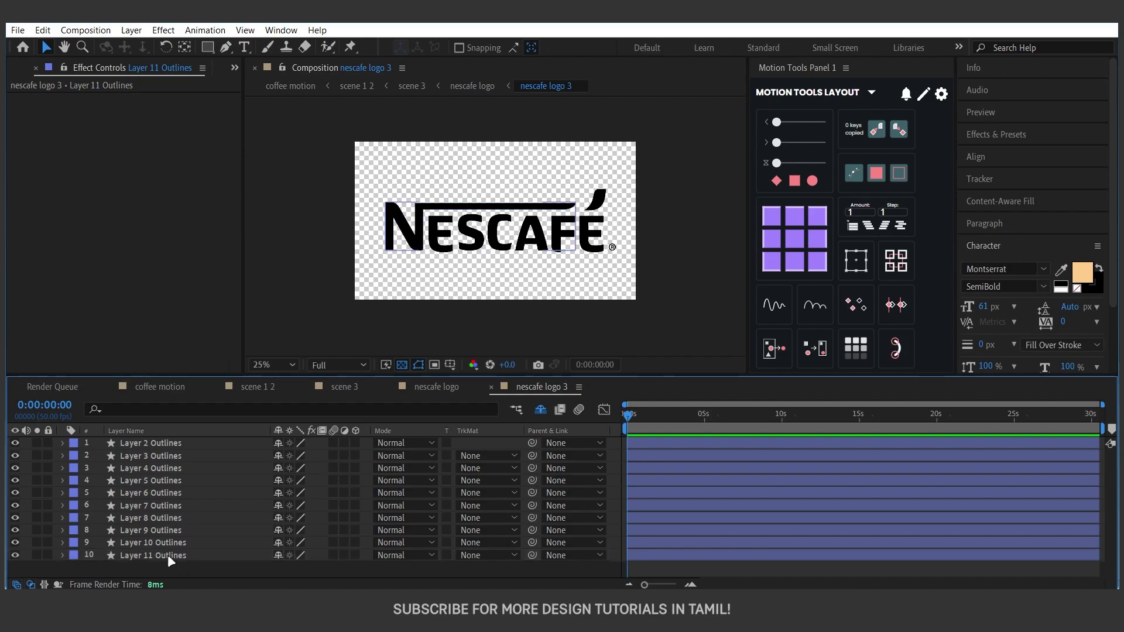
{"action": "left_click", "coordinate": [168, 554]}
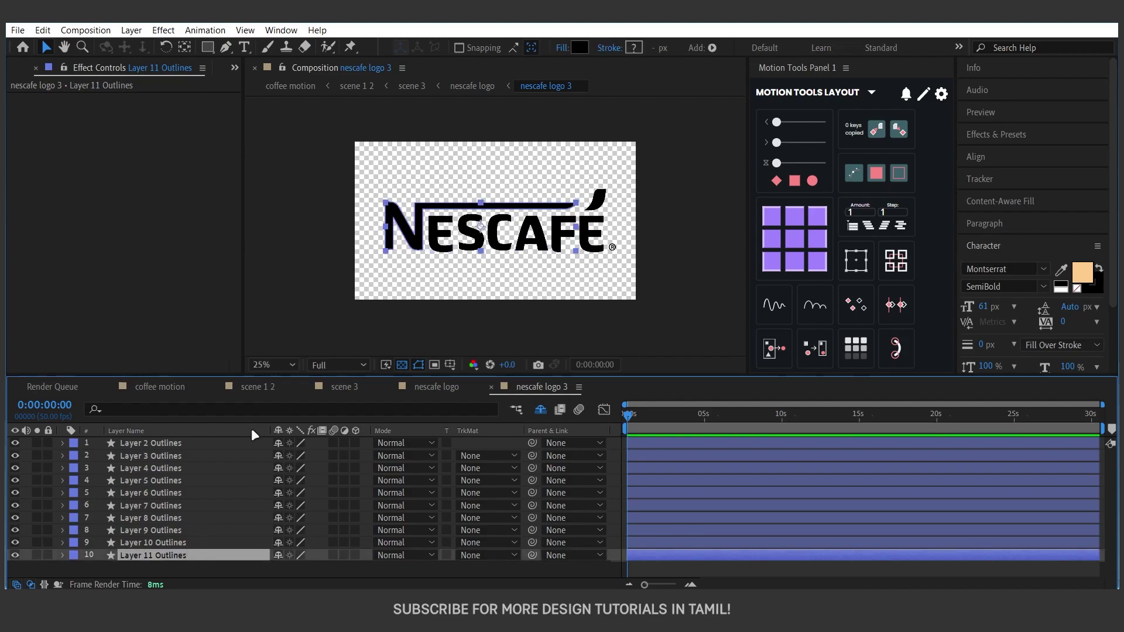
Step: Draw a Pen path tracing the N and the overline to its right end
{"action": "left_click", "coordinate": [282, 352]}
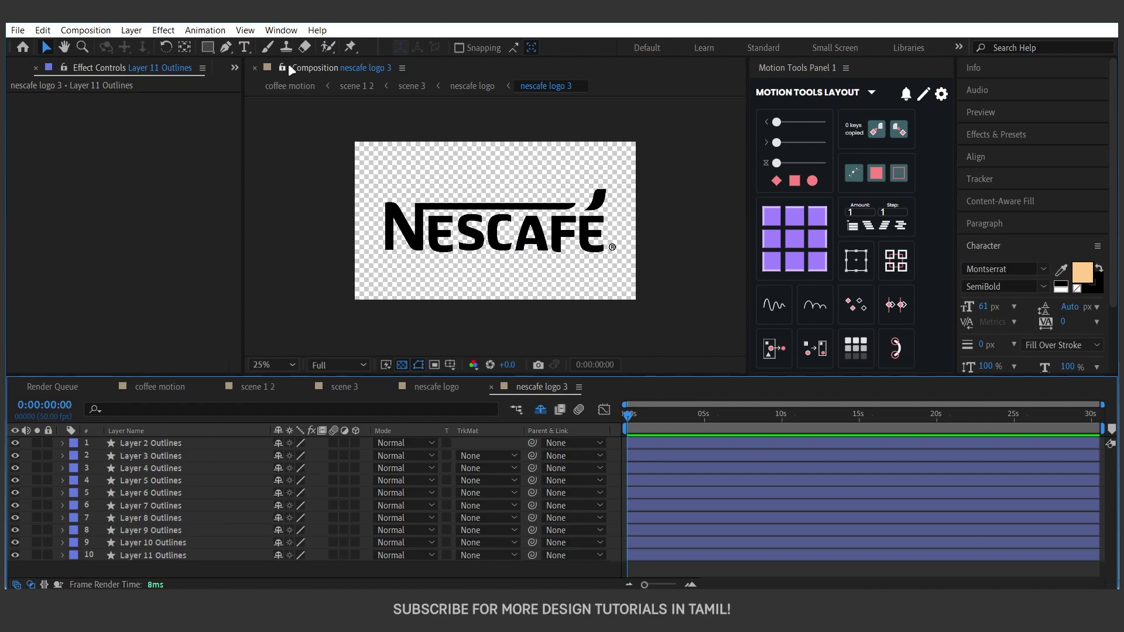
{"action": "key", "text": "g"}
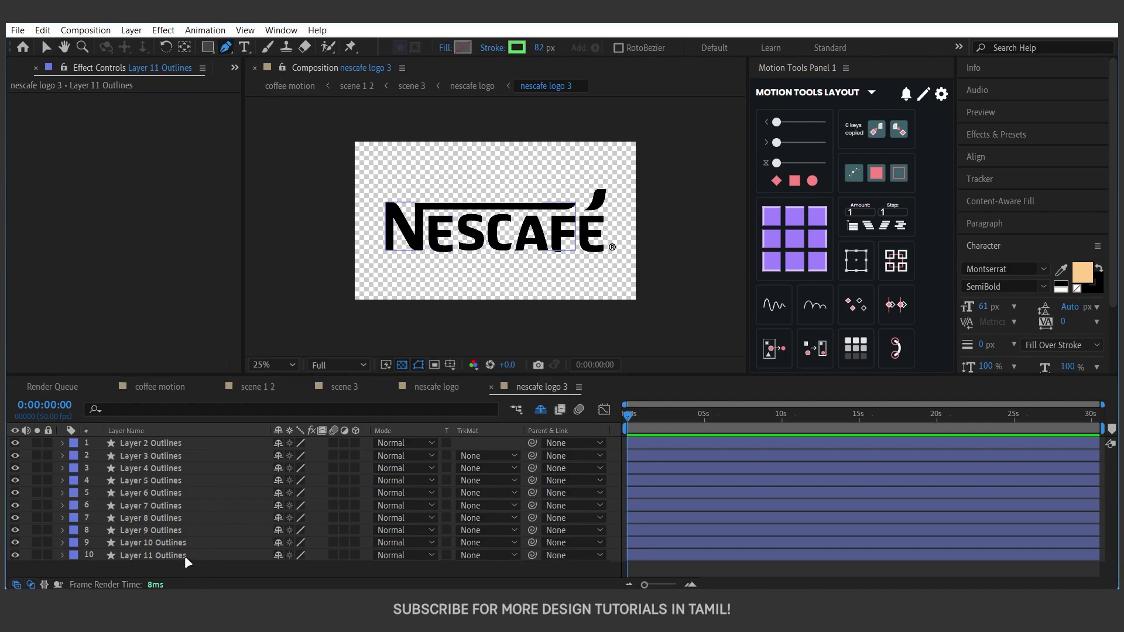
{"action": "left_click", "coordinate": [388, 252]}
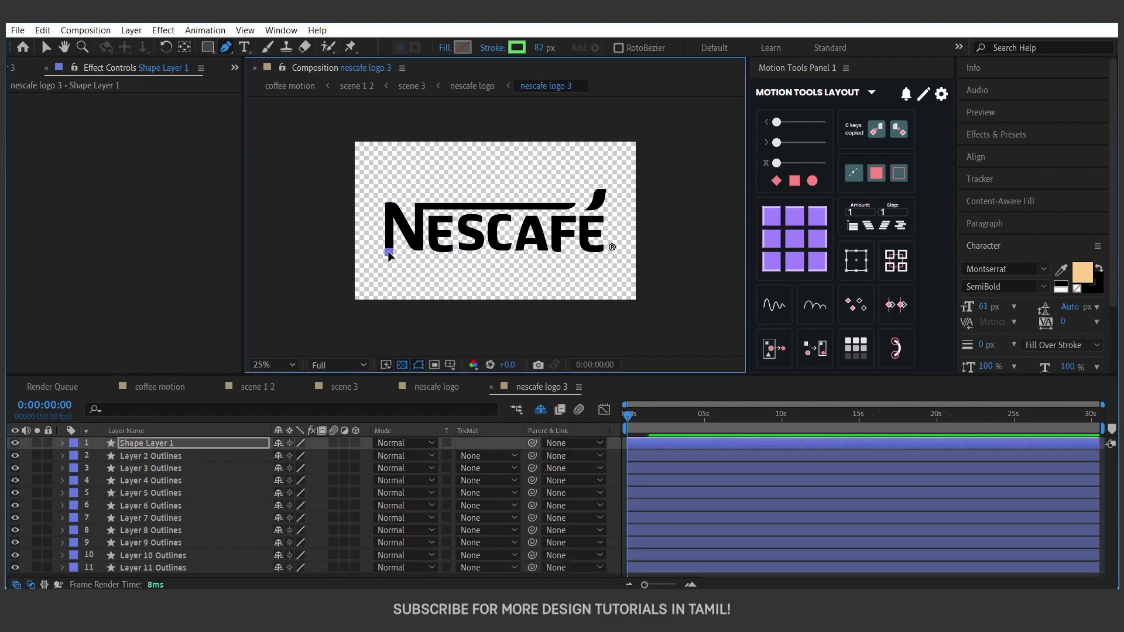
{"action": "left_click", "coordinate": [388, 202]}
{"action": "left_click", "coordinate": [418, 251]}
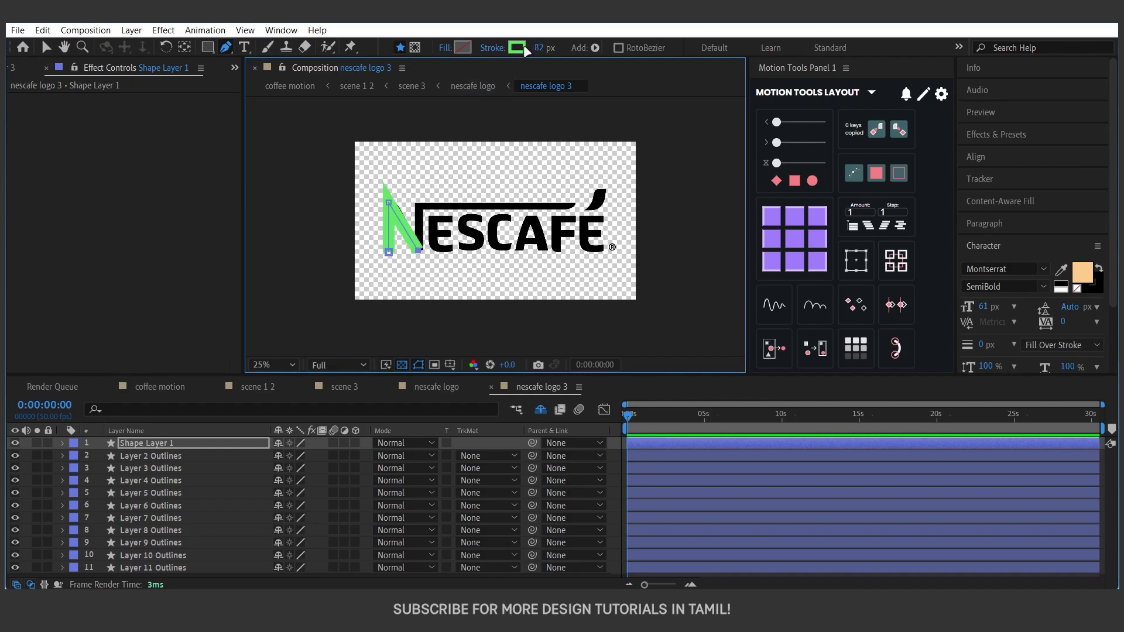
{"action": "left_click", "coordinate": [418, 205]}
{"action": "left_click", "coordinate": [577, 206]}
{"action": "scroll", "coordinate": [409, 237], "scroll_direction": "up", "scroll_amount": 1}
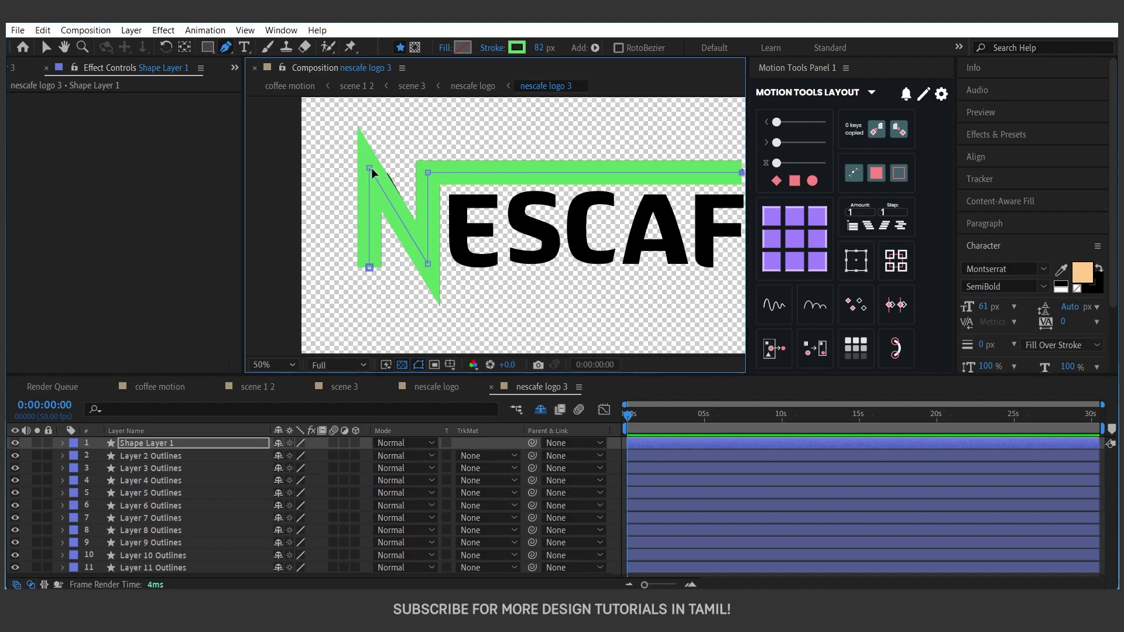
{"action": "left_click_drag", "start_coordinate": [370, 167], "coordinate": [370, 164]}
{"action": "left_click_drag", "start_coordinate": [410, 236], "coordinate": [461, 260]}
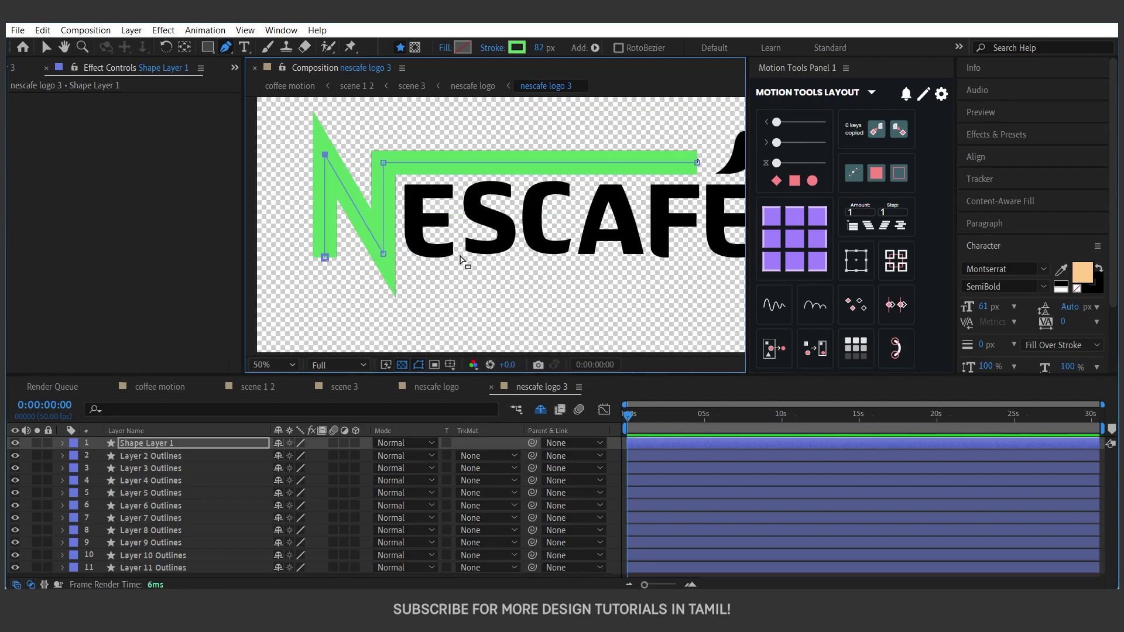
Step: Move Shape Layer 1 just above Layer 11 Outlines, then select Layer 11 Outlines
{"action": "left_click", "coordinate": [164, 444]}
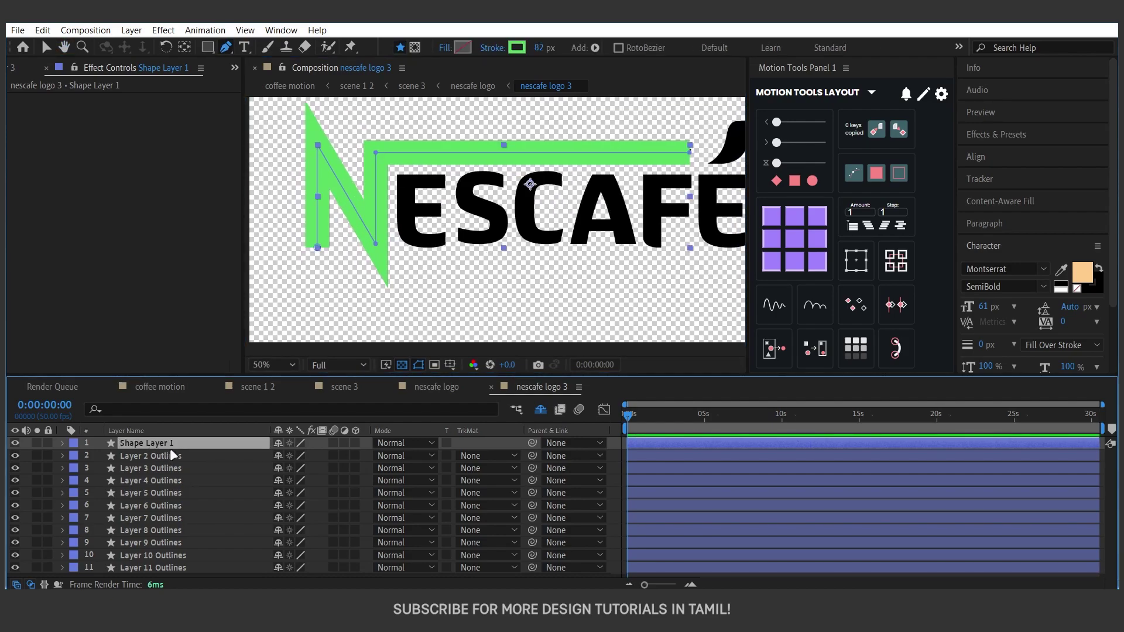
{"action": "left_click_drag", "start_coordinate": [171, 448], "coordinate": [174, 558]}
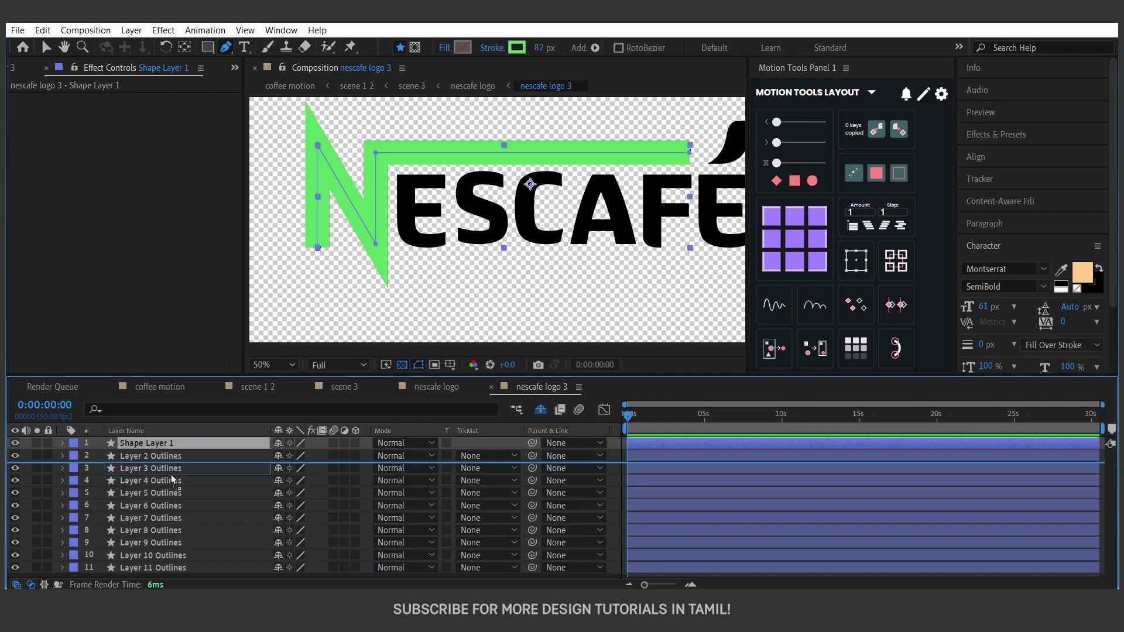
{"action": "left_click", "coordinate": [170, 569]}
{"action": "left_click", "coordinate": [166, 556]}
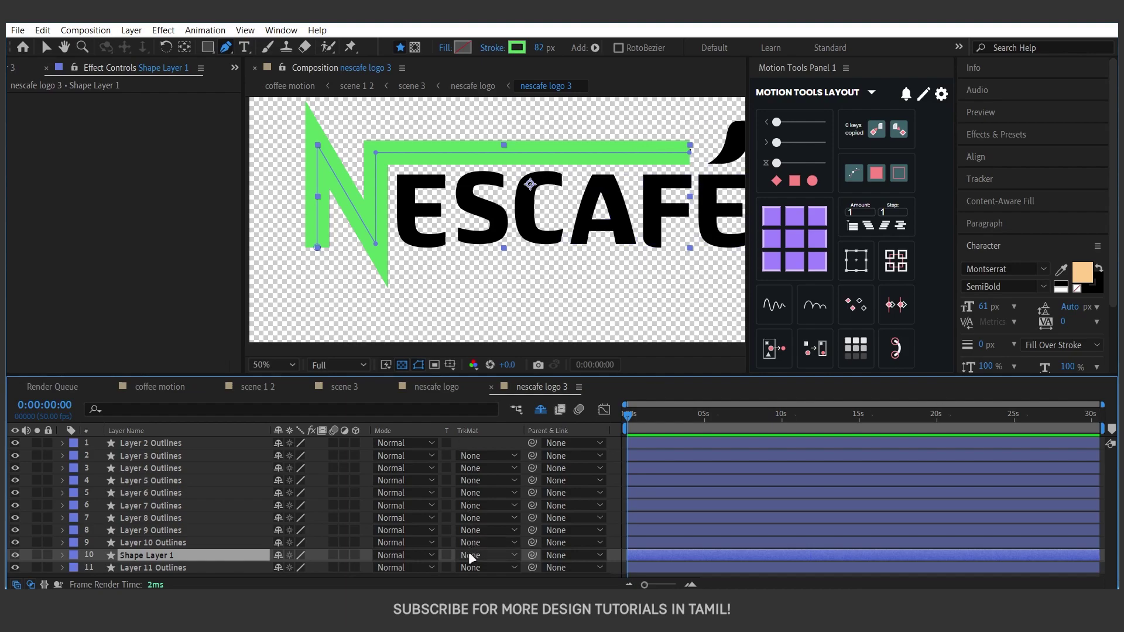
{"action": "left_click", "coordinate": [199, 569]}
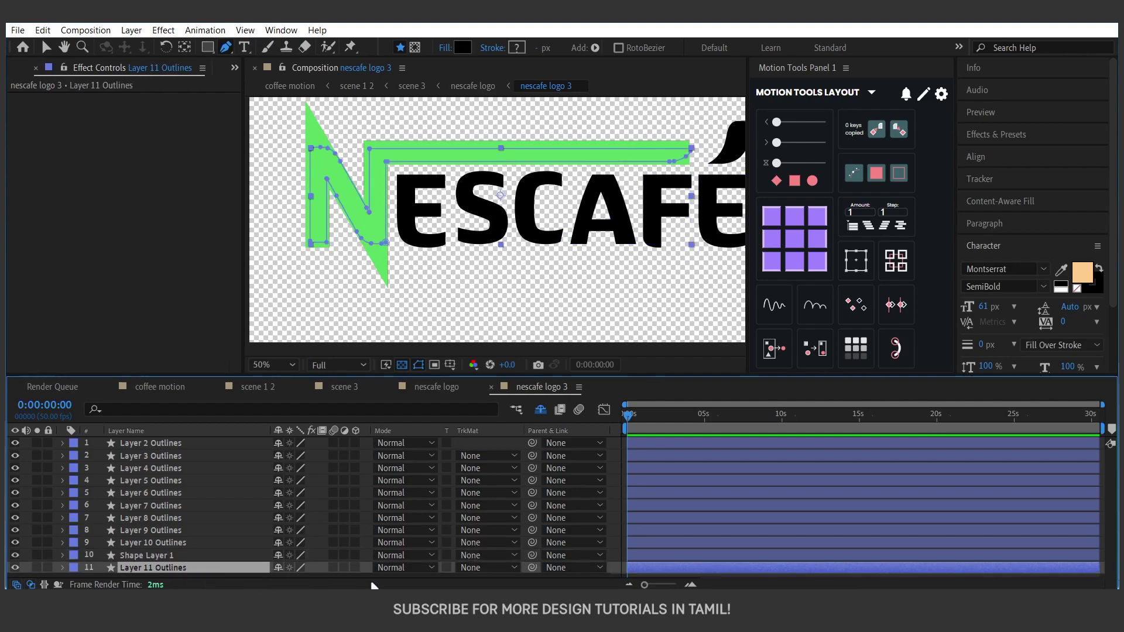
Step: Set Layer 11 Outlines' track matte to Alpha Matte "Shape Layer 1", leaving the path unchanged
{"action": "left_click", "coordinate": [471, 567]}
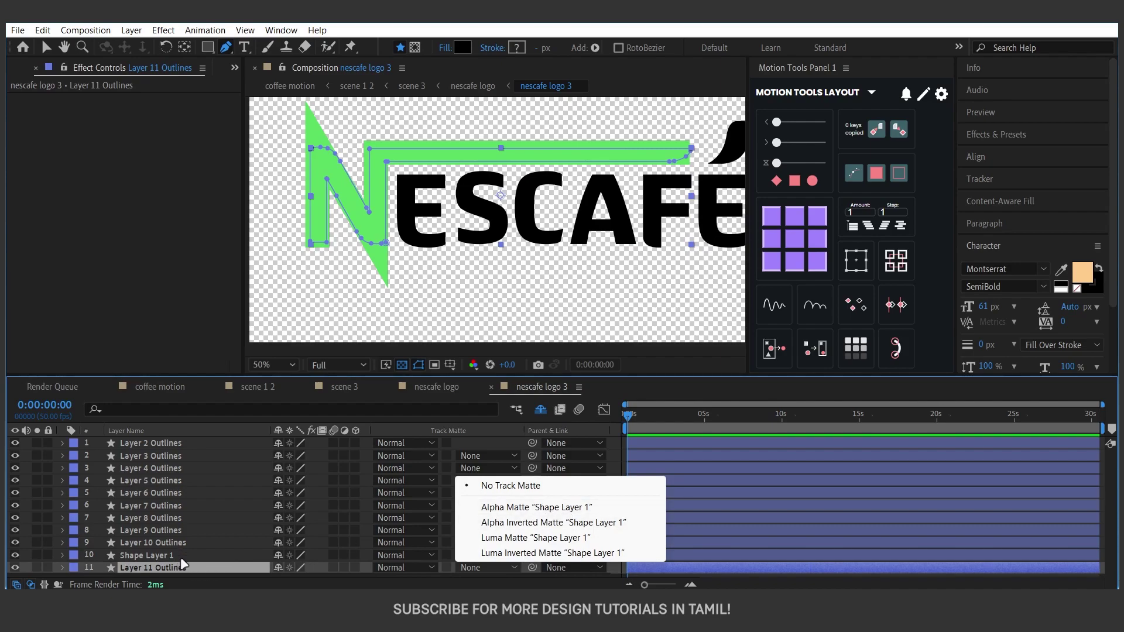
{"action": "left_click", "coordinate": [561, 508]}
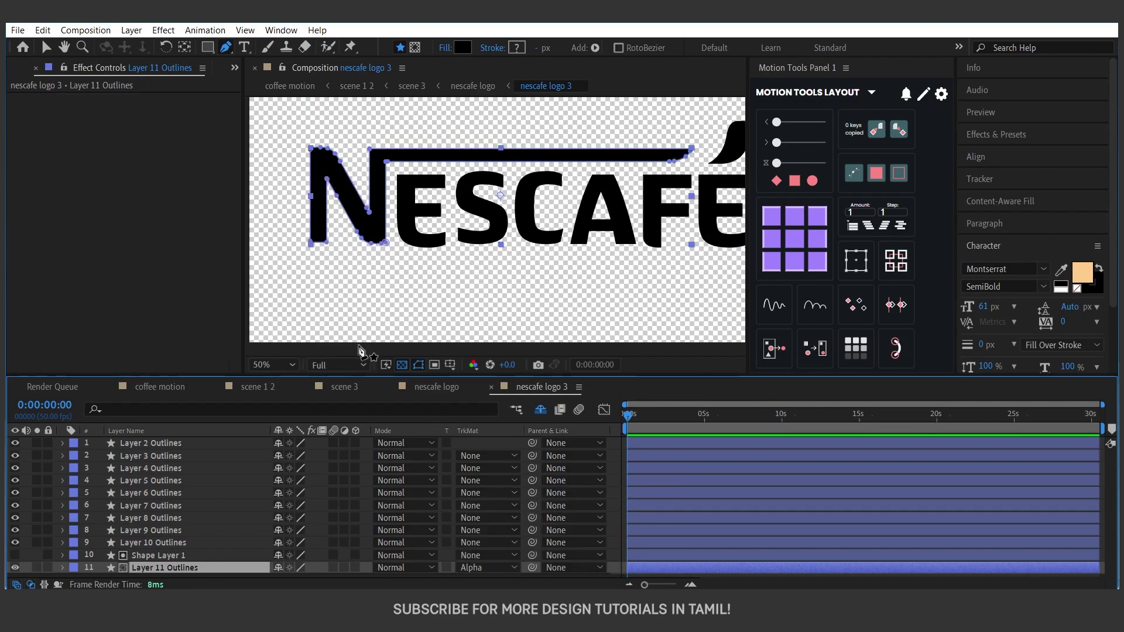
{"action": "left_click", "coordinate": [155, 557]}
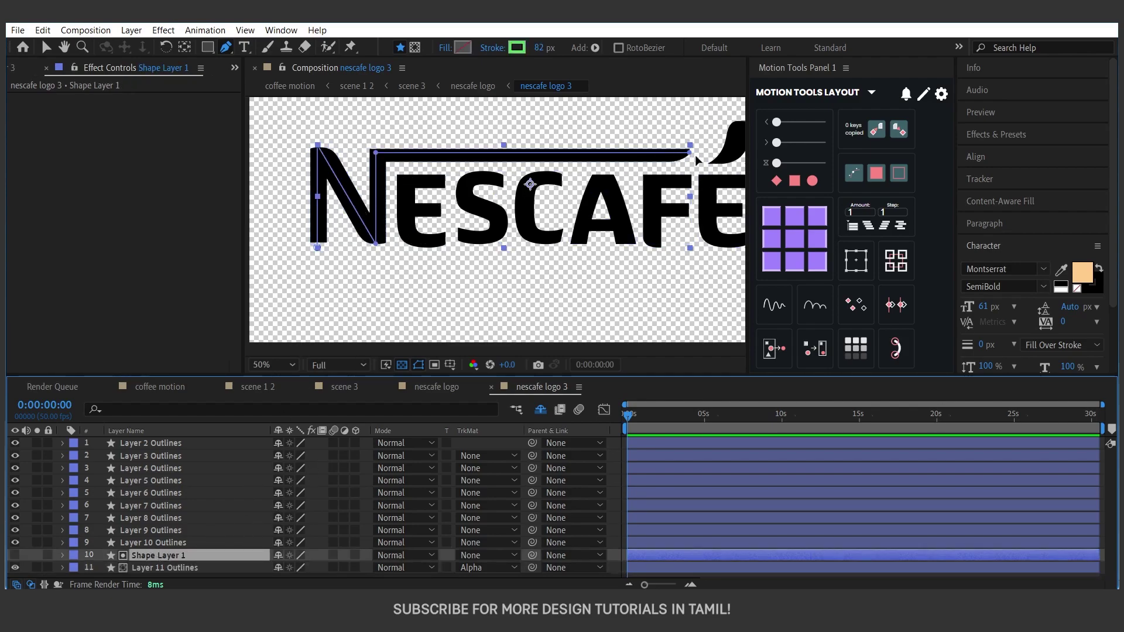
{"action": "left_click_drag", "start_coordinate": [660, 153], "coordinate": [521, 154]}
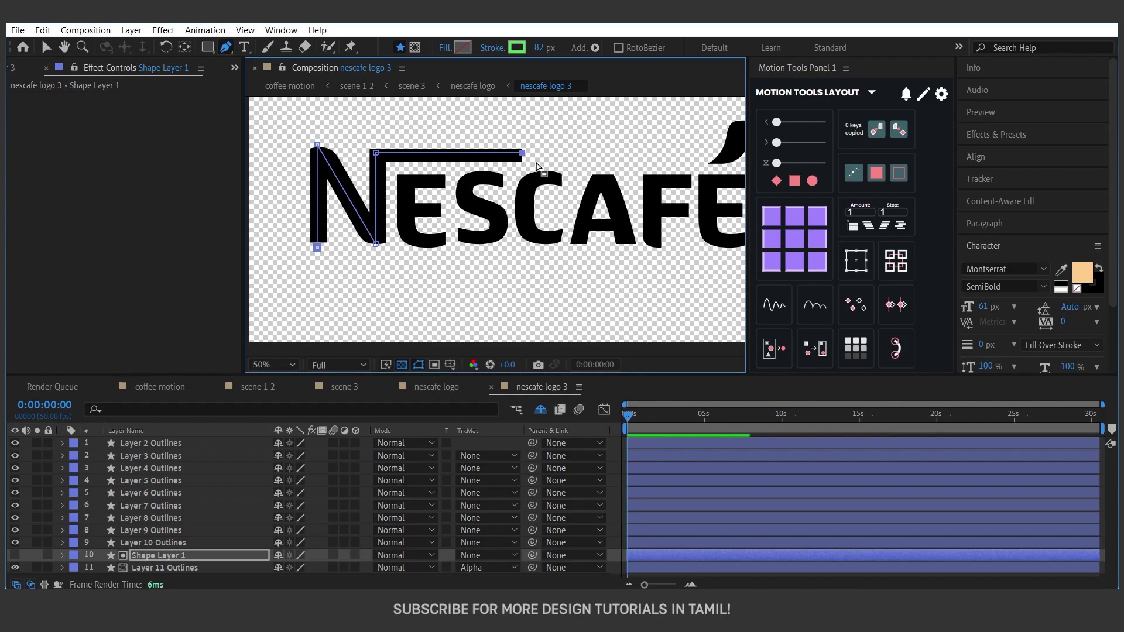
{"action": "key", "text": "ctrl+z"}
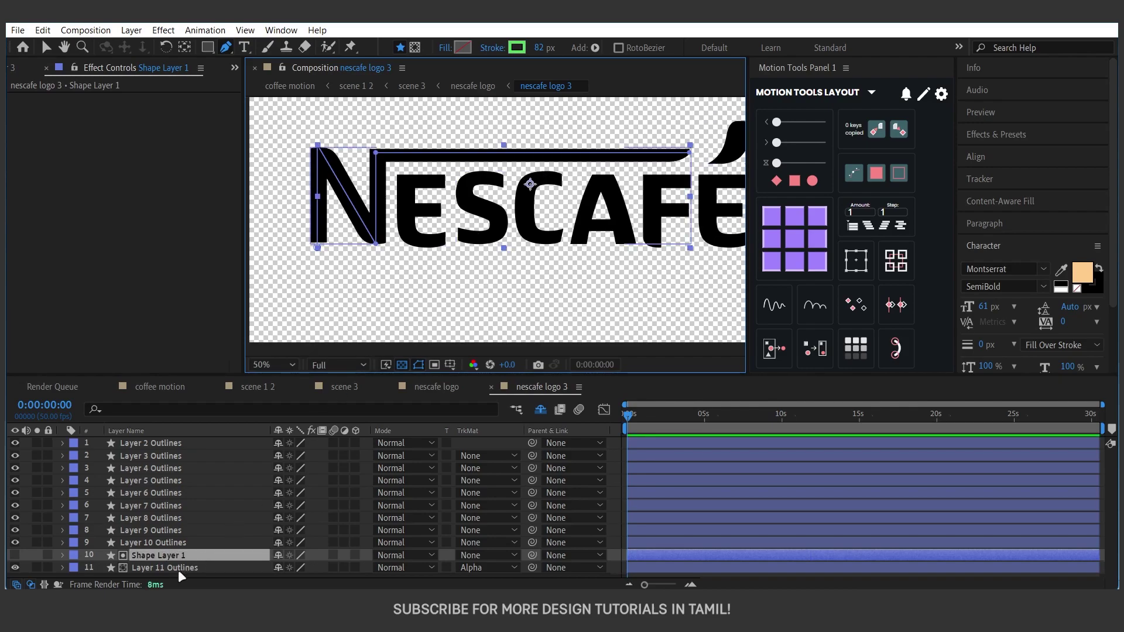
{"action": "left_click", "coordinate": [172, 557]}
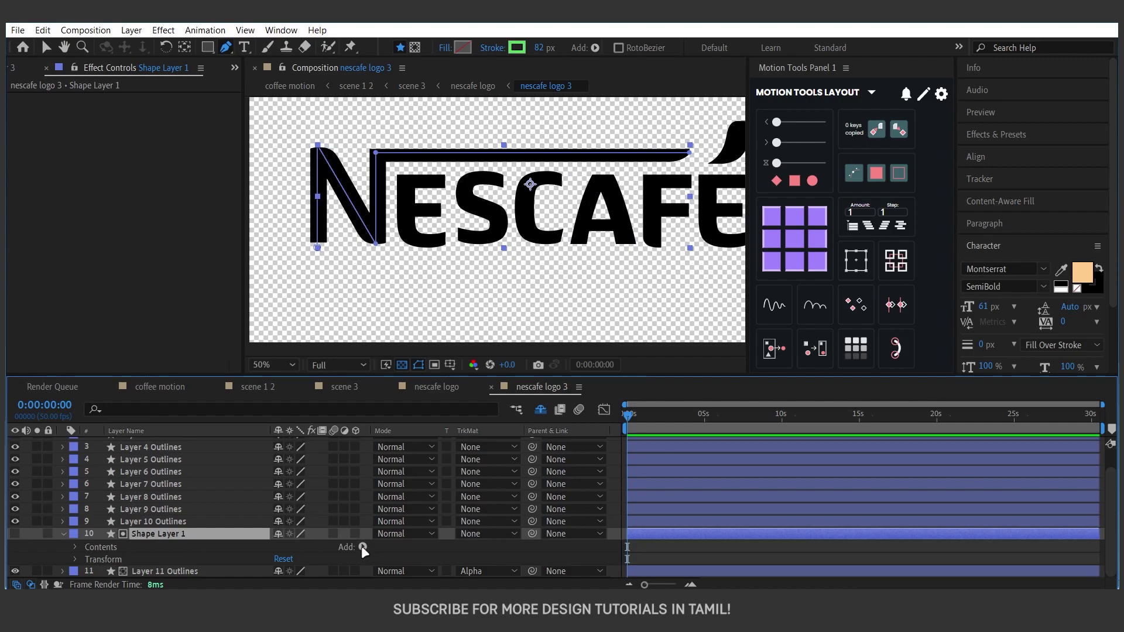
Step: Add Trim Paths to Shape Layer 1 and test End by scrubbing it from 100% to 0% and back
{"action": "left_click", "coordinate": [362, 548]}
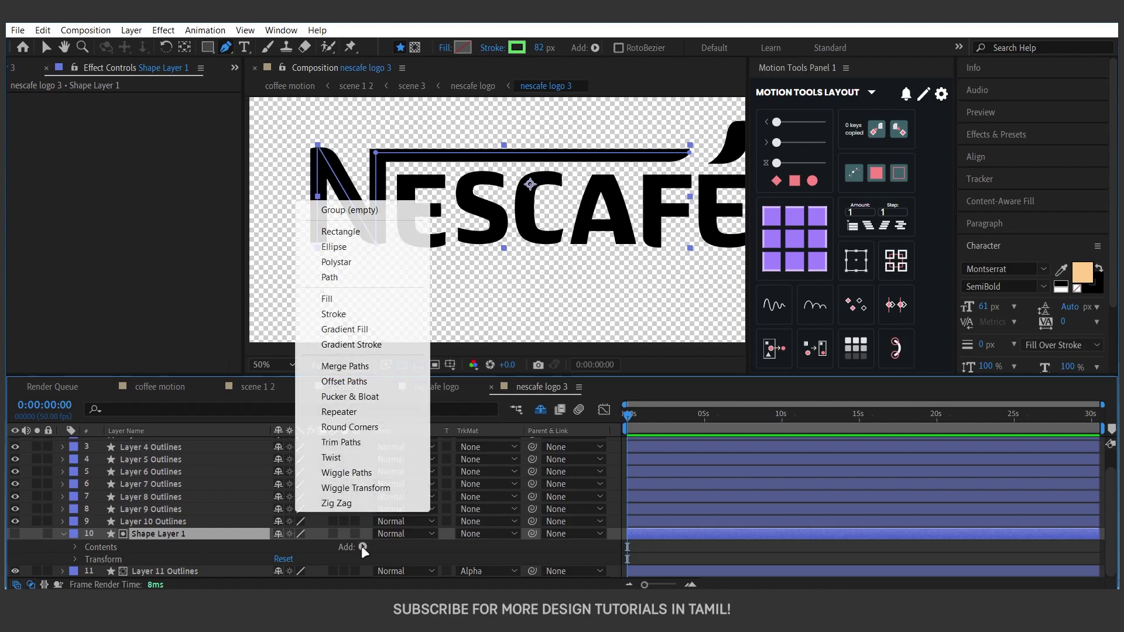
{"action": "left_click", "coordinate": [341, 443]}
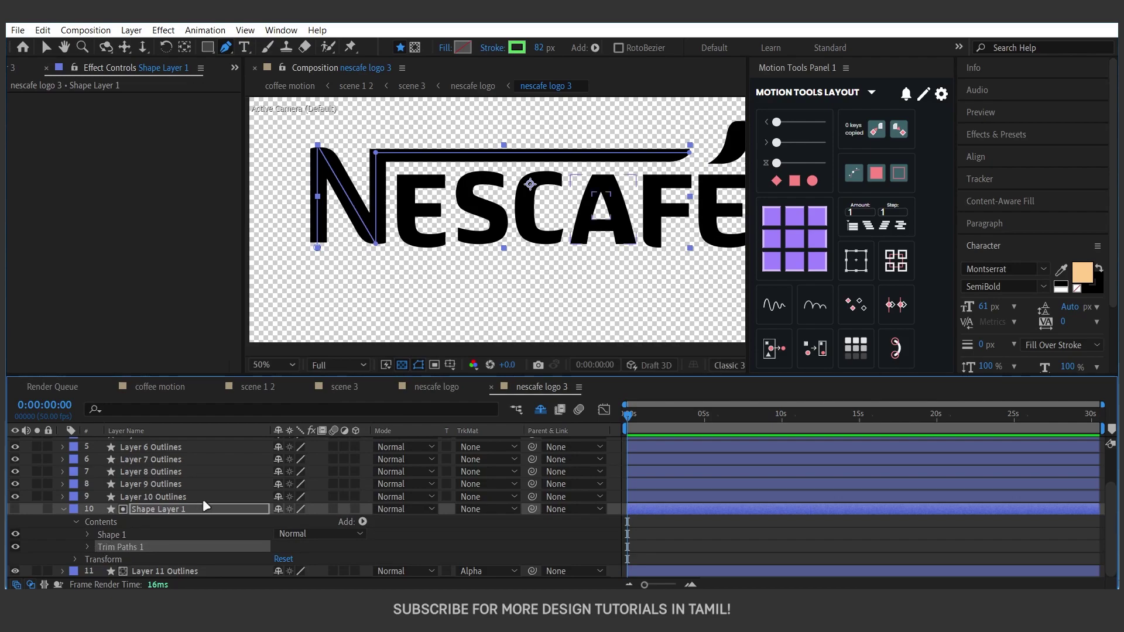
{"action": "left_click", "coordinate": [88, 546]}
{"action": "scroll", "coordinate": [179, 545], "scroll_direction": "down", "scroll_amount": 2}
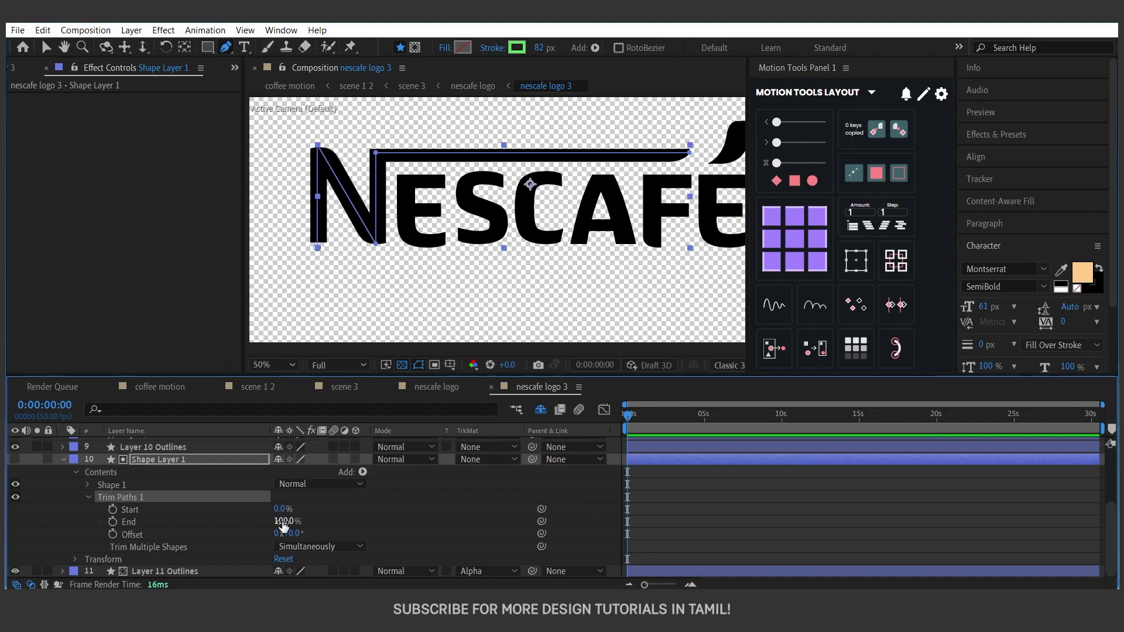
{"action": "left_click_drag", "start_coordinate": [283, 521], "coordinate": [208, 529]}
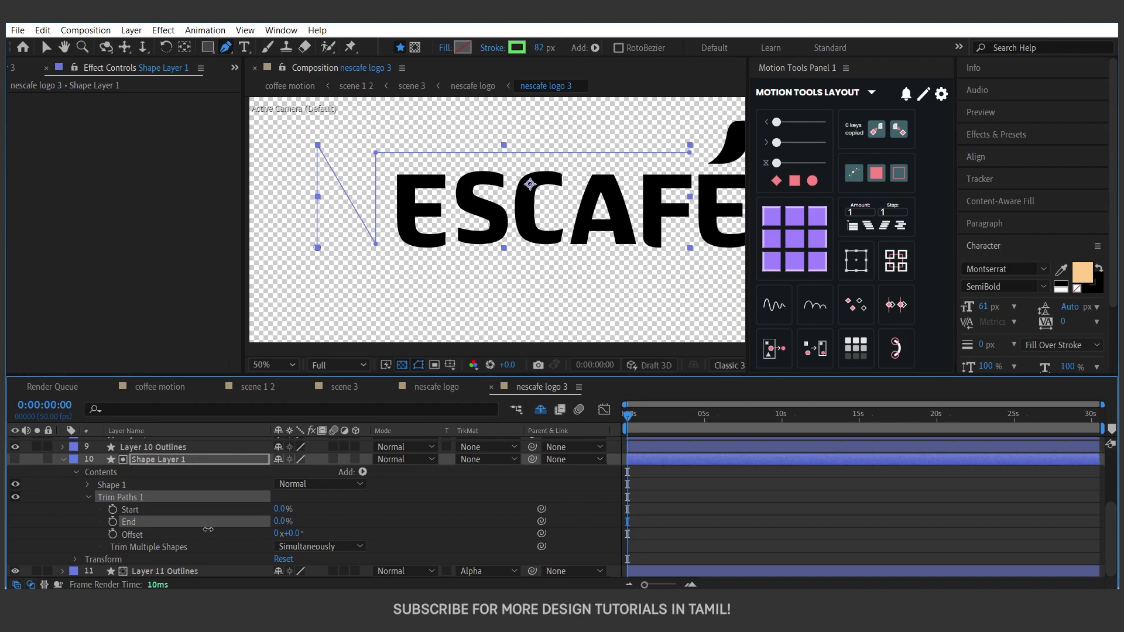
{"action": "left_click_drag", "start_coordinate": [208, 529], "coordinate": [290, 521]}
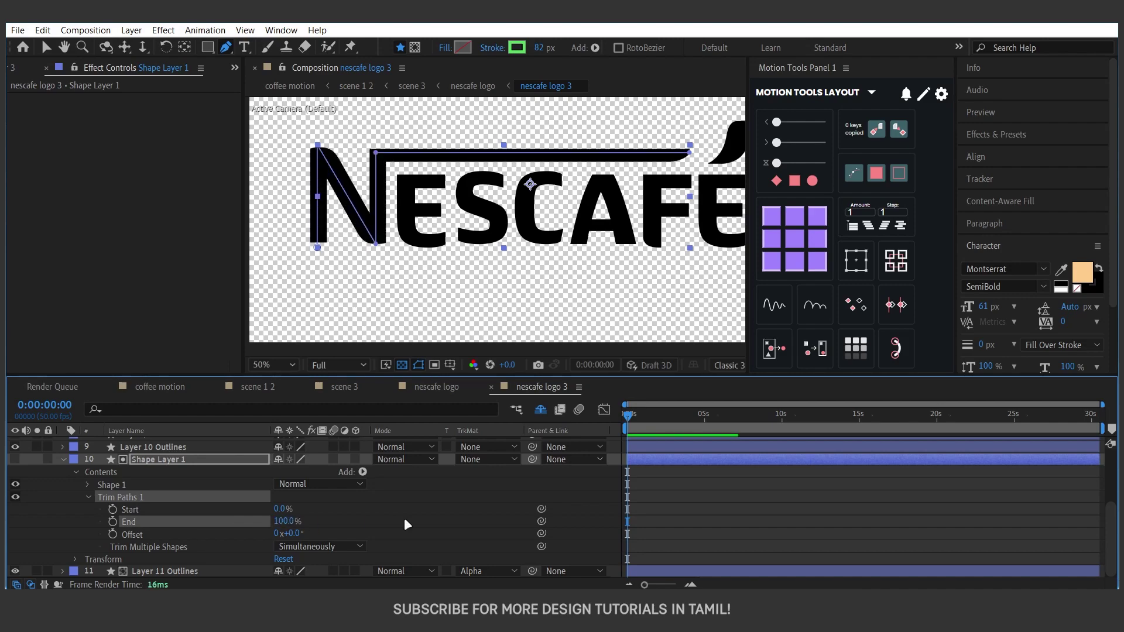
Step: Keyframe Trim Paths End at 0% on 0:00:00:00 and 100% on 0:00:01:02, then scrub to preview
{"action": "left_click", "coordinate": [113, 520]}
{"action": "left_click_drag", "start_coordinate": [629, 417], "coordinate": [652, 421]}
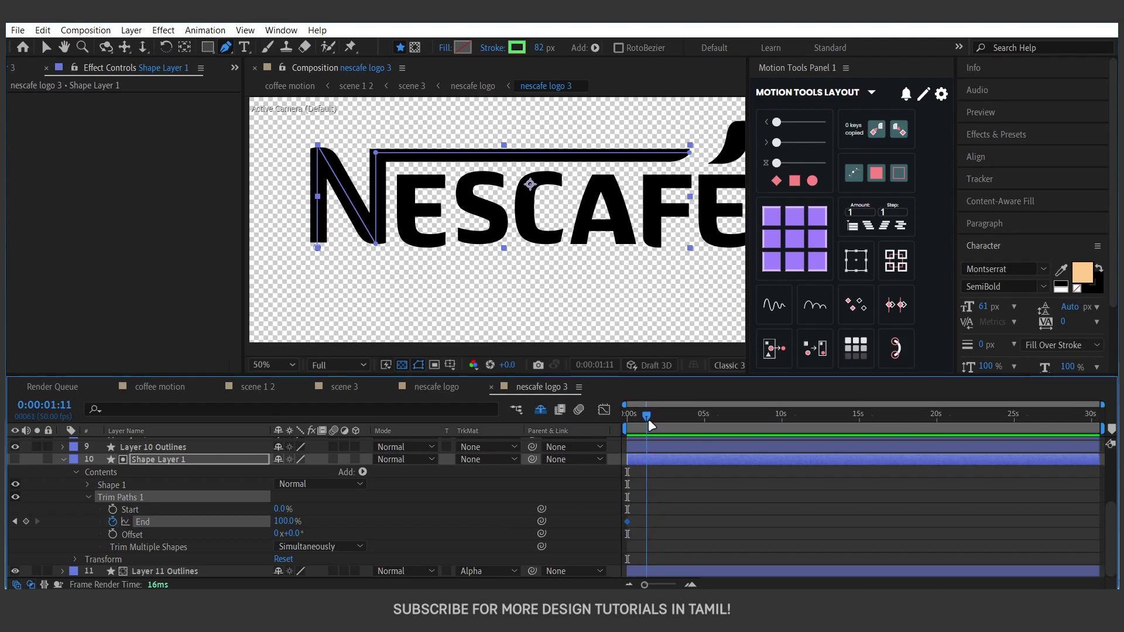
{"action": "left_click_drag", "start_coordinate": [650, 418], "coordinate": [643, 418]}
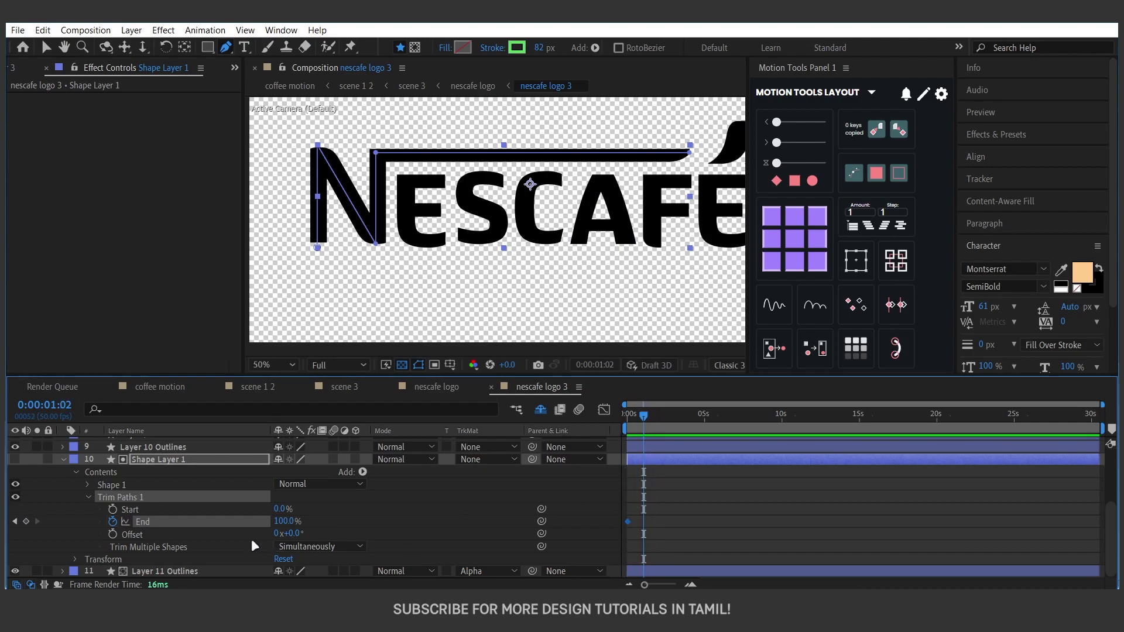
{"action": "left_click", "coordinate": [15, 521]}
{"action": "left_click_drag", "start_coordinate": [280, 523], "coordinate": [269, 533]}
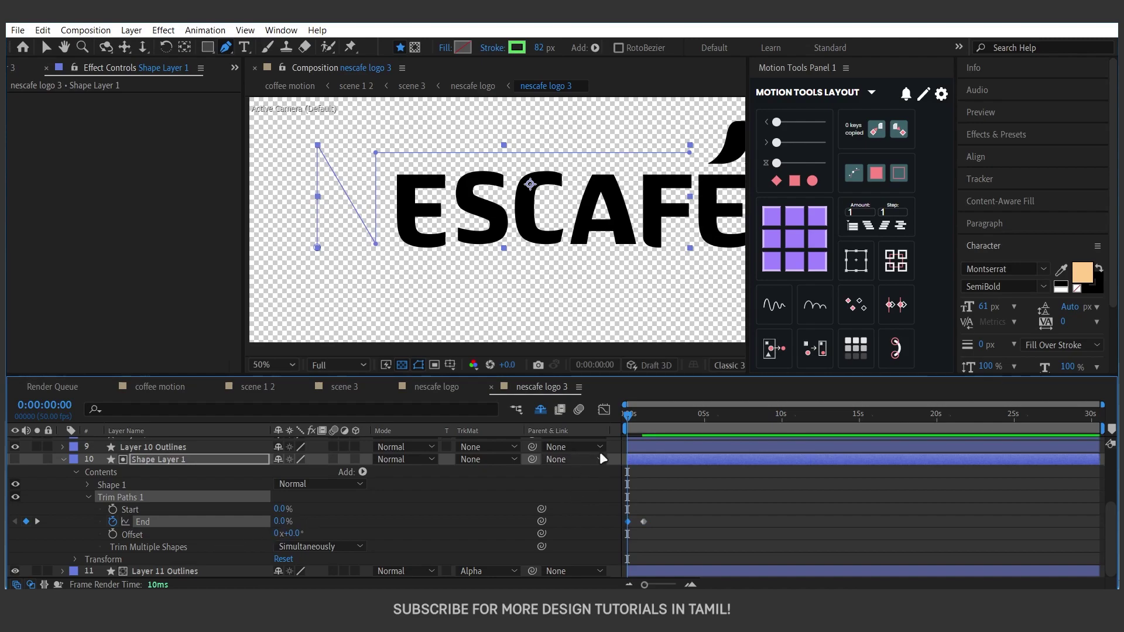
{"action": "left_click", "coordinate": [632, 415]}
{"action": "left_click_drag", "start_coordinate": [635, 417], "coordinate": [636, 415]}
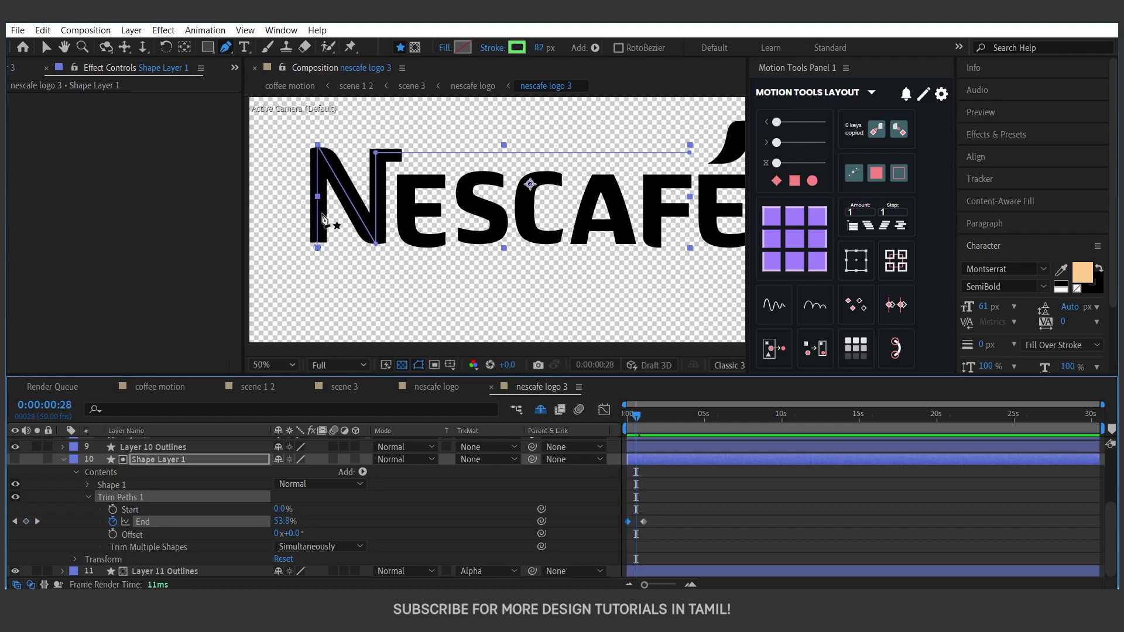
Step: Step back through earlier frames to inspect how the N draws on
{"action": "scroll", "coordinate": [332, 216], "scroll_direction": "up", "scroll_amount": 2}
{"action": "key", "text": "v"}
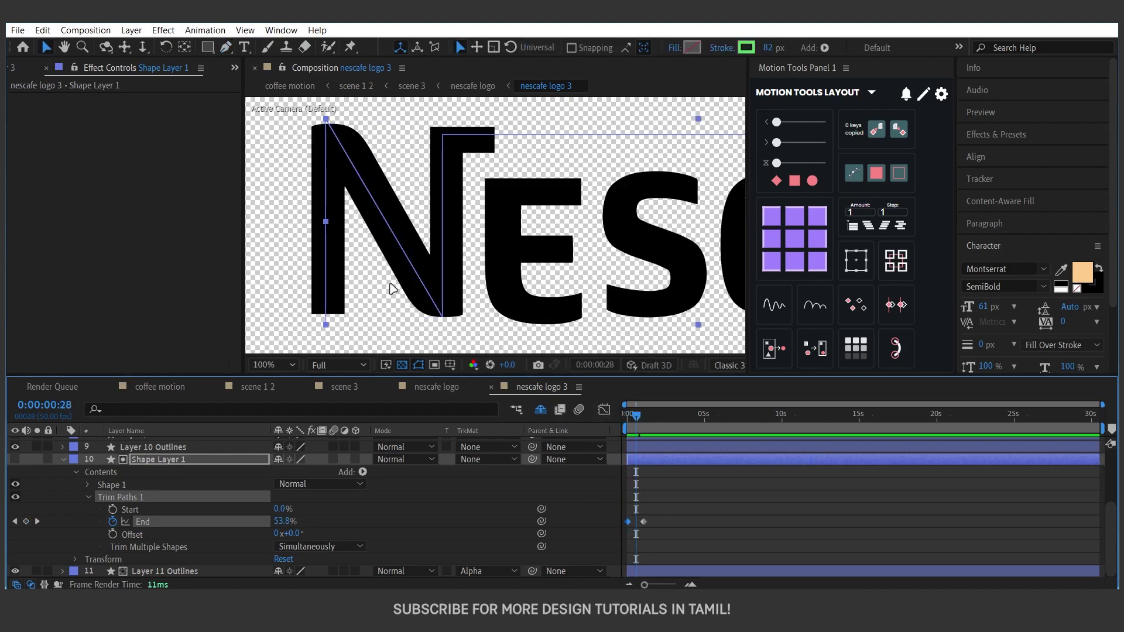
{"action": "mouse_move", "coordinate": [635, 418]}
{"action": "left_mouse_down"}
{"action": "mouse_move", "coordinate": [619, 418]}
{"action": "mouse_move", "coordinate": [632, 418]}
{"action": "left_mouse_up"}
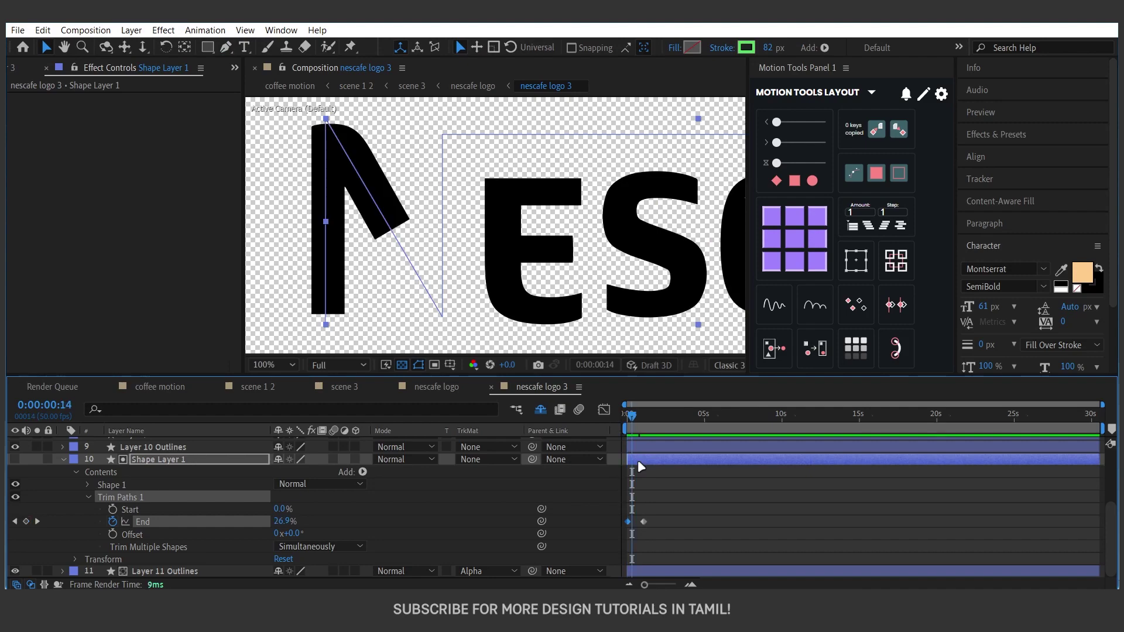
{"action": "key", "text": "Page_Up"}
{"action": "key", "text": "Page_Up"}
{"action": "key", "text": "Page_Up"}
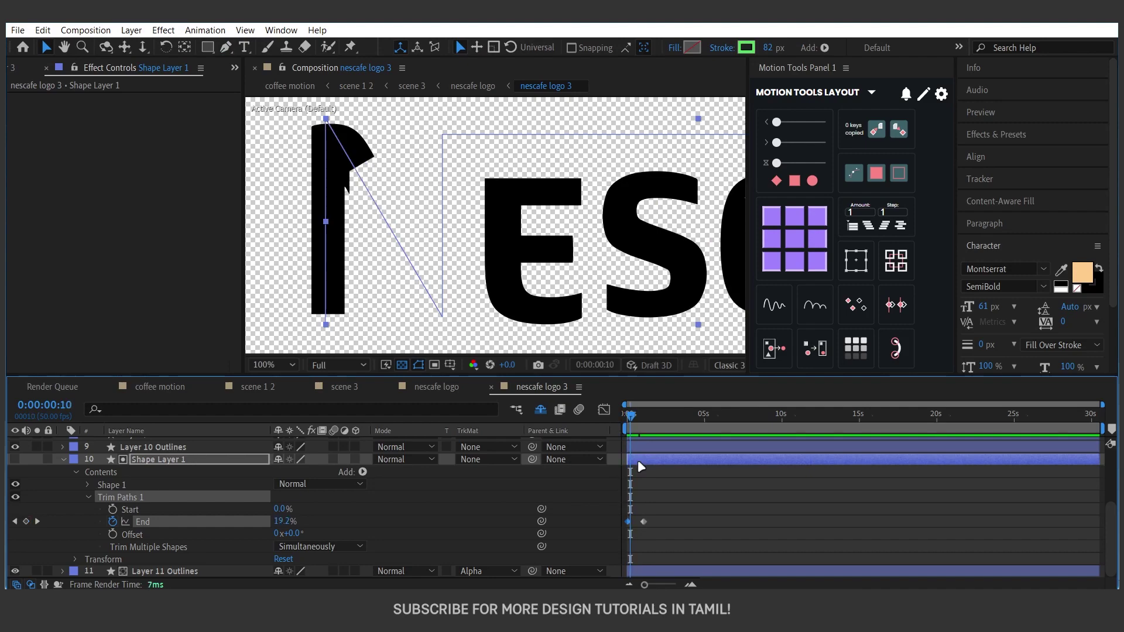
{"action": "key", "text": "Page_Up"}
{"action": "key", "text": "Page_Up"}
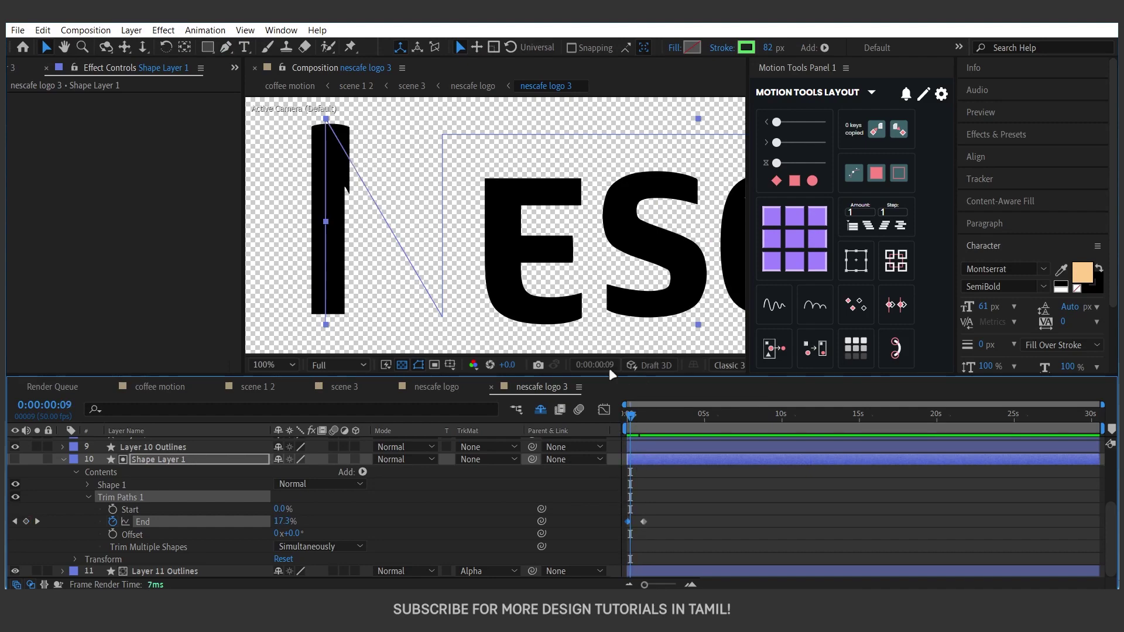
Step: Shift the path's vertical stroke onto the N and replay the draw-on to check it
{"action": "left_click", "coordinate": [226, 48]}
{"action": "left_click", "coordinate": [326, 120]}
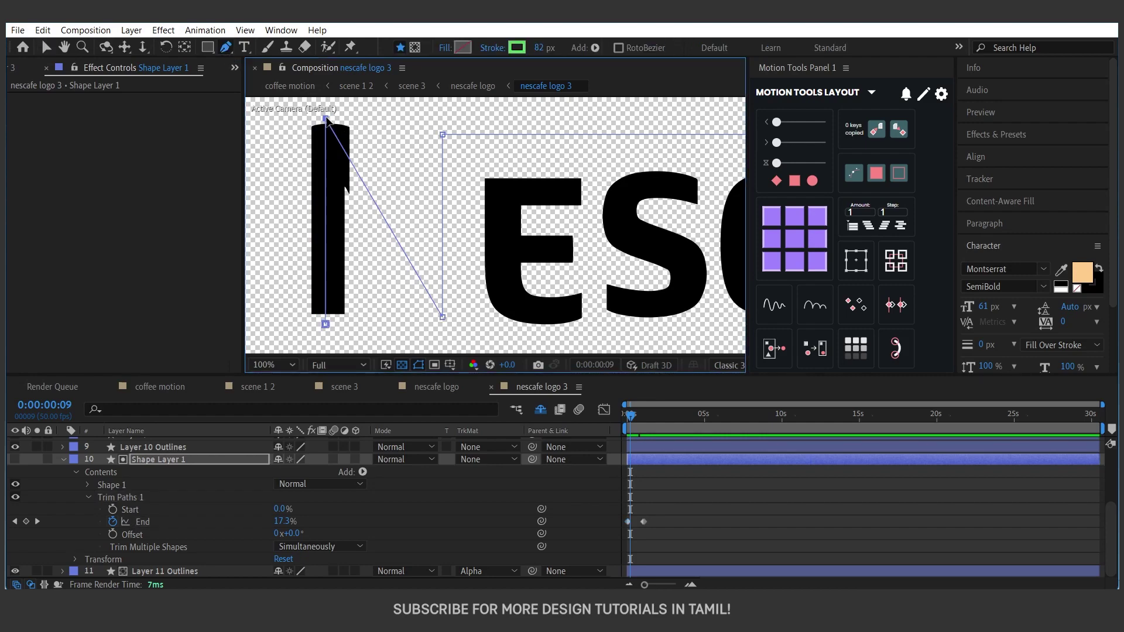
{"action": "left_click_drag", "start_coordinate": [326, 120], "coordinate": [323, 118]}
{"action": "key", "text": "ctrl+z"}
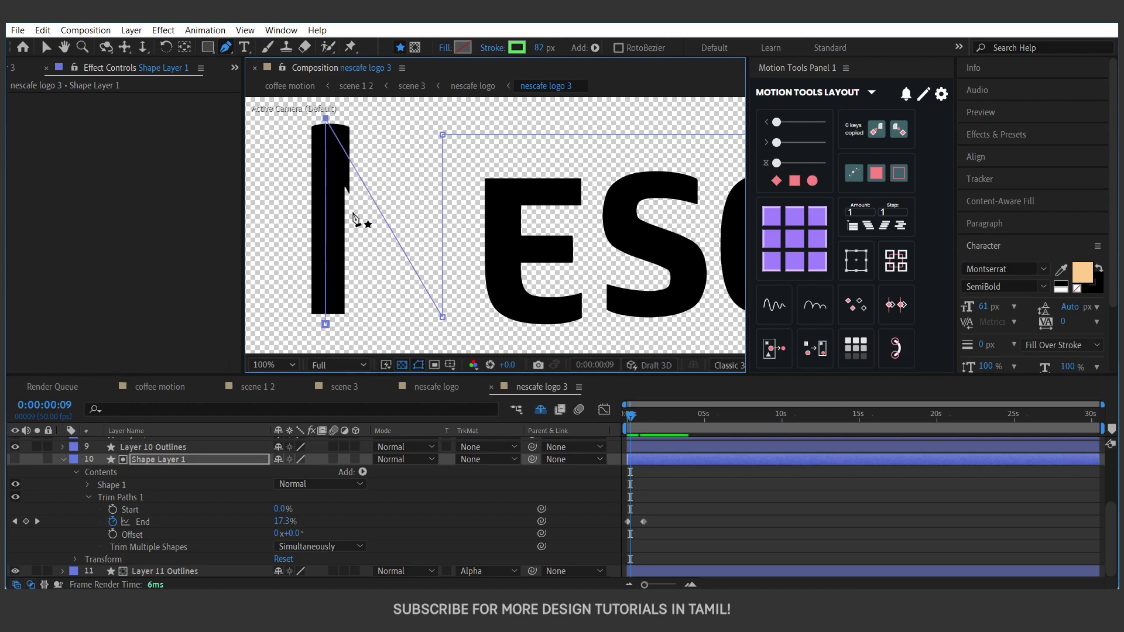
{"action": "left_click_drag", "start_coordinate": [326, 329], "coordinate": [321, 329]}
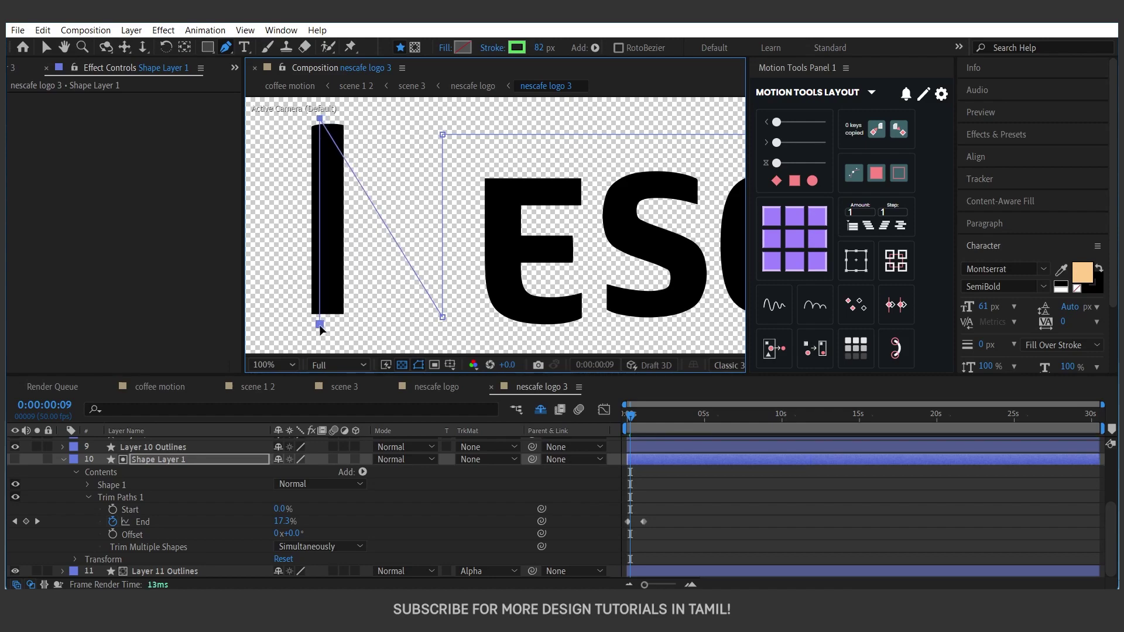
{"action": "left_click", "coordinate": [624, 418]}
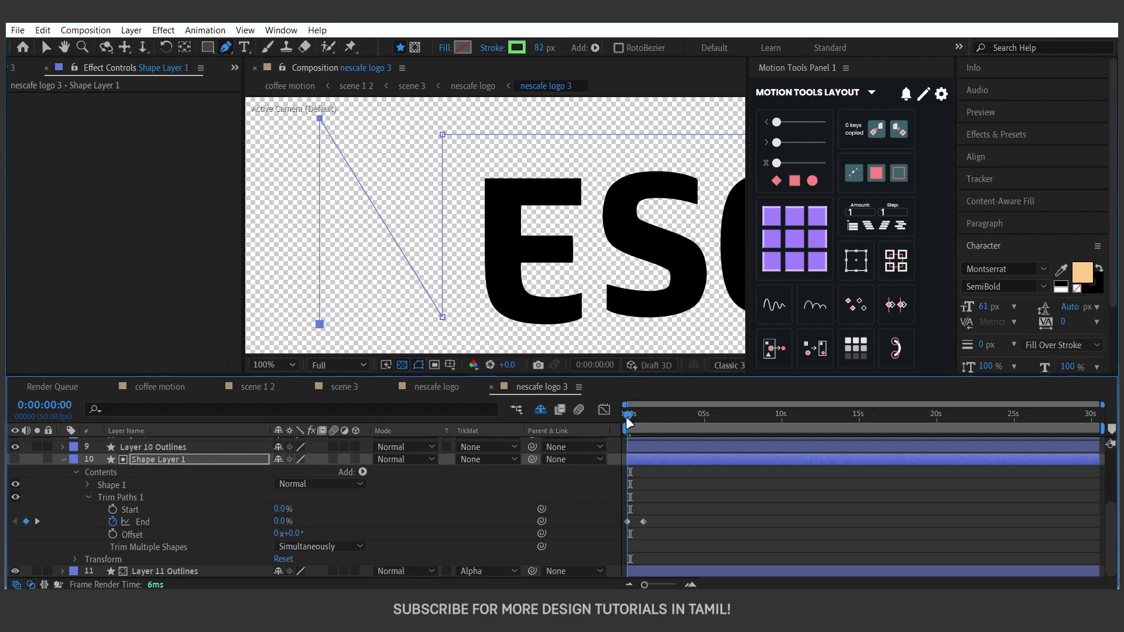
{"action": "key", "text": "space"}
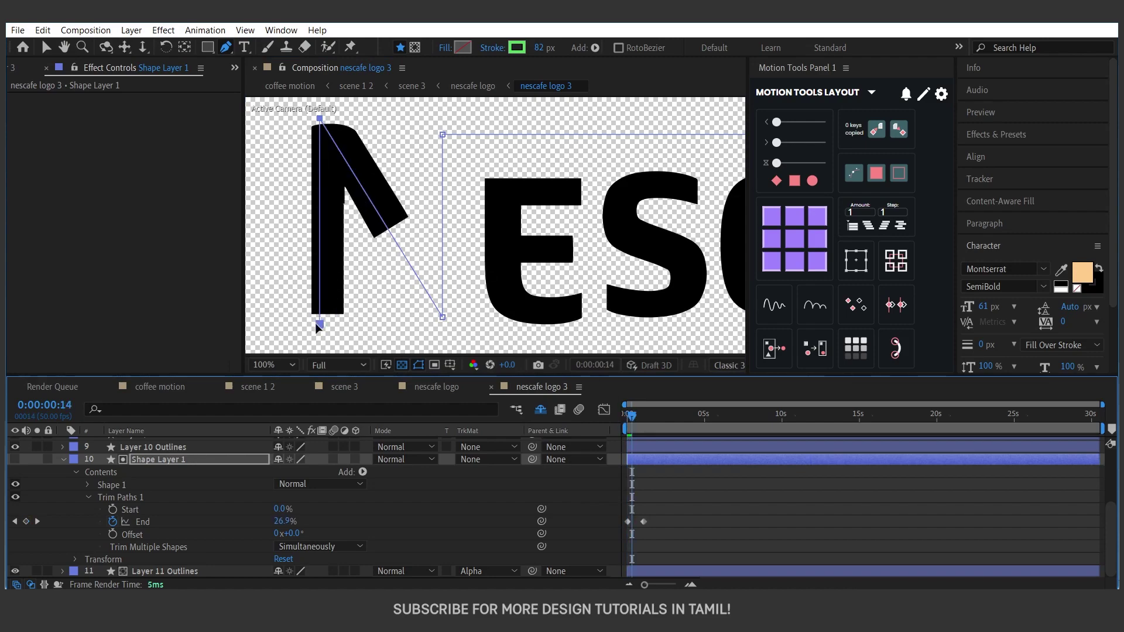
{"action": "left_click_drag", "start_coordinate": [320, 326], "coordinate": [322, 327]}
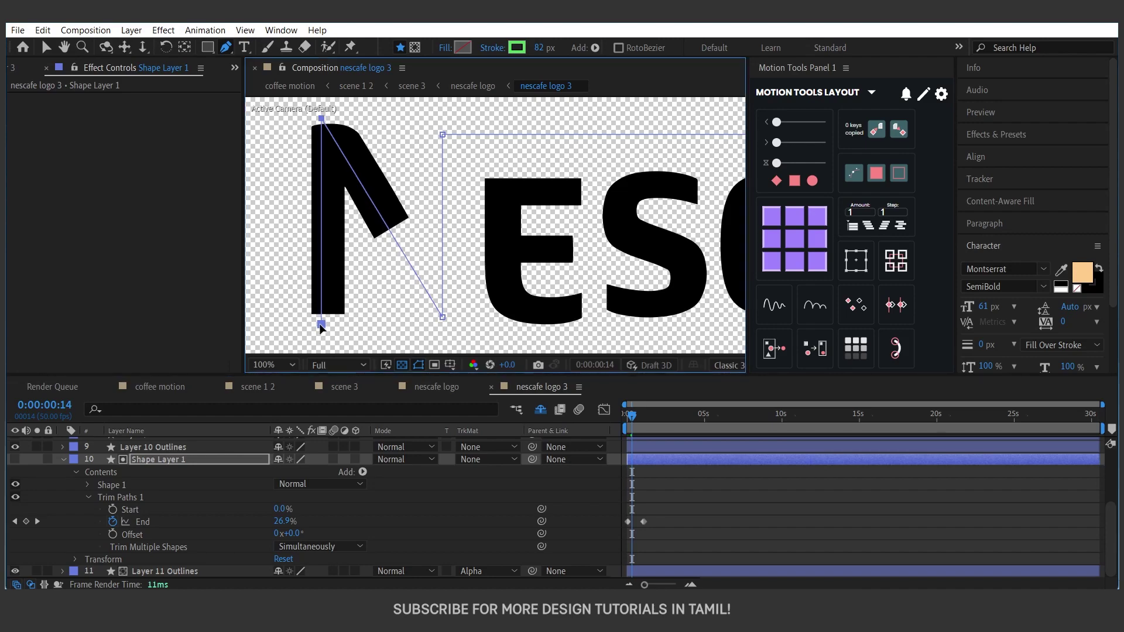
{"action": "left_click_drag", "start_coordinate": [628, 417], "coordinate": [633, 418]}
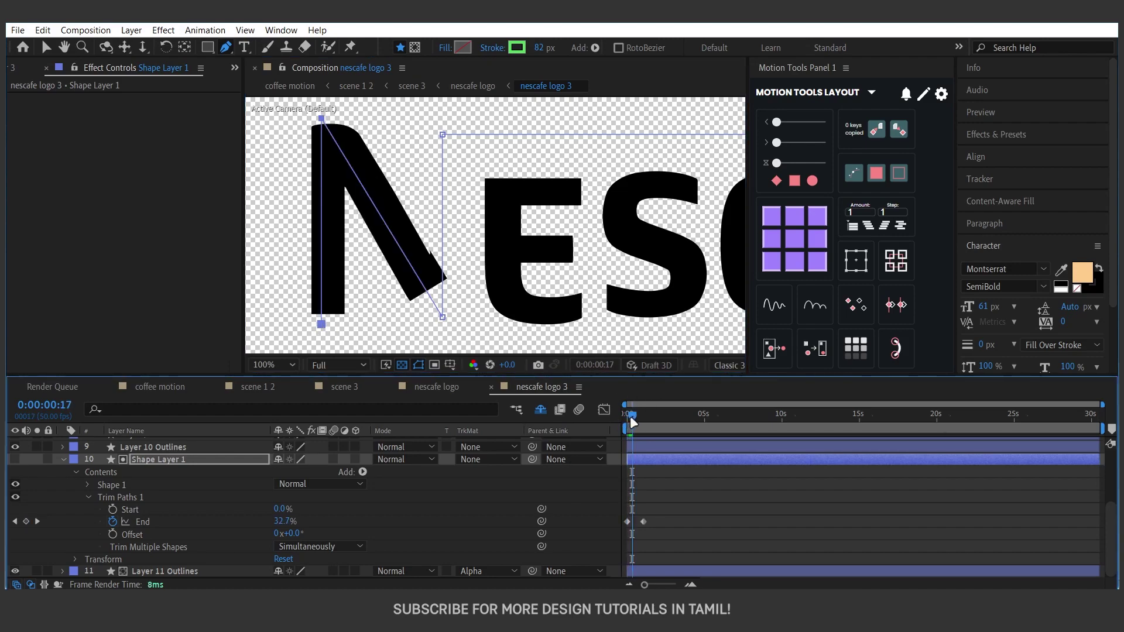
Step: Move the path's bottom-right point to smooth the N's diagonal and scrub to verify
{"action": "left_click", "coordinate": [443, 318]}
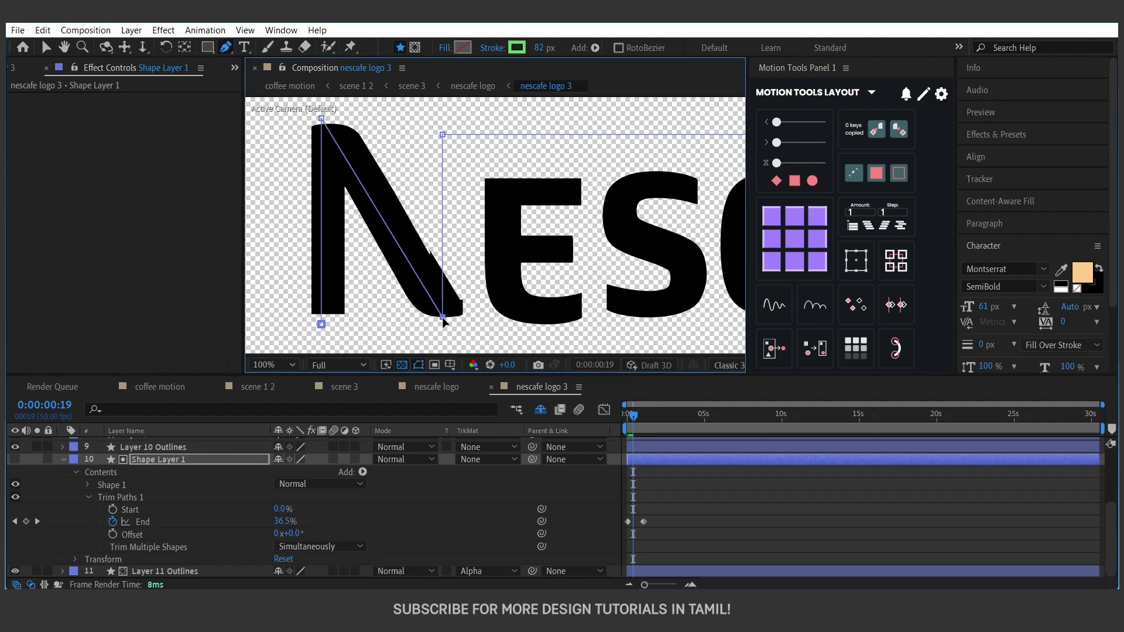
{"action": "left_click_drag", "start_coordinate": [443, 320], "coordinate": [447, 335]}
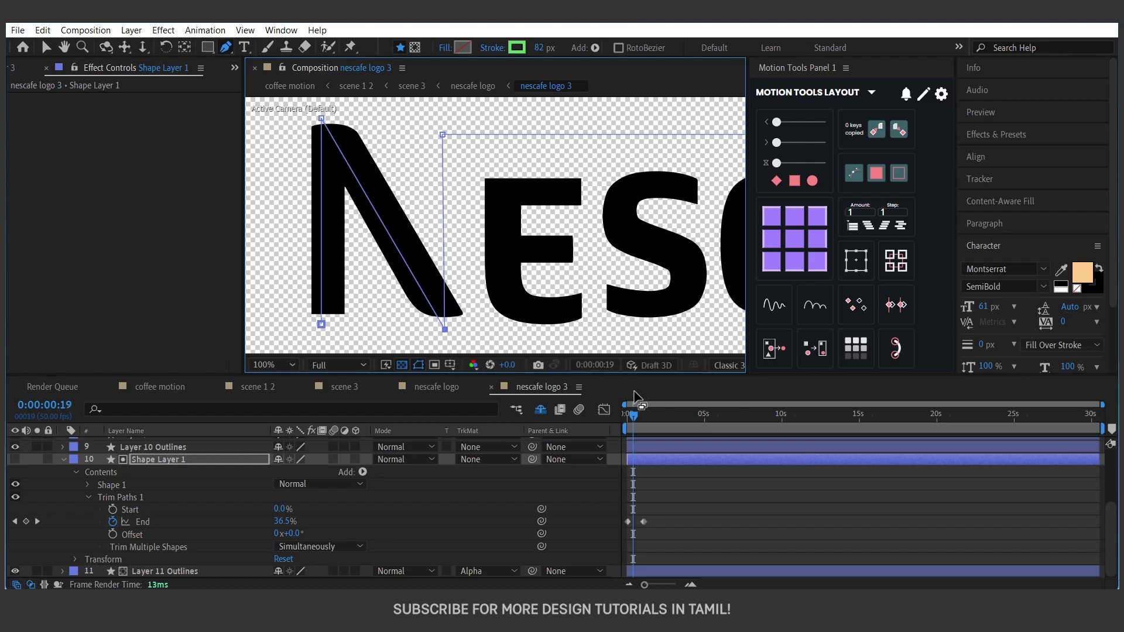
{"action": "left_click_drag", "start_coordinate": [635, 417], "coordinate": [637, 424]}
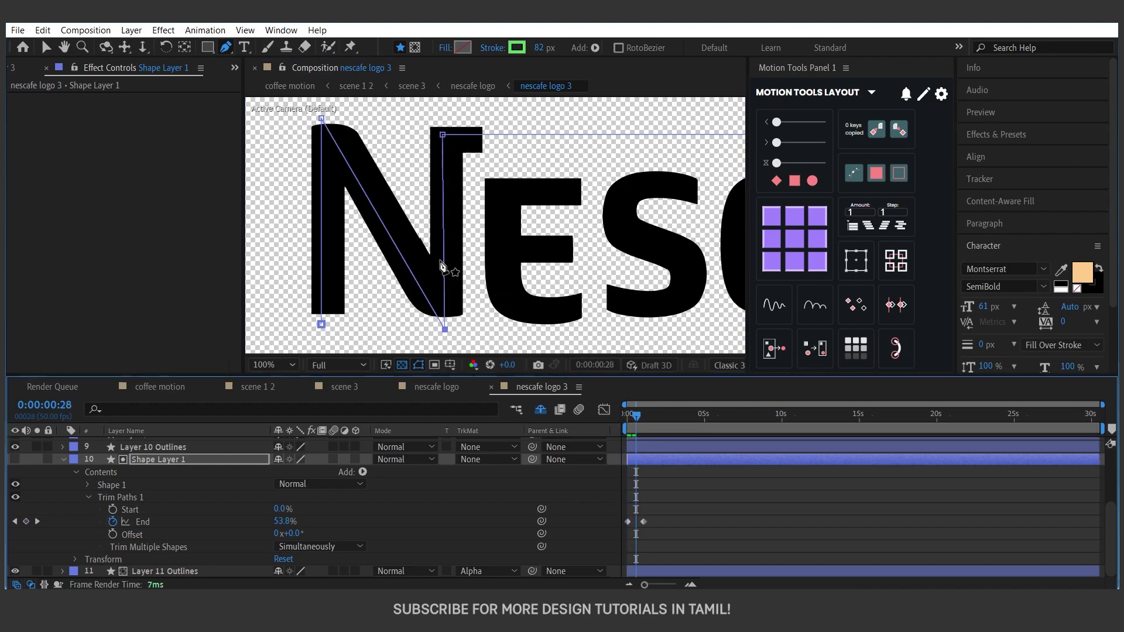
{"action": "mouse_move", "coordinate": [634, 418]}
{"action": "left_mouse_down"}
{"action": "mouse_move", "coordinate": [620, 421]}
{"action": "mouse_move", "coordinate": [645, 423]}
{"action": "left_mouse_up"}
Step: Center the logo, play the draw-on from frame one, and show the Trim Paths keyframes in the Graph Editor
{"action": "scroll", "coordinate": [466, 251], "scroll_direction": "down", "scroll_amount": 4}
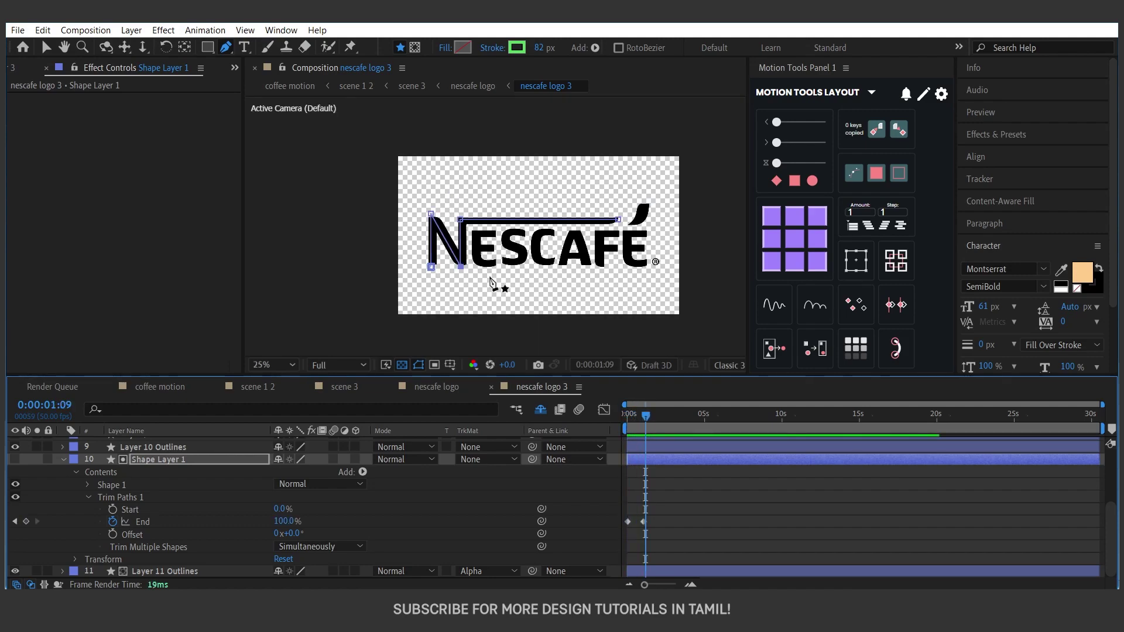
{"action": "scroll", "coordinate": [500, 282], "scroll_direction": "up", "scroll_amount": 2}
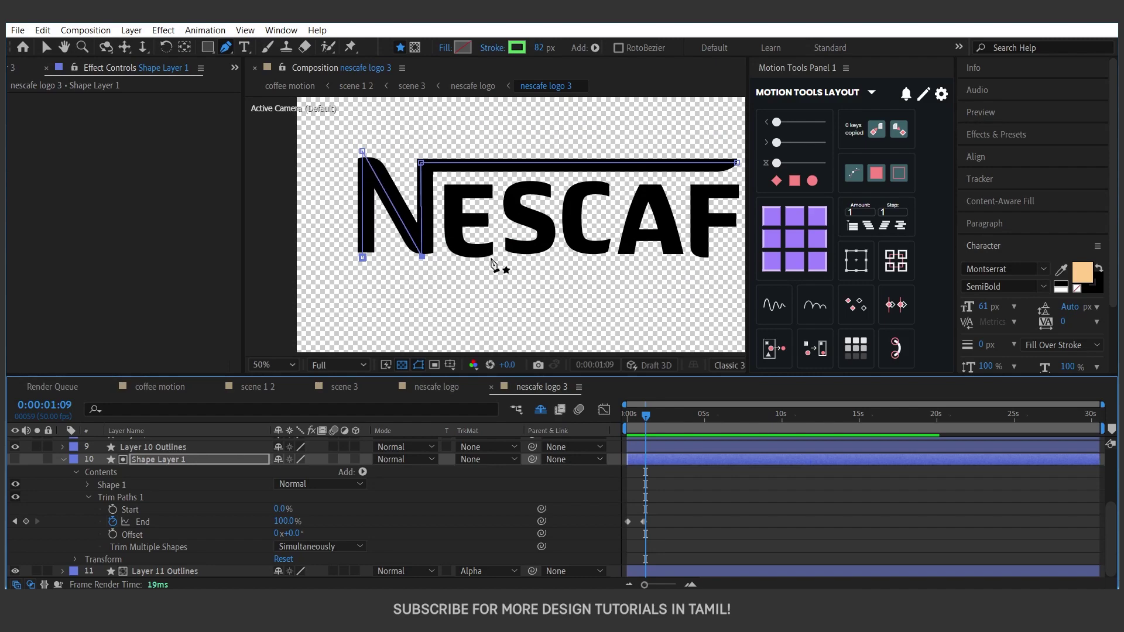
{"action": "left_click_drag", "start_coordinate": [505, 289], "coordinate": [477, 292]}
{"action": "key", "text": "Home"}
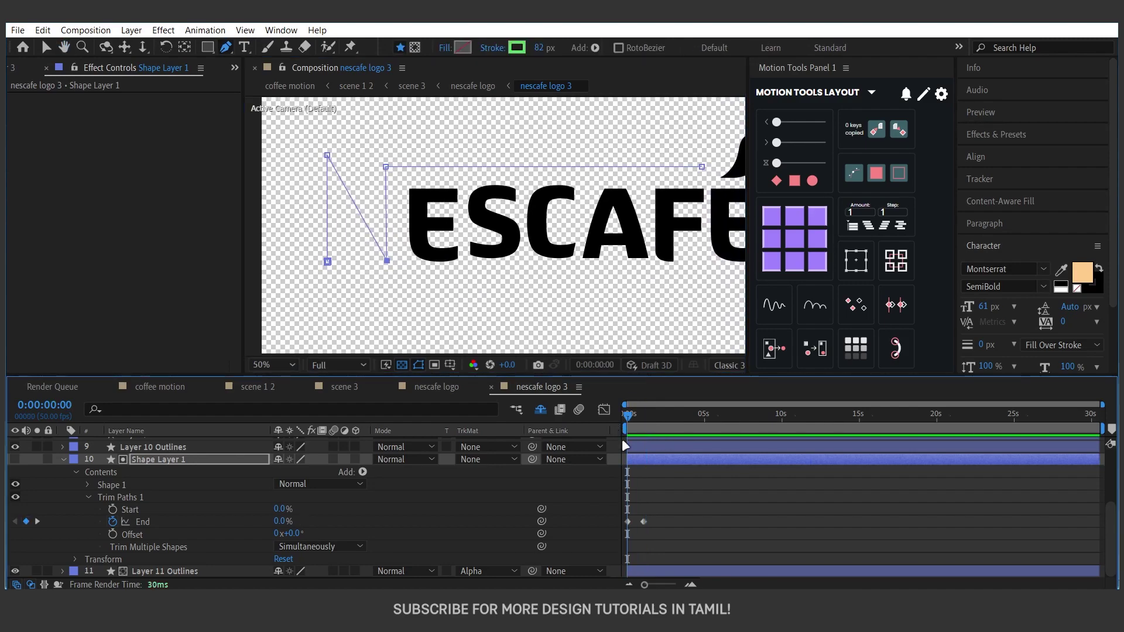
{"action": "key", "text": "space"}
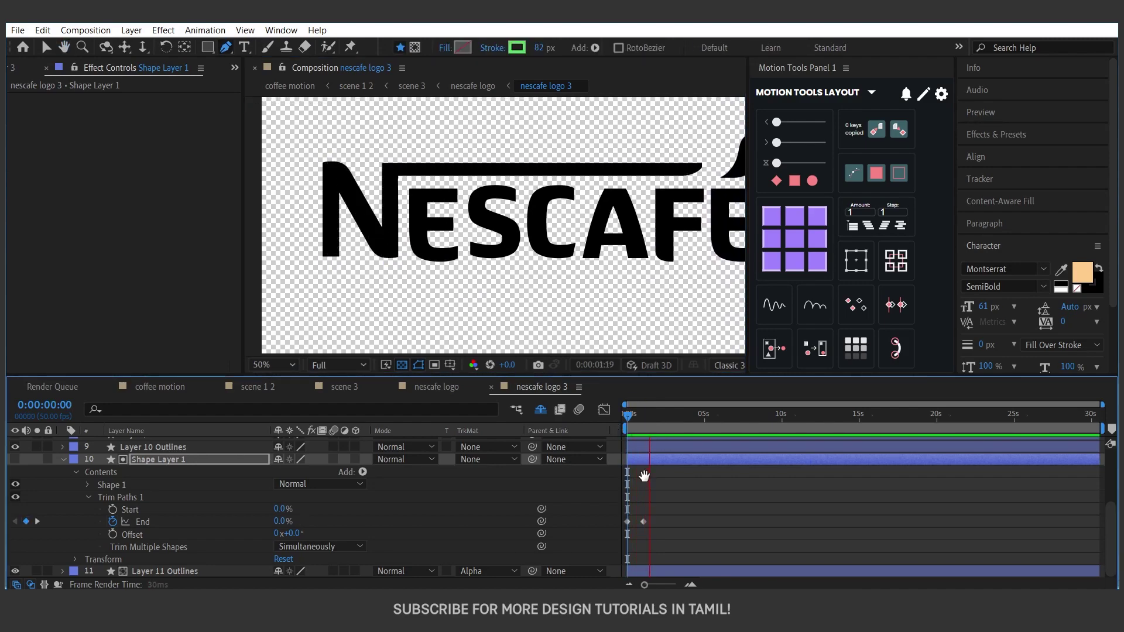
{"action": "key", "text": "space"}
{"action": "left_click_drag", "start_coordinate": [658, 511], "coordinate": [612, 535]}
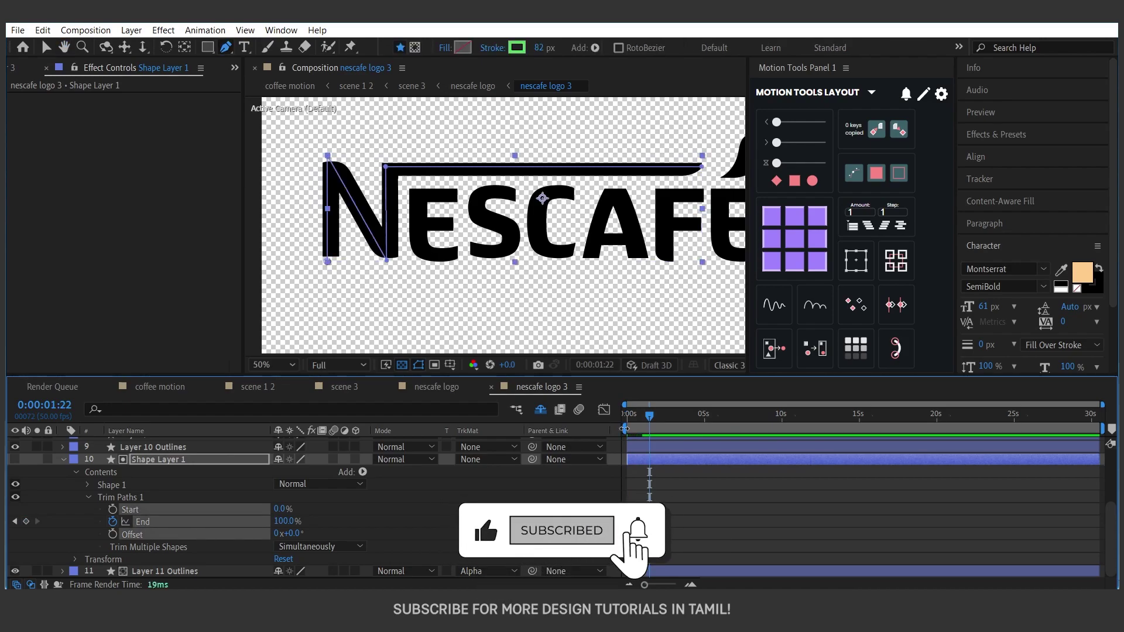
{"action": "left_click", "coordinate": [604, 409]}
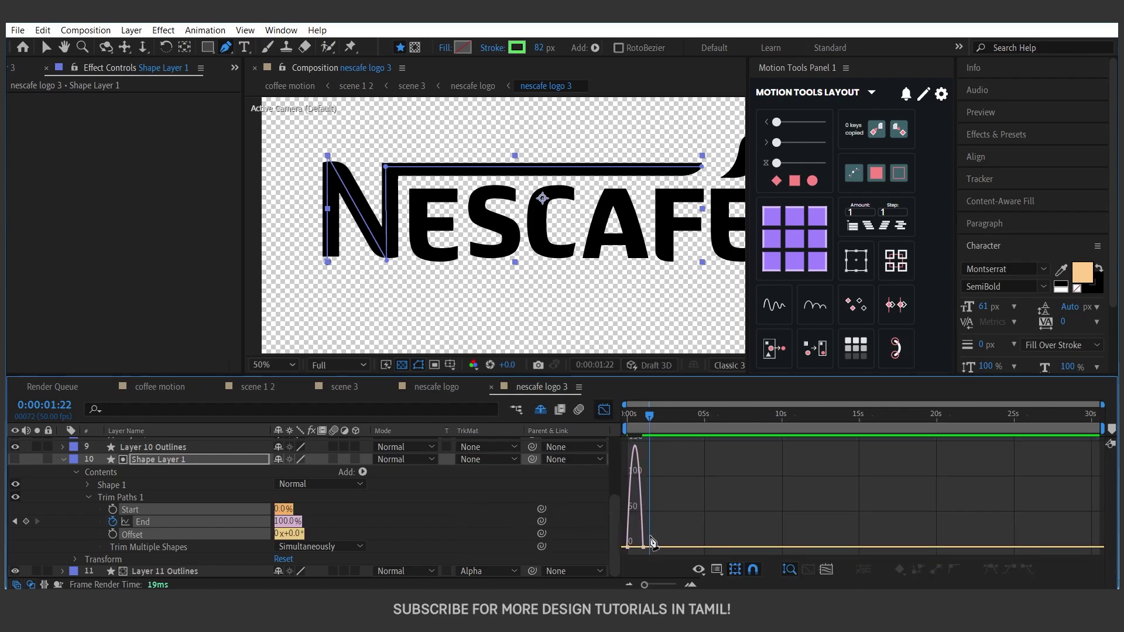
Step: Drag both End keyframes' influence handles out for a strong ease, then preview the draw-on
{"action": "left_click_drag", "start_coordinate": [709, 583], "coordinate": [691, 583]}
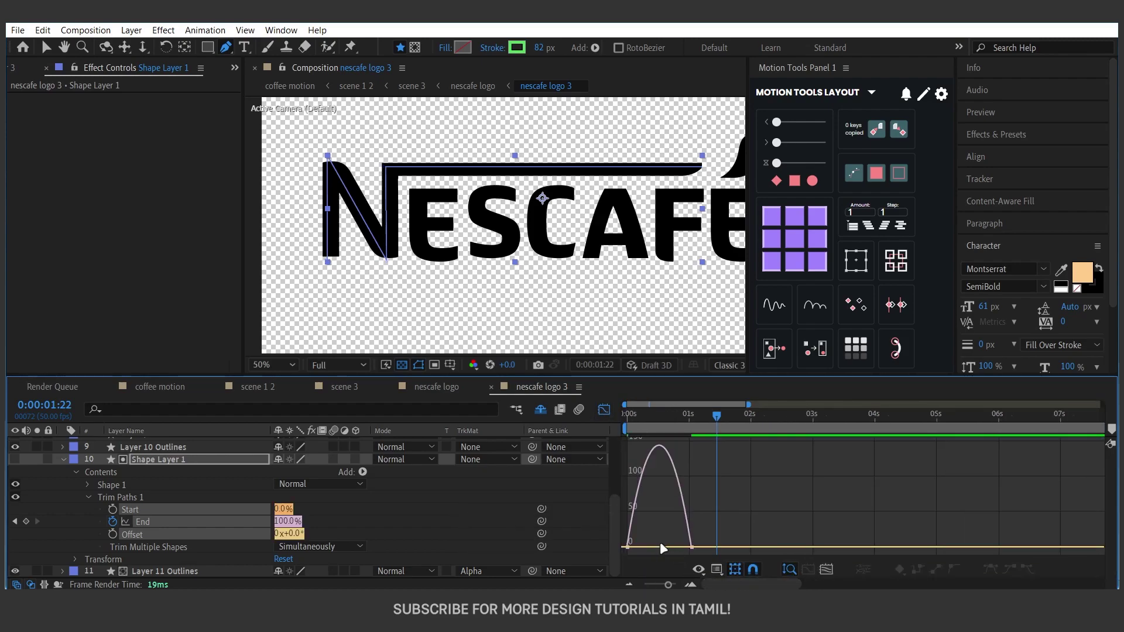
{"action": "key", "text": "v"}
{"action": "left_click_drag", "start_coordinate": [616, 558], "coordinate": [673, 551]}
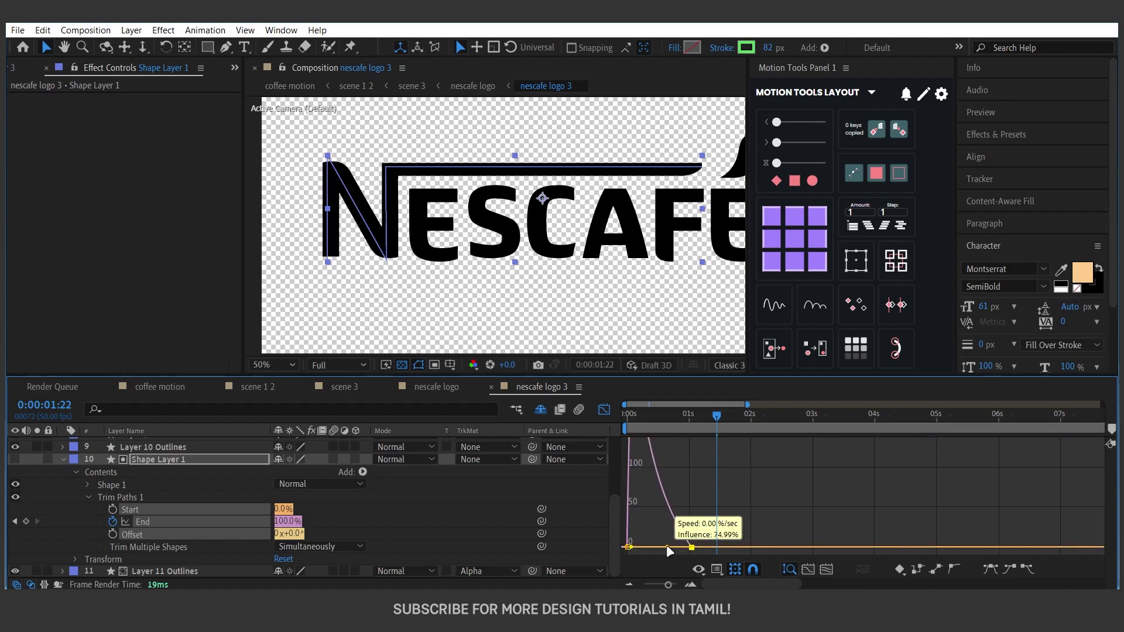
{"action": "left_click_drag", "start_coordinate": [672, 551], "coordinate": [677, 548]}
{"action": "key", "text": "j"}
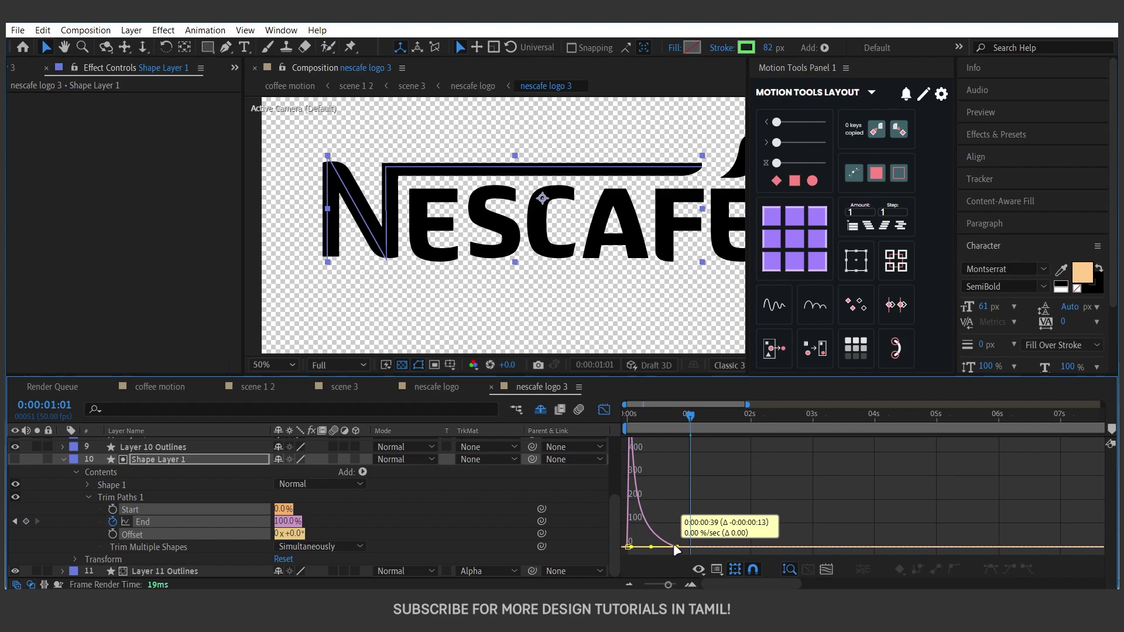
{"action": "left_click_drag", "start_coordinate": [676, 549], "coordinate": [637, 547]}
{"action": "key", "text": "space"}
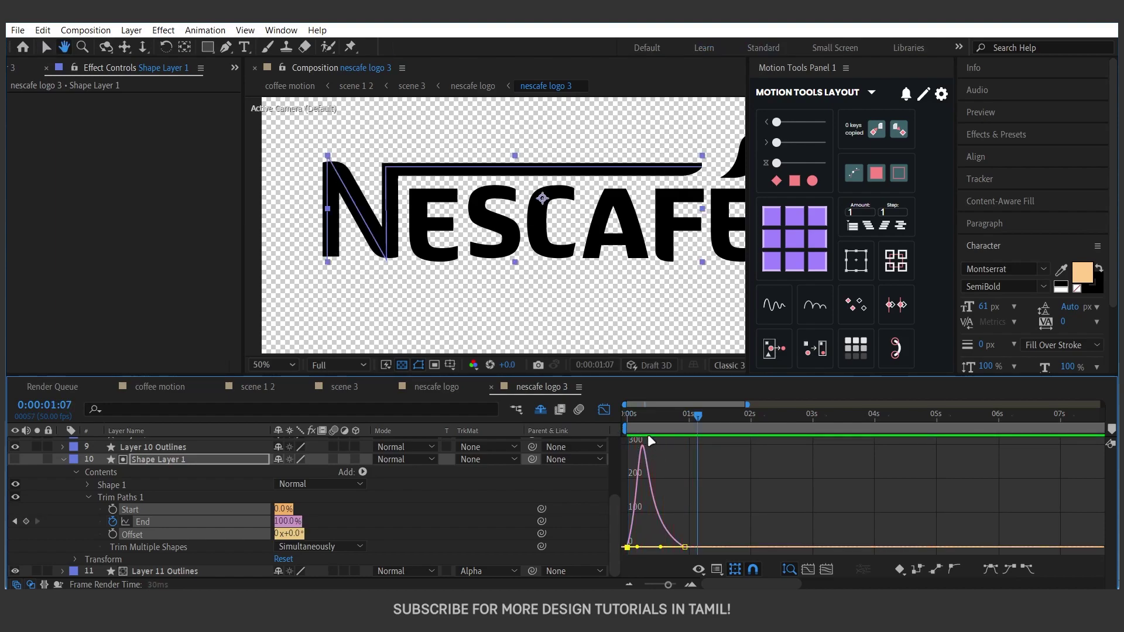
Step: Return to the keyframe timeline, stop playback, and inspect Shape Layer 1's path against the whole logo
{"action": "left_click", "coordinate": [605, 410]}
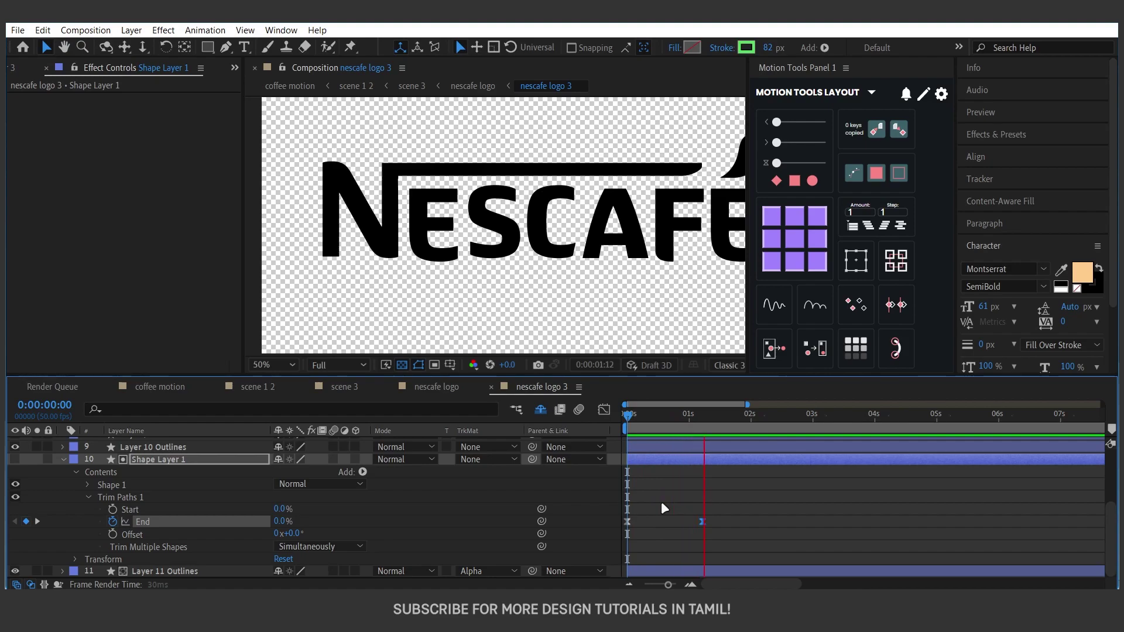
{"action": "key", "text": "space"}
{"action": "left_click", "coordinate": [731, 414]}
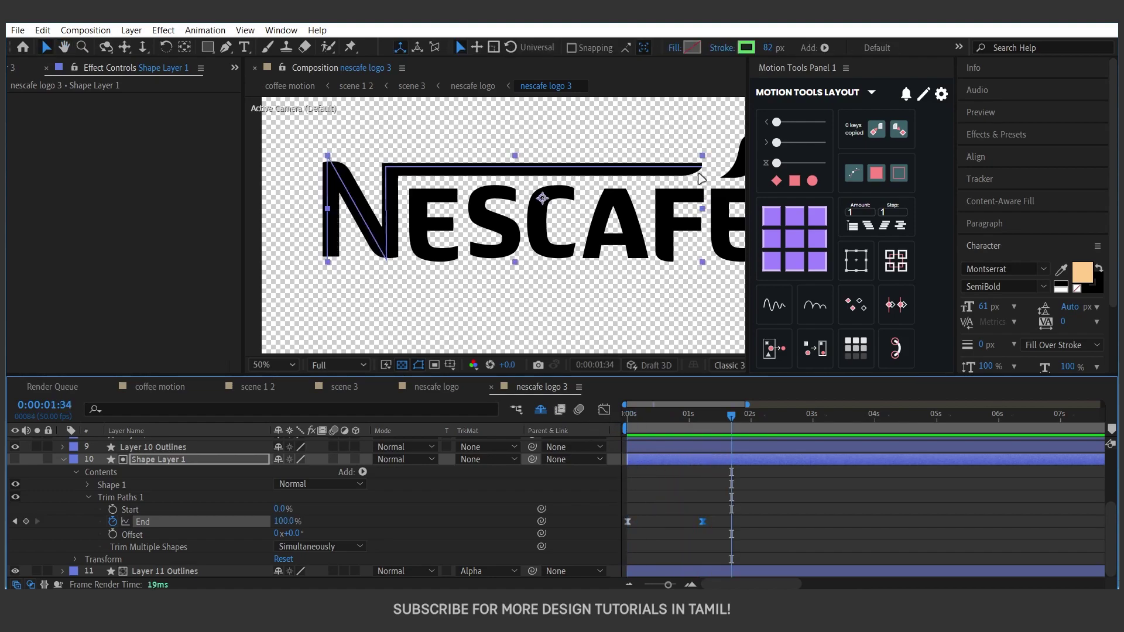
{"action": "left_click", "coordinate": [192, 459]}
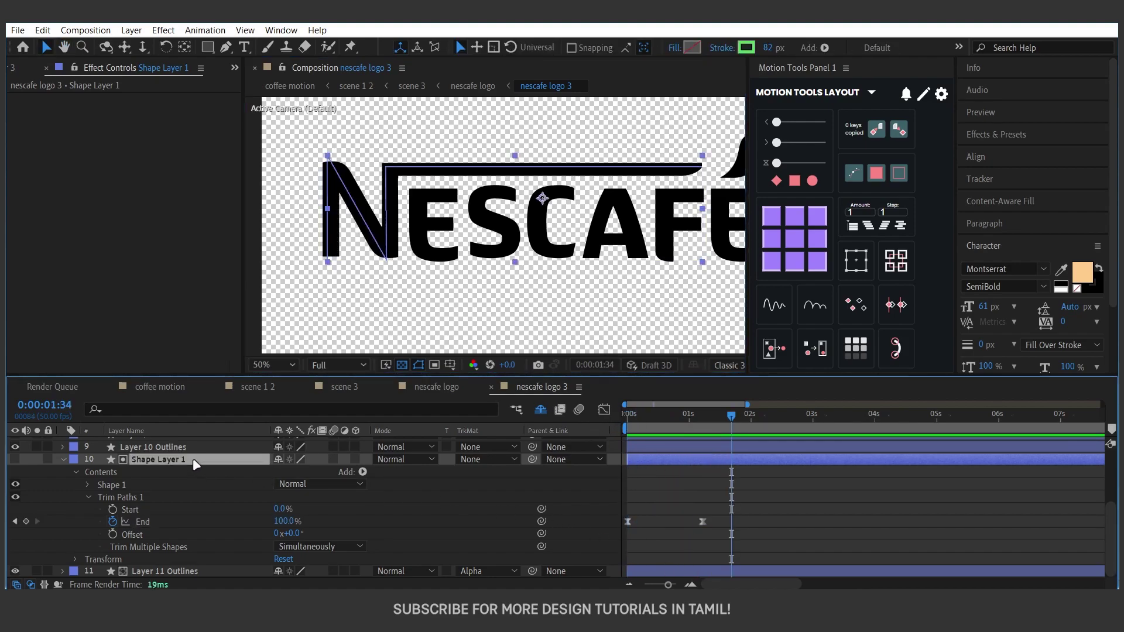
{"action": "left_click", "coordinate": [225, 47]}
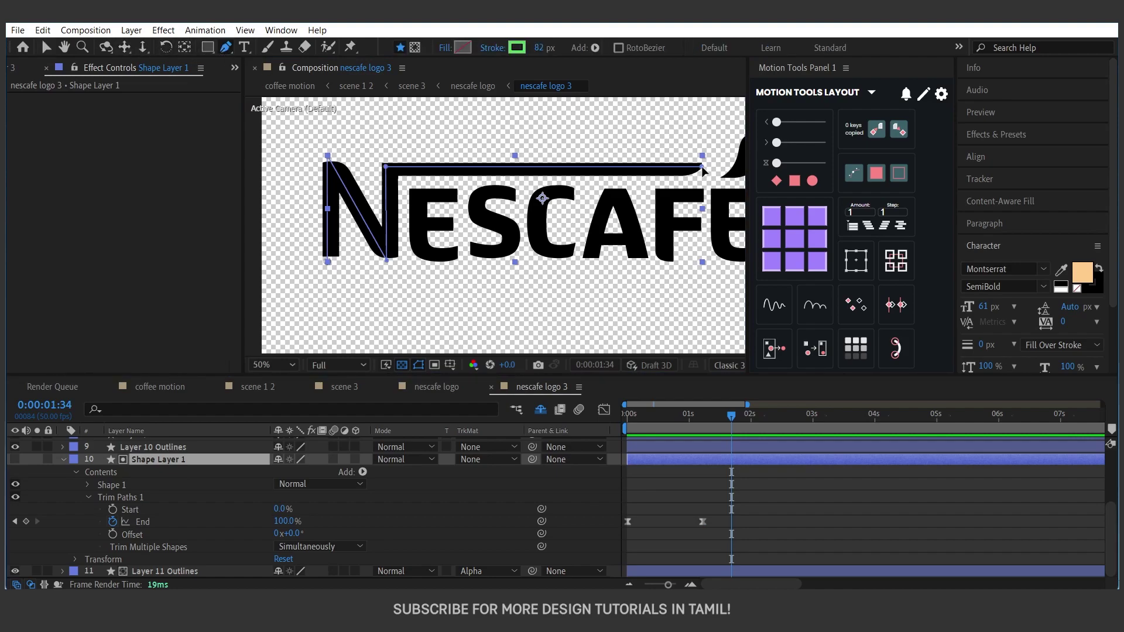
{"action": "left_click", "coordinate": [703, 168]}
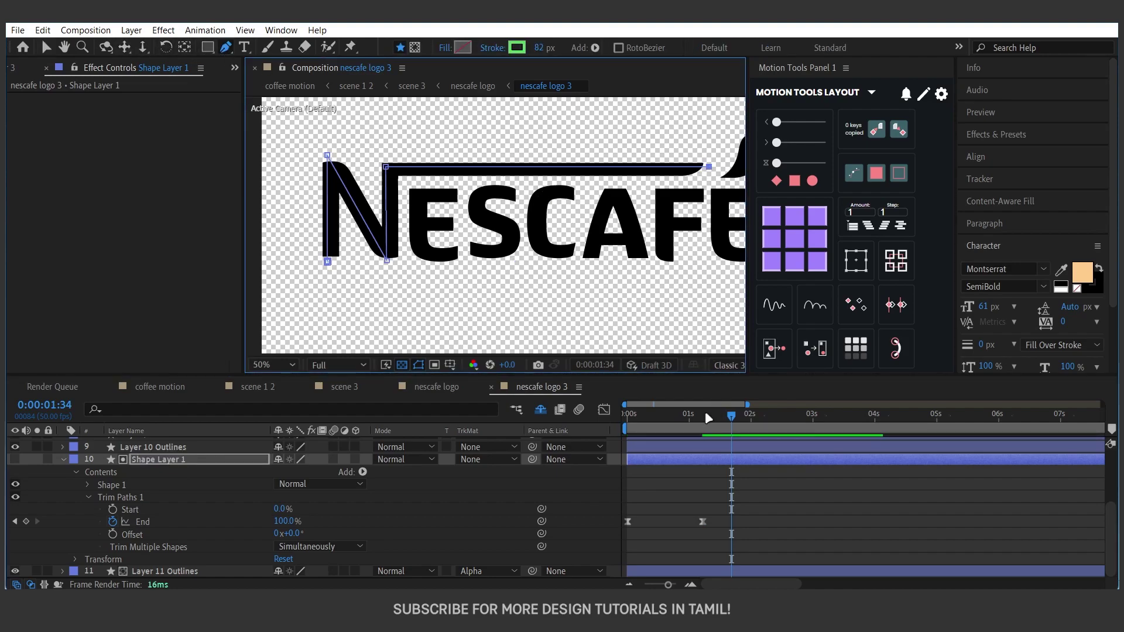
{"action": "left_click_drag", "start_coordinate": [705, 412], "coordinate": [695, 417]}
{"action": "left_click_drag", "start_coordinate": [680, 327], "coordinate": [538, 319]}
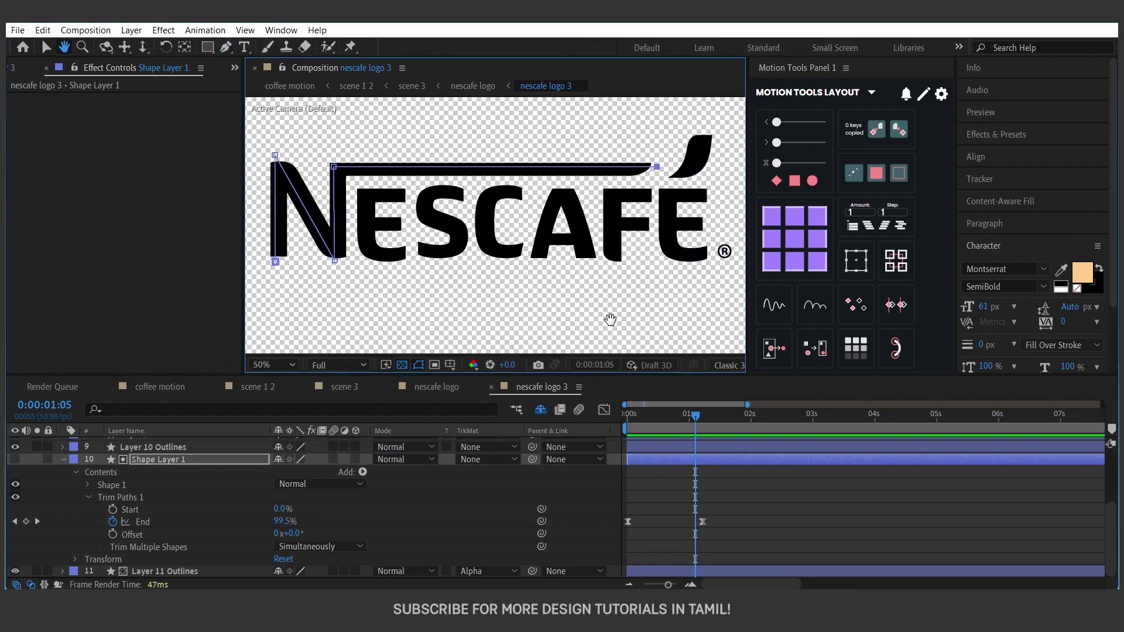
{"action": "mouse_move", "coordinate": [694, 417]}
{"action": "left_mouse_down"}
{"action": "mouse_move", "coordinate": [667, 419]}
{"action": "mouse_move", "coordinate": [693, 420]}
{"action": "left_mouse_up"}
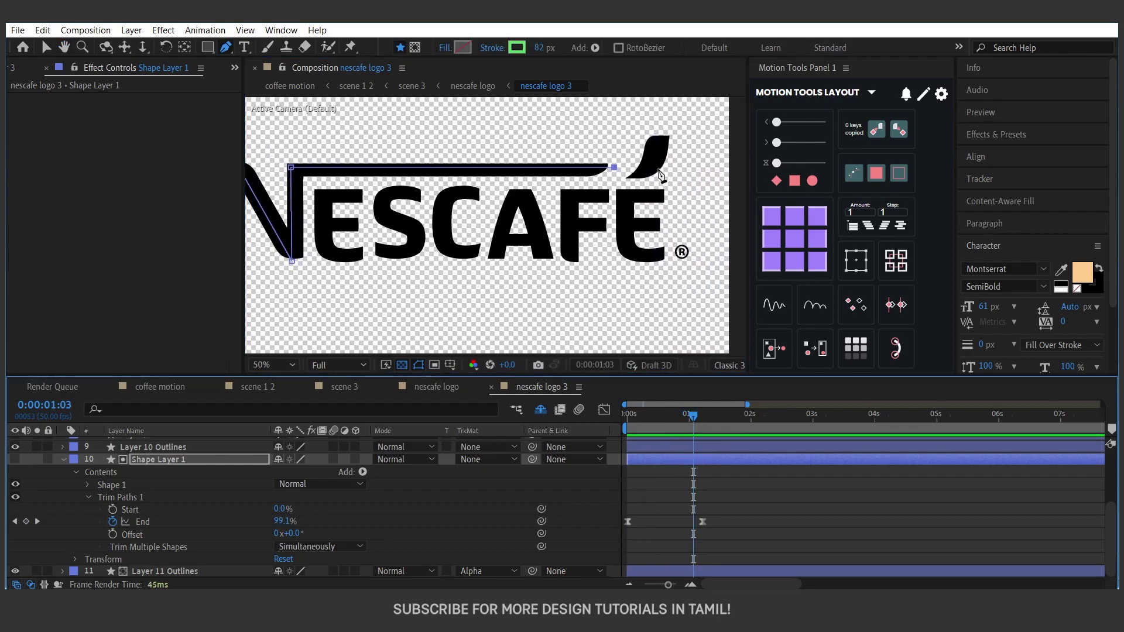
Step: Select Layer 4 Outlines, the É accent mark, in the comp and switch to the Pen tool
{"action": "key", "text": "c"}
{"action": "key", "text": "v"}
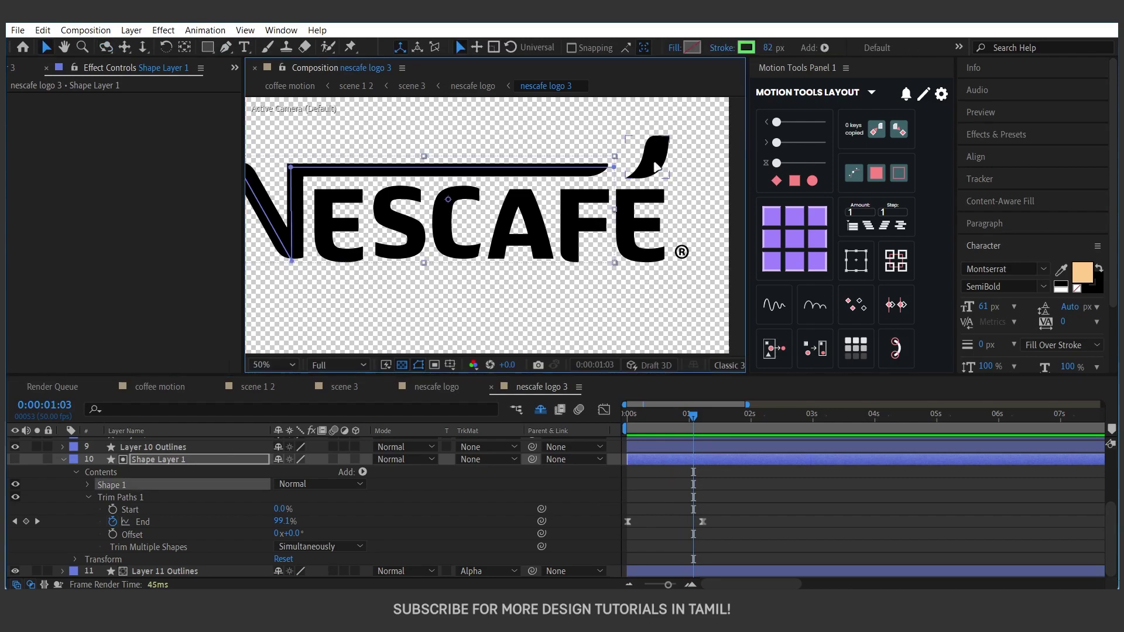
{"action": "left_click", "coordinate": [659, 171]}
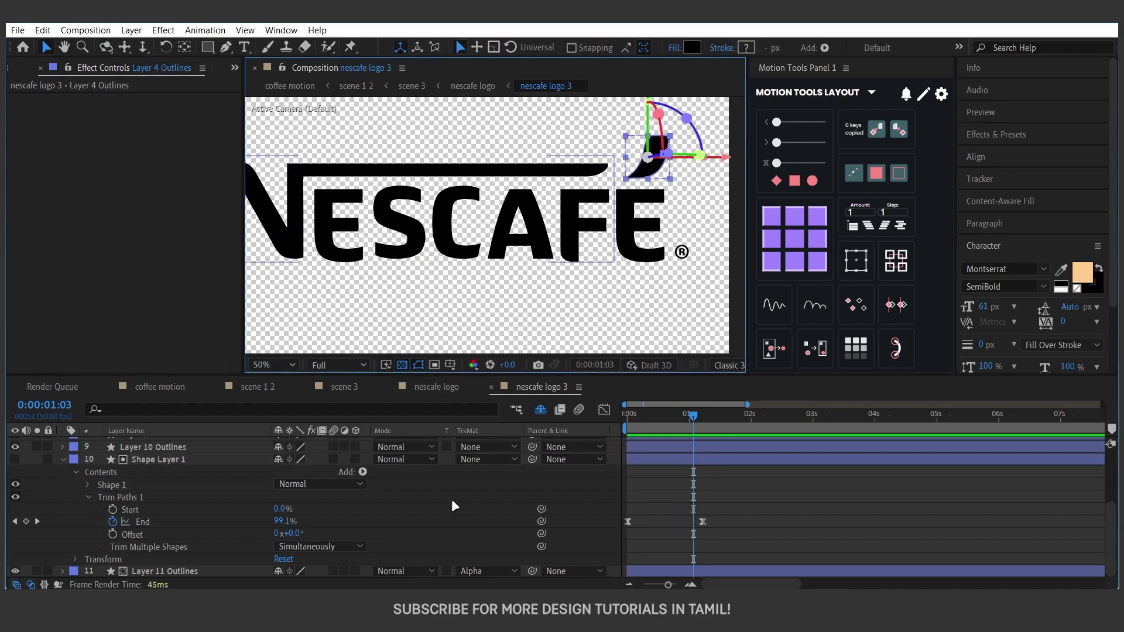
{"action": "scroll", "coordinate": [452, 499], "scroll_direction": "up", "scroll_amount": 5}
{"action": "left_click", "coordinate": [356, 467]}
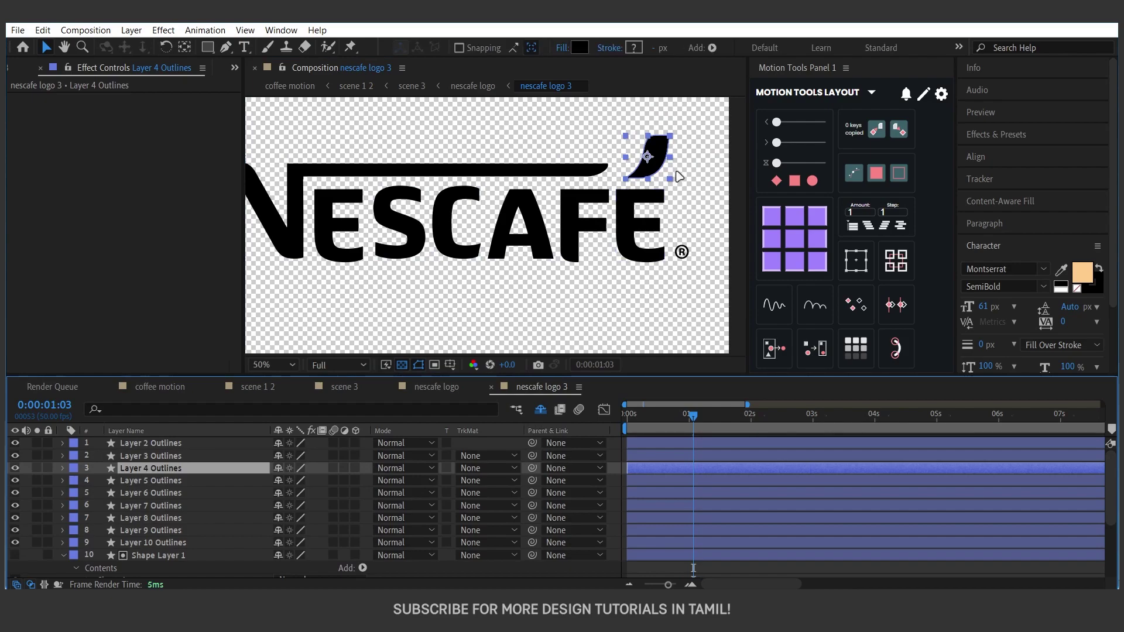
{"action": "left_click", "coordinate": [226, 48]}
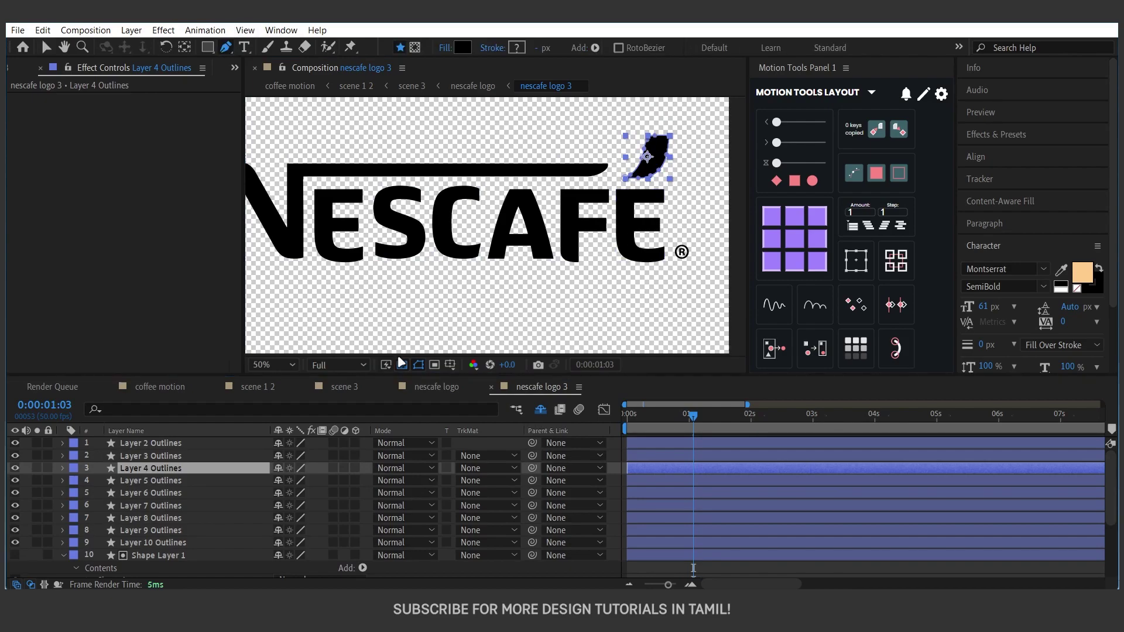
{"action": "left_click", "coordinate": [185, 554]}
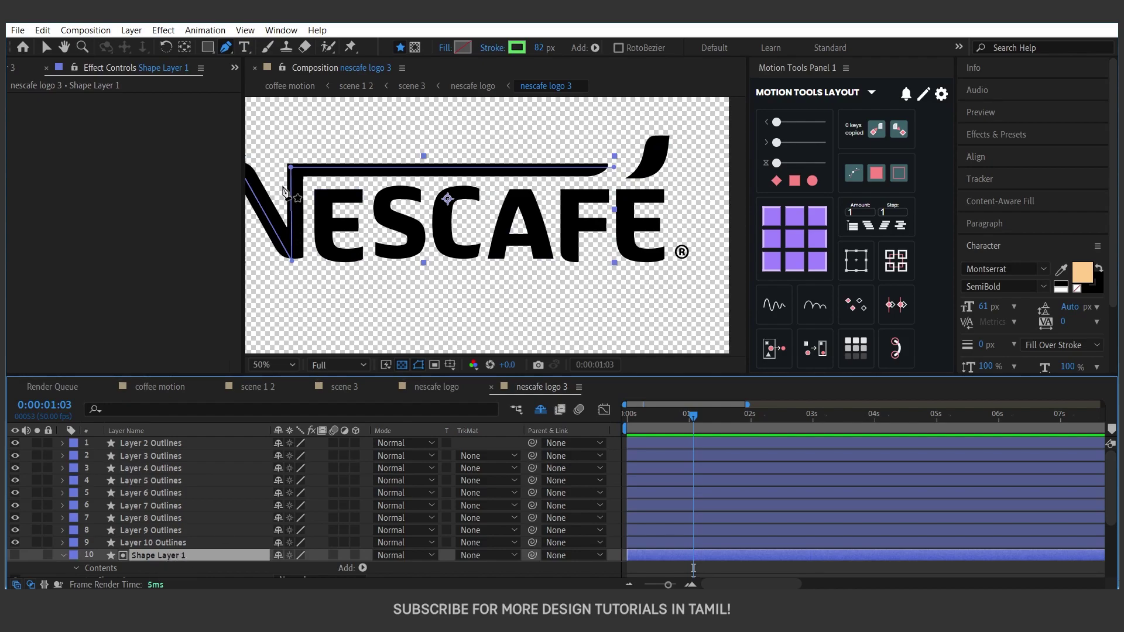
{"action": "left_click", "coordinate": [154, 457]}
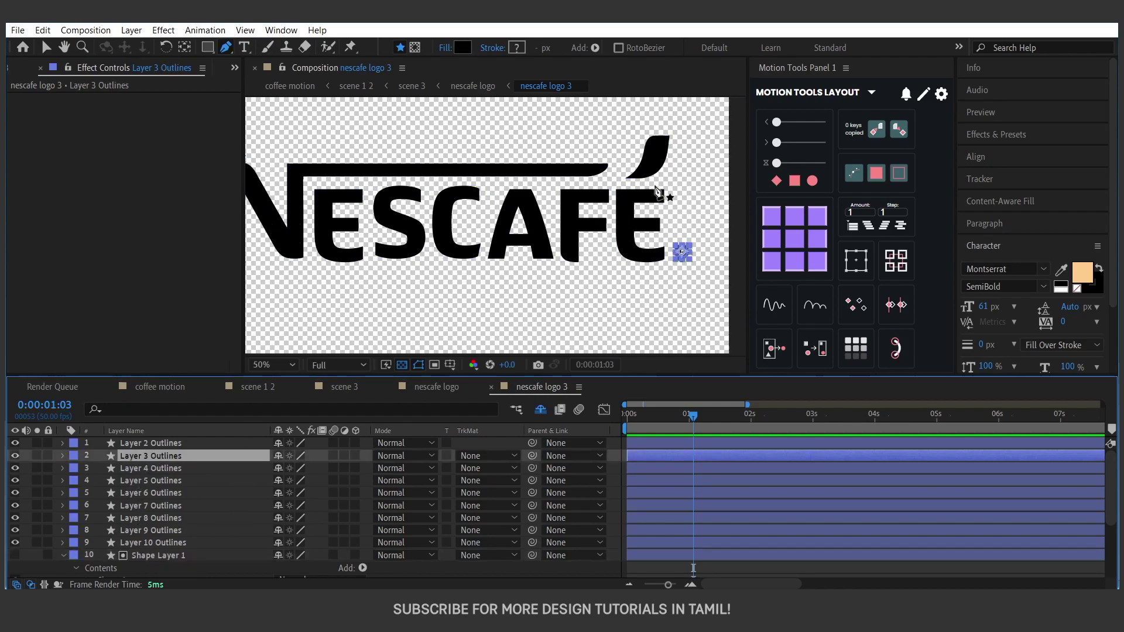
{"action": "key", "text": "v"}
{"action": "left_click", "coordinate": [657, 169]}
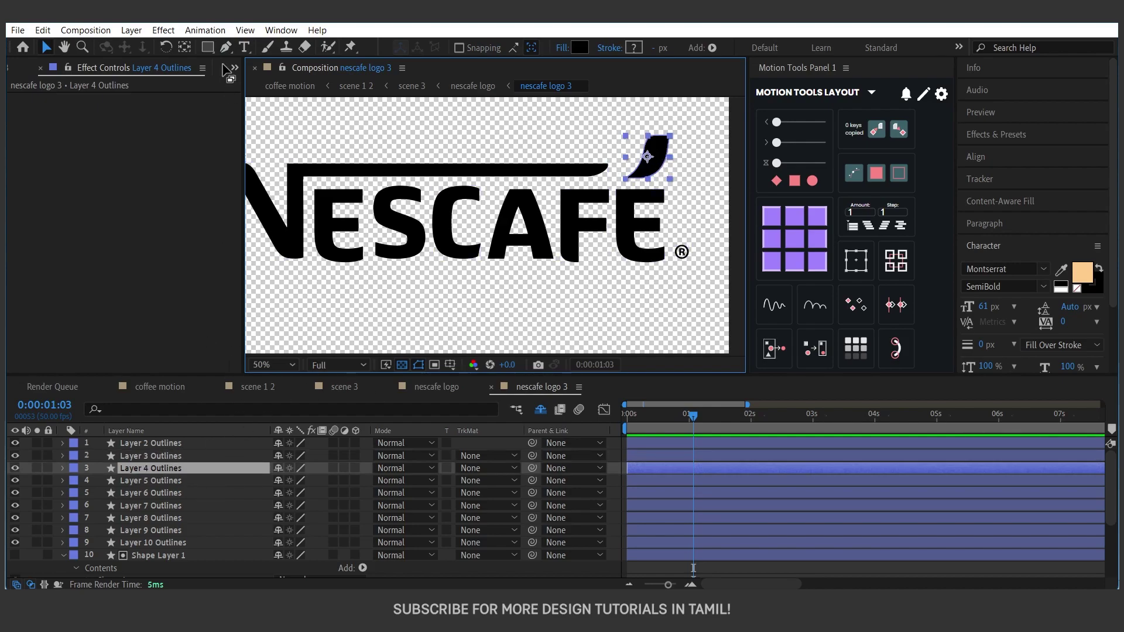
{"action": "left_click", "coordinate": [225, 46]}
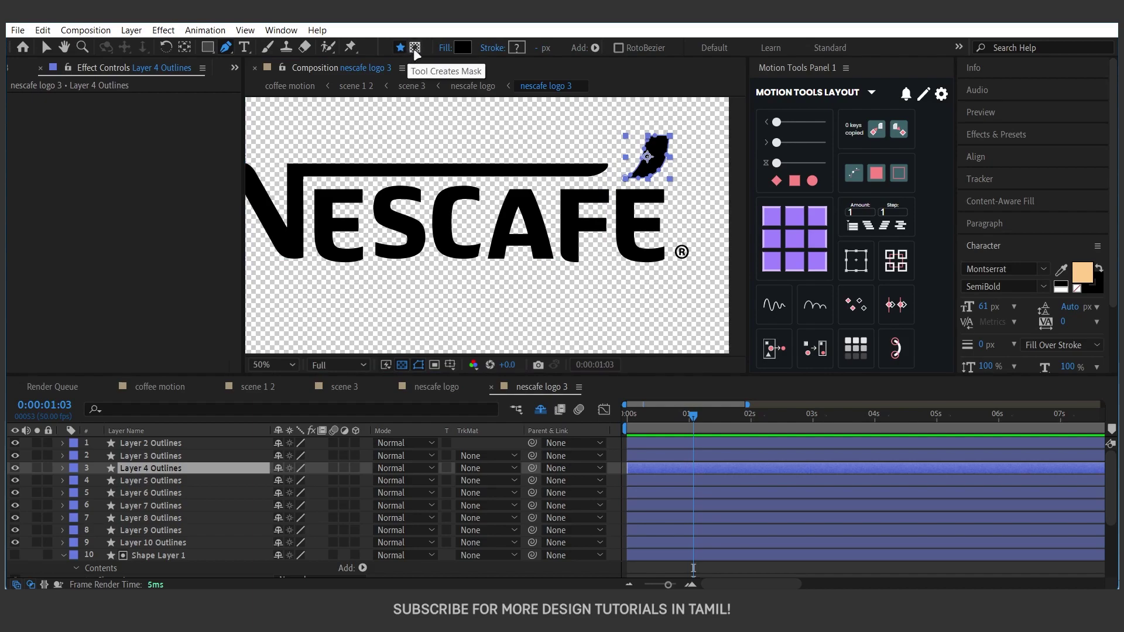
Step: With Tool Creates Mask on, draw Mask 1 from the accent's base up to its tip
{"action": "left_click", "coordinate": [415, 47]}
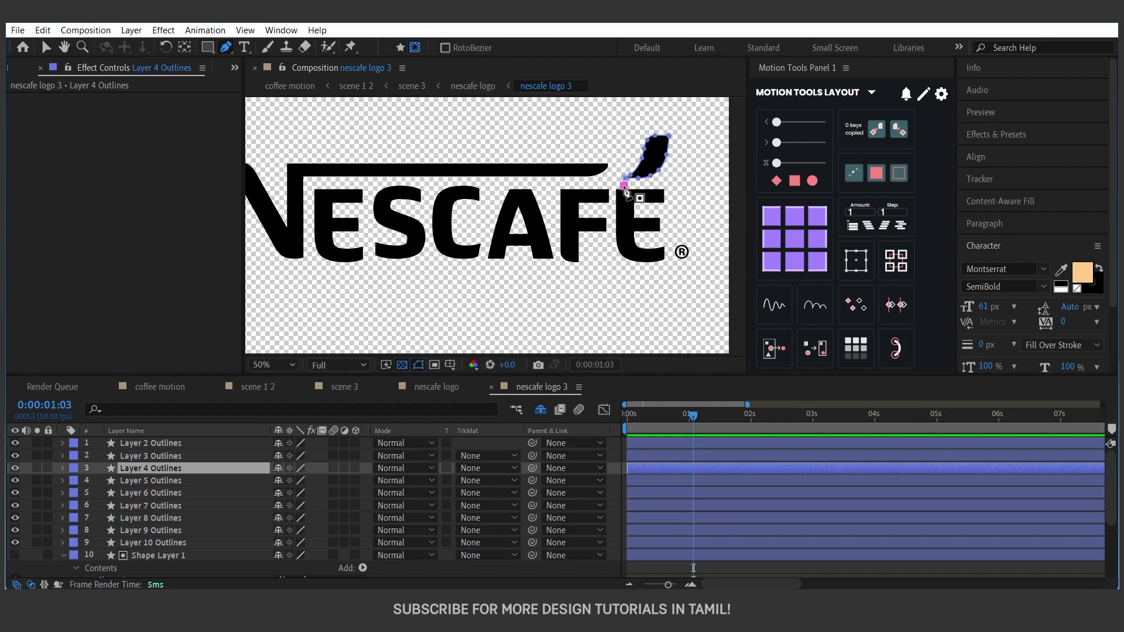
{"action": "left_click", "coordinate": [624, 190]}
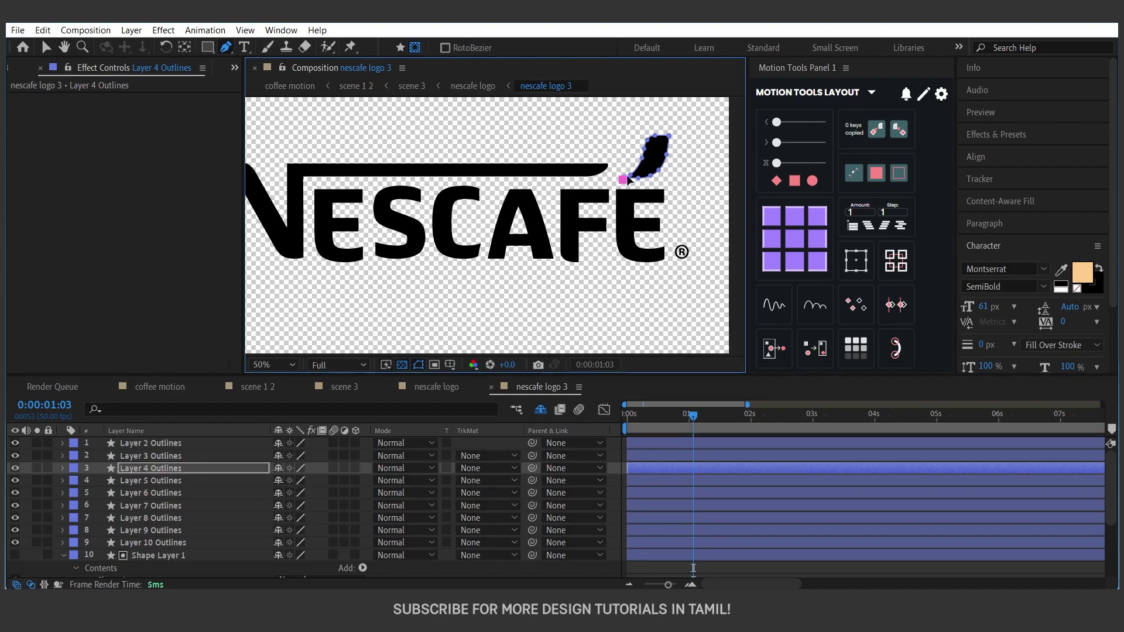
{"action": "left_click_drag", "start_coordinate": [652, 160], "coordinate": [693, 126]}
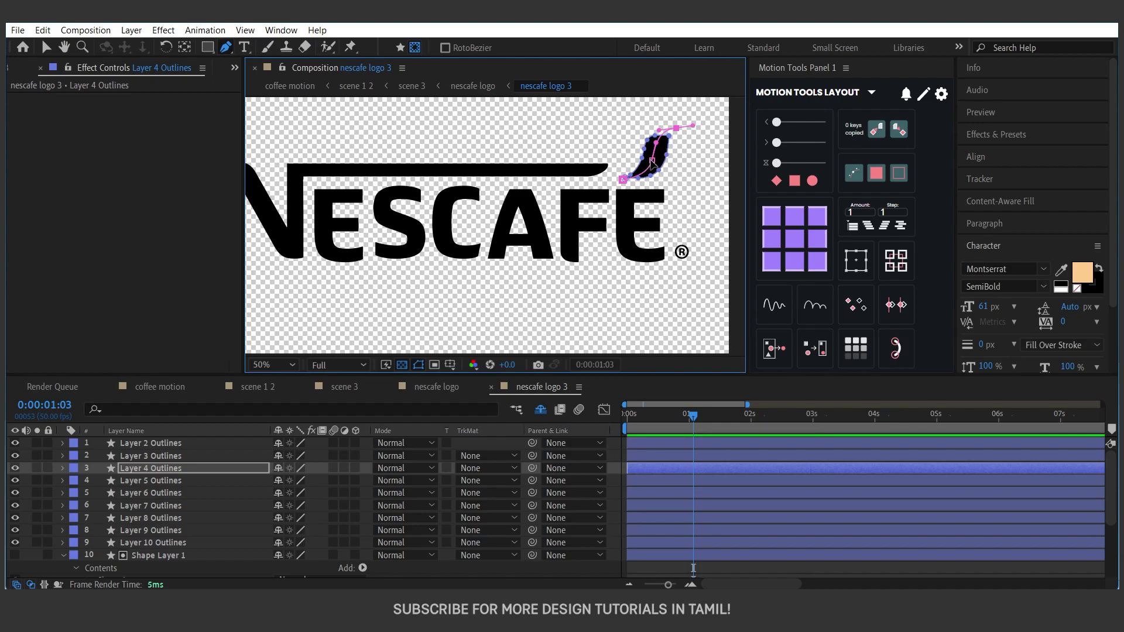
{"action": "left_click", "coordinate": [624, 180]}
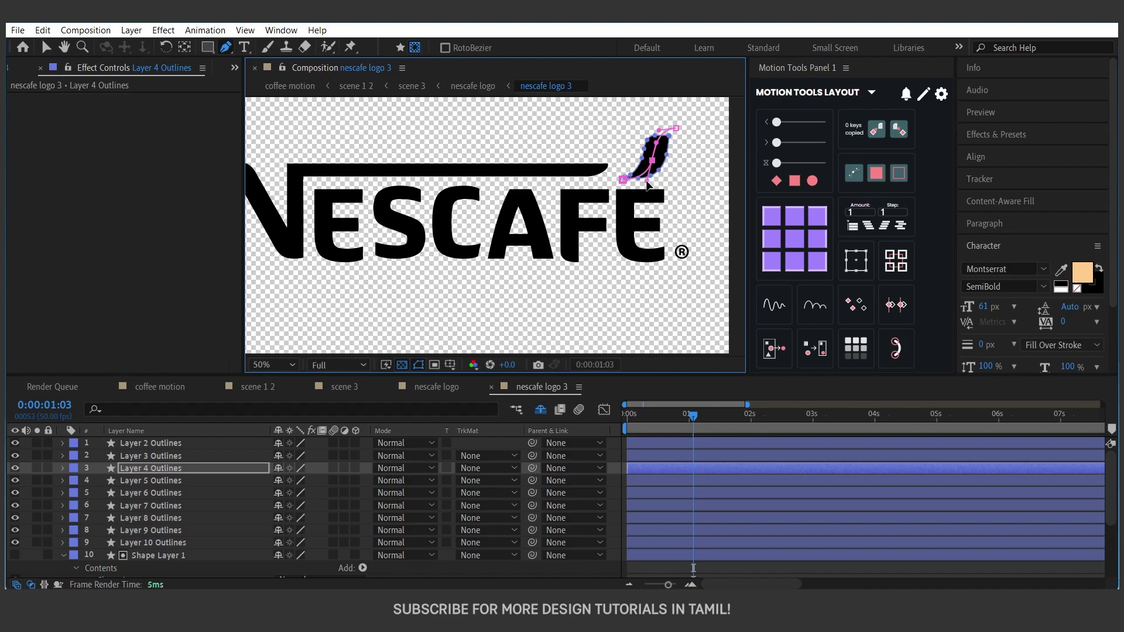
{"action": "left_click", "coordinate": [156, 466]}
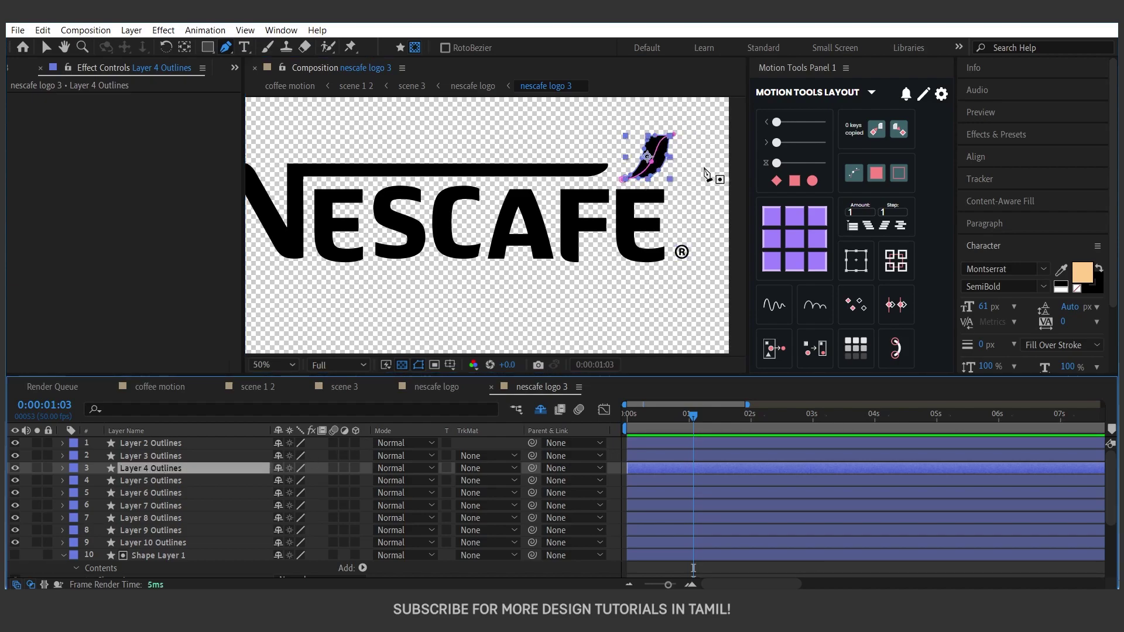
Step: Search Effects & Presets for 'stroke' and apply Generate > Stroke to Layer 4 Outlines
{"action": "left_click", "coordinate": [1011, 145]}
{"action": "type", "text": "stro"}
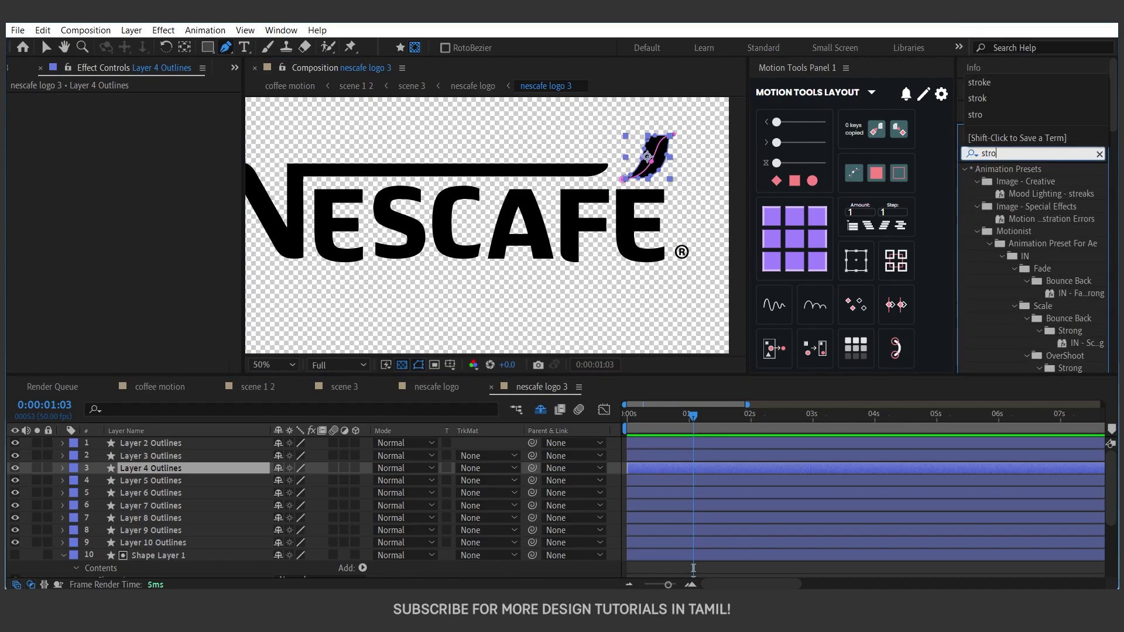
{"action": "type", "text": "ke"}
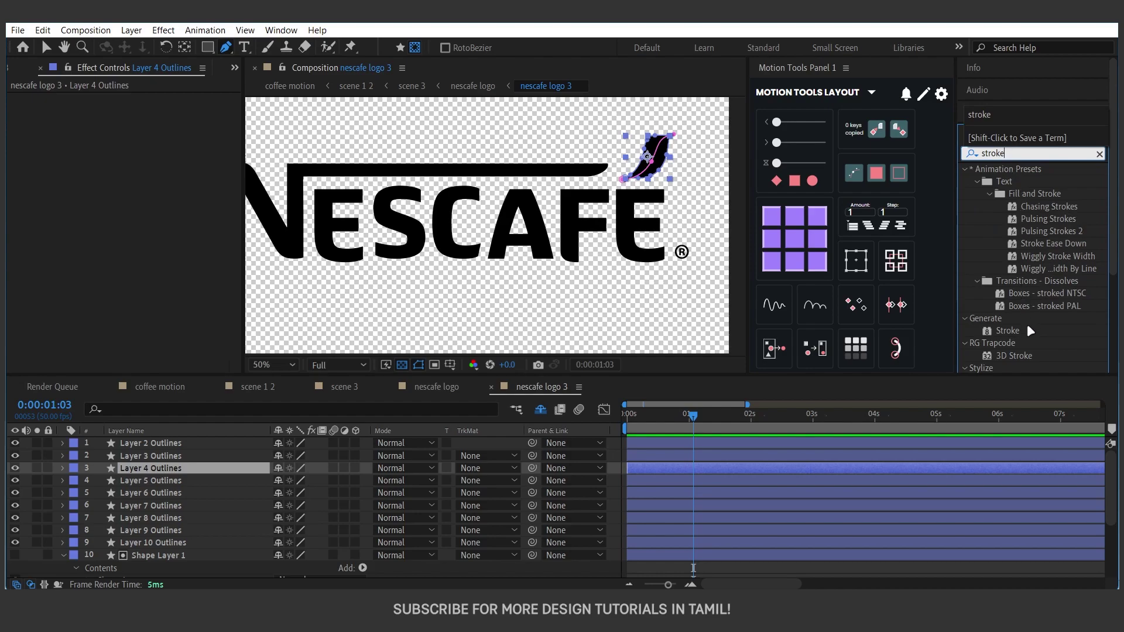
{"action": "scroll", "coordinate": [1027, 325], "scroll_direction": "down", "scroll_amount": 1}
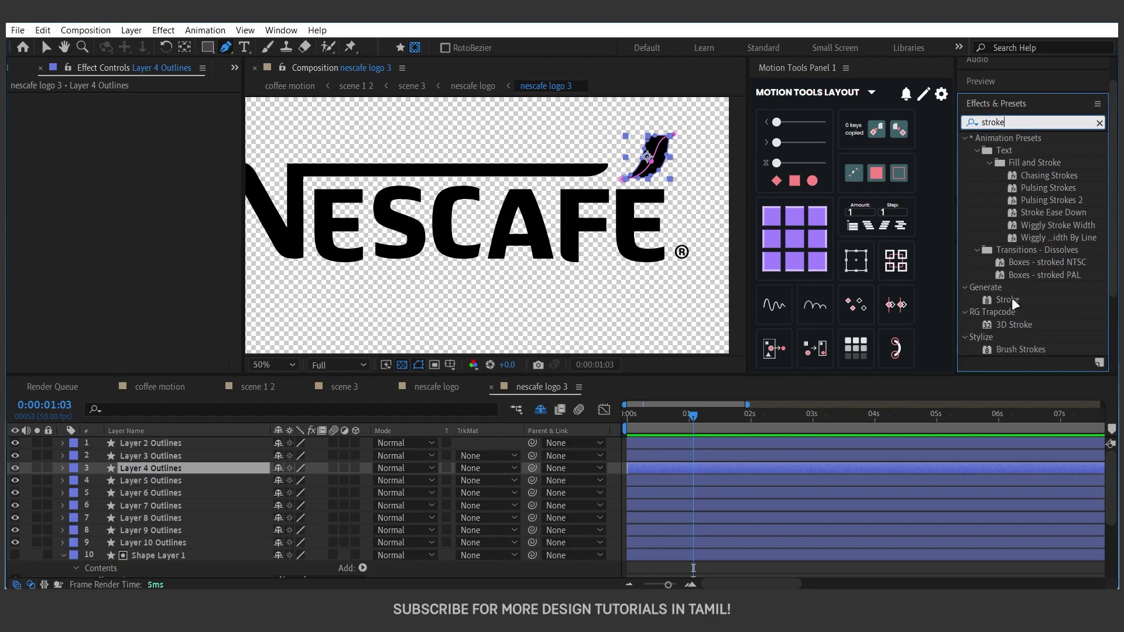
{"action": "double_click", "coordinate": [1013, 300]}
{"action": "key", "text": "v"}
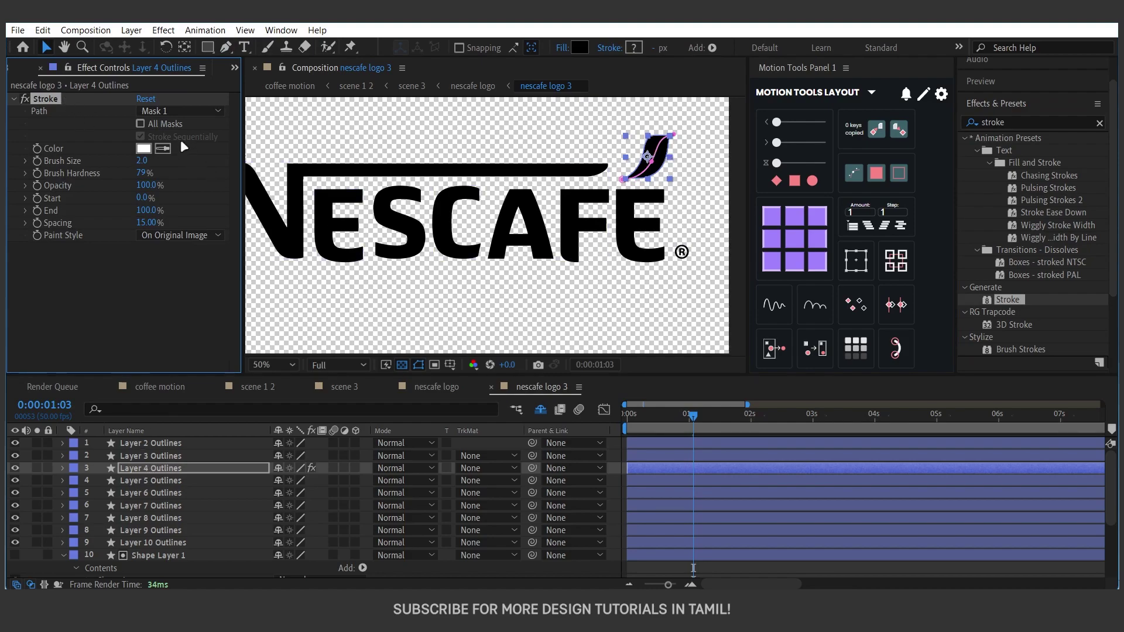
Step: Keep Mask 1 as the stroke path and set Brush Size 59.7 with 100% hardness
{"action": "left_click", "coordinate": [176, 110]}
{"action": "left_click", "coordinate": [185, 107]}
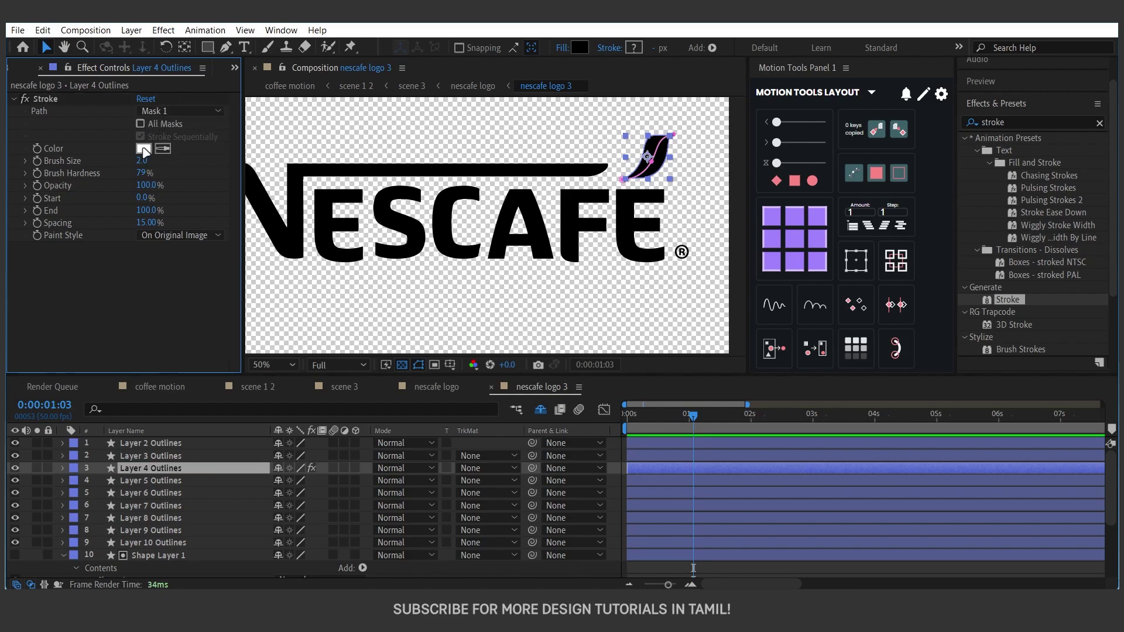
{"action": "left_click_drag", "start_coordinate": [145, 166], "coordinate": [555, 156]}
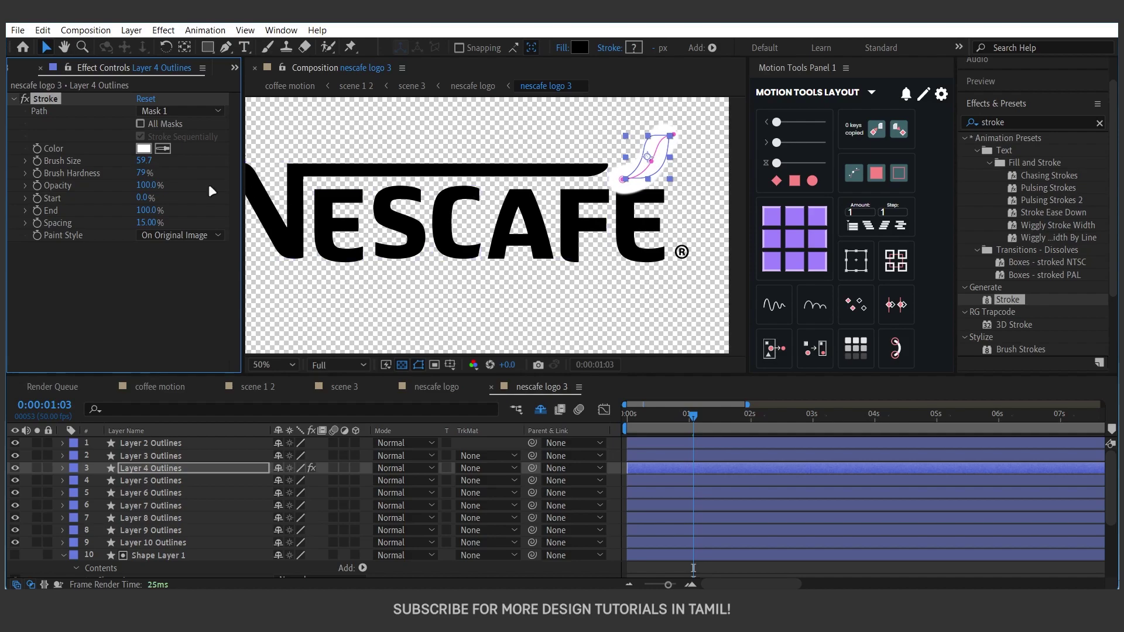
{"action": "left_click_drag", "start_coordinate": [143, 172], "coordinate": [282, 166]}
Step: Set the Stroke Paint Style to Reveal Original Image and End to 0%, hiding the accent
{"action": "left_click", "coordinate": [168, 239]}
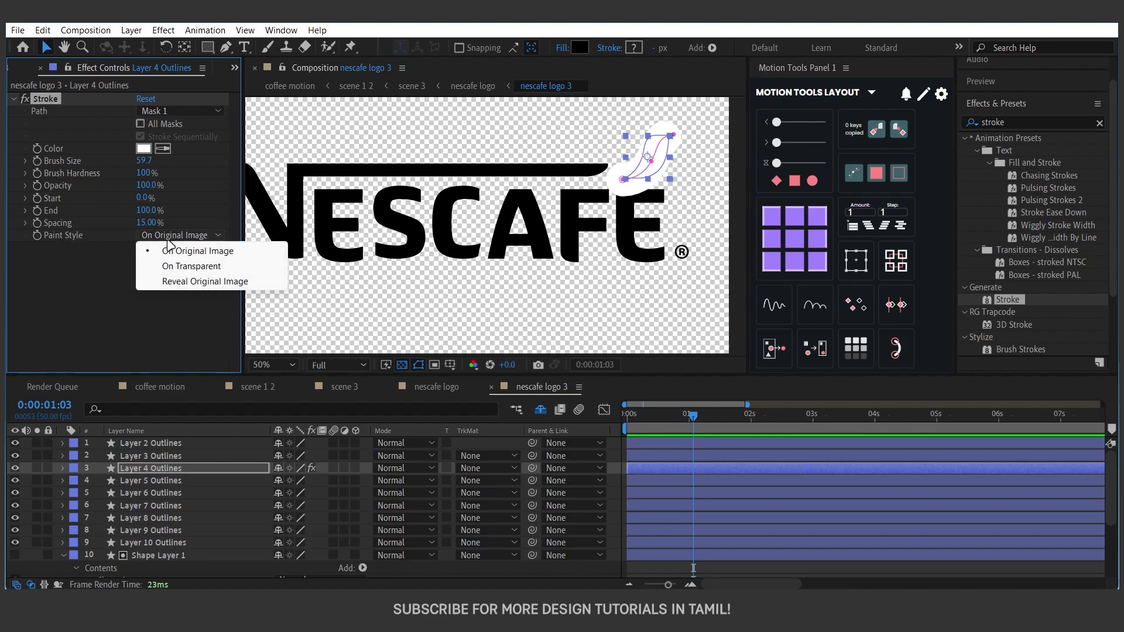
{"action": "left_click", "coordinate": [204, 283]}
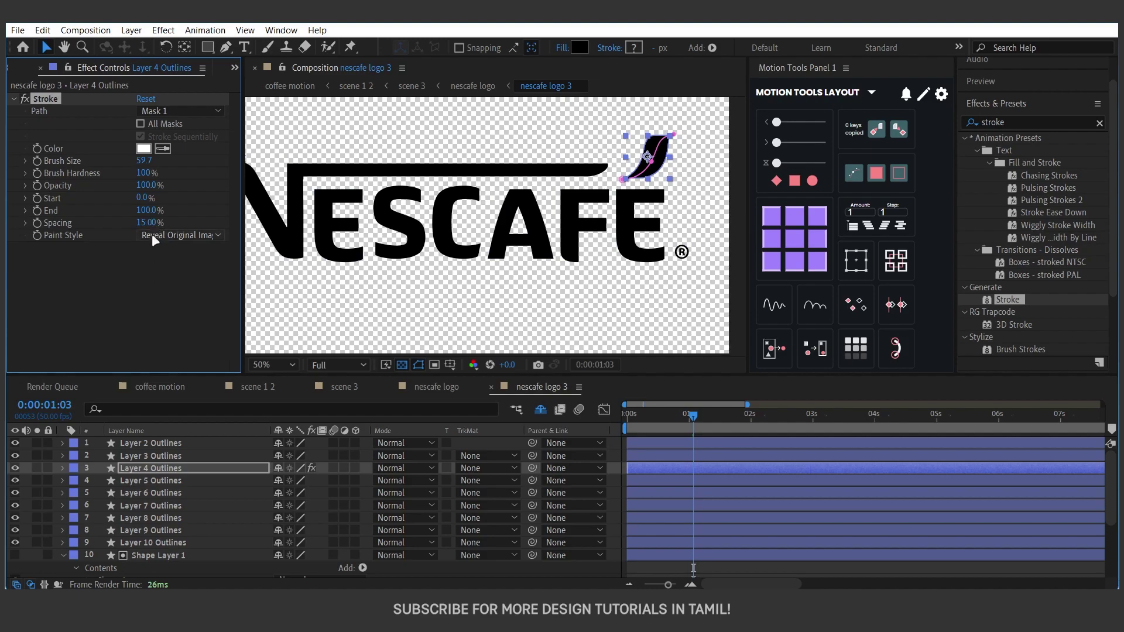
{"action": "left_click_drag", "start_coordinate": [144, 211], "coordinate": [64, 223]}
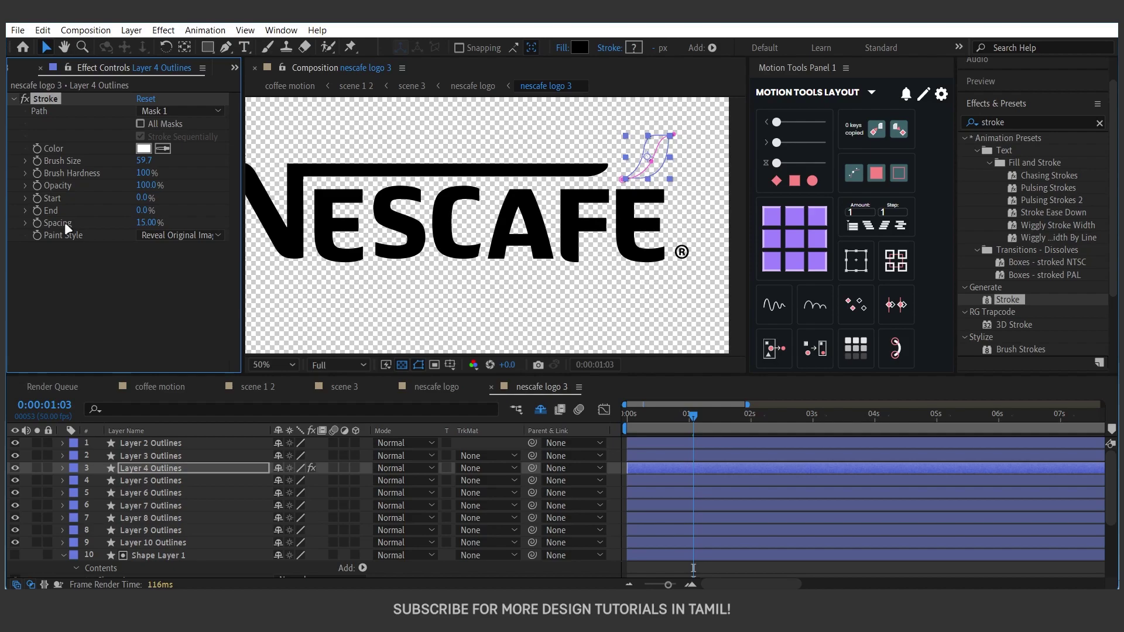
{"action": "left_click_drag", "start_coordinate": [697, 418], "coordinate": [695, 420]}
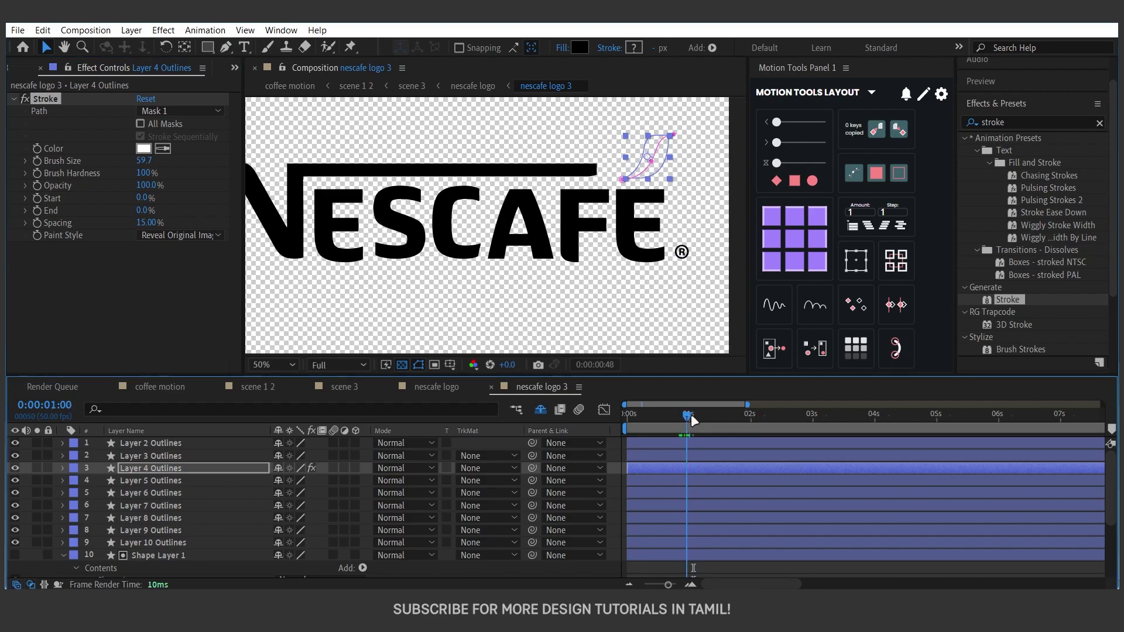
Step: Keyframe Stroke End from 0% to 100% at 0:00:01:22 and ease both keyframes
{"action": "left_click", "coordinate": [37, 211]}
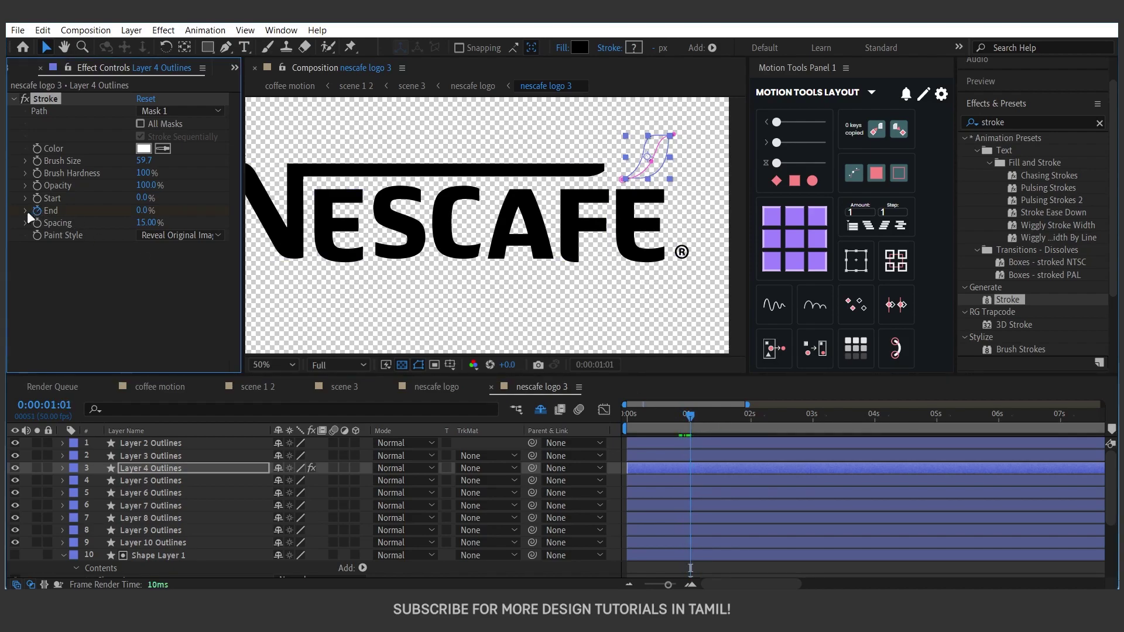
{"action": "left_click", "coordinate": [174, 466]}
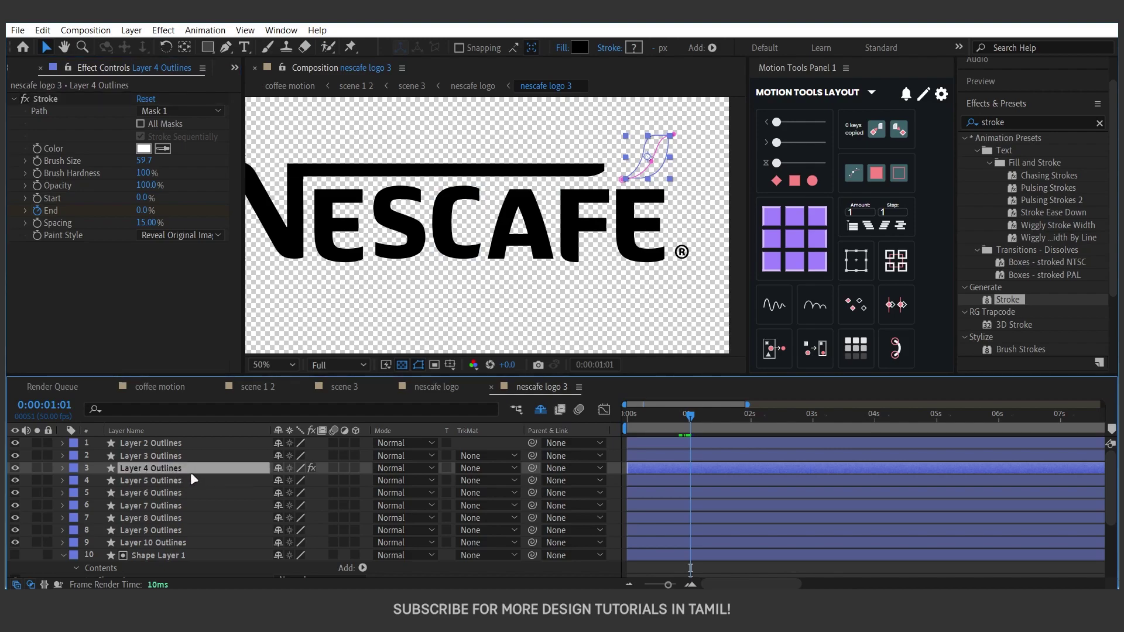
{"action": "key", "text": "u"}
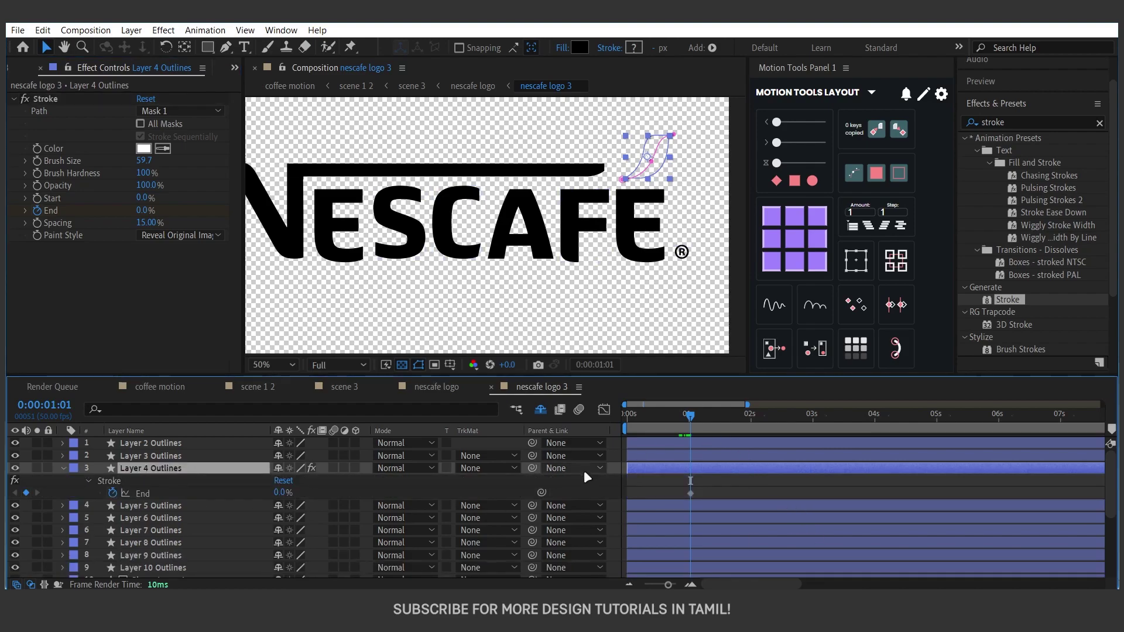
{"action": "left_click_drag", "start_coordinate": [691, 416], "coordinate": [718, 417]}
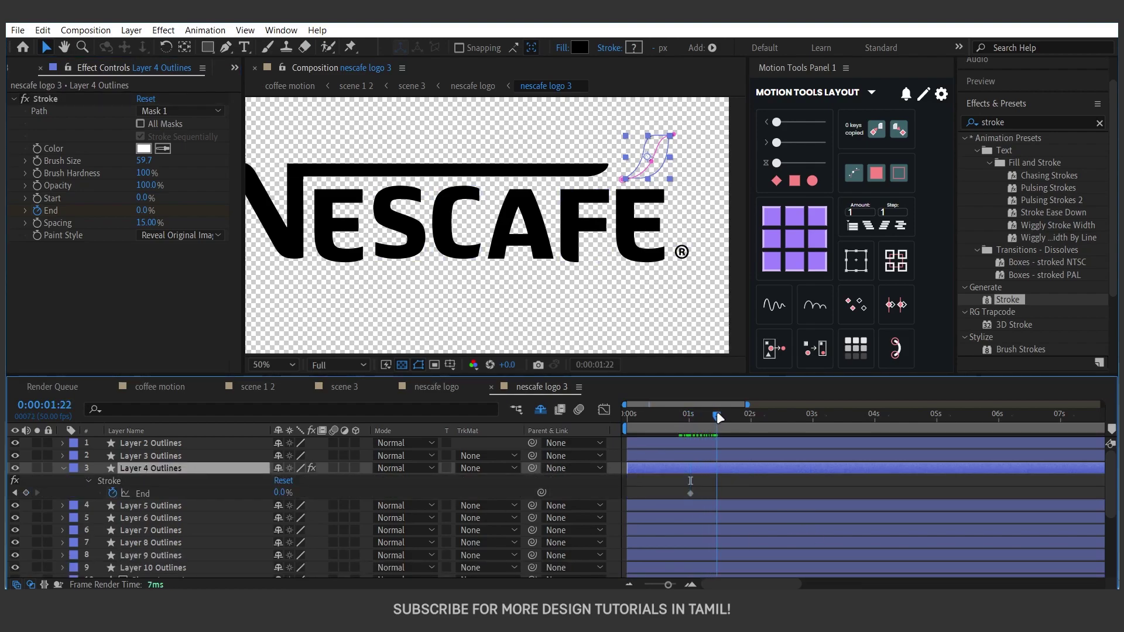
{"action": "left_click_drag", "start_coordinate": [282, 493], "coordinate": [365, 481]}
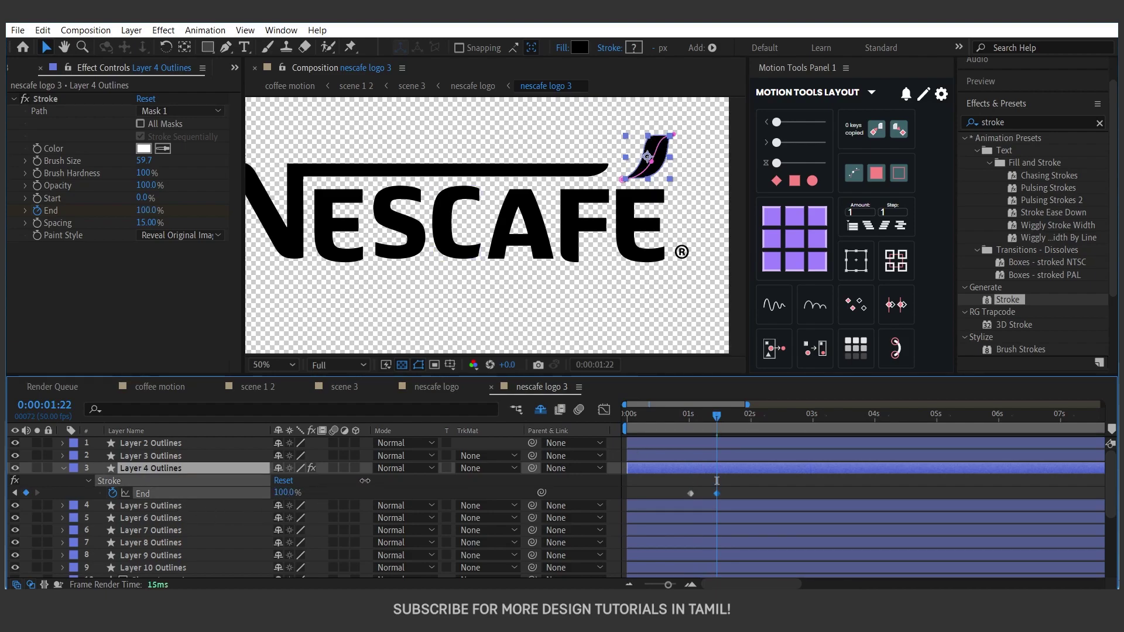
{"action": "left_click_drag", "start_coordinate": [726, 479], "coordinate": [671, 501]}
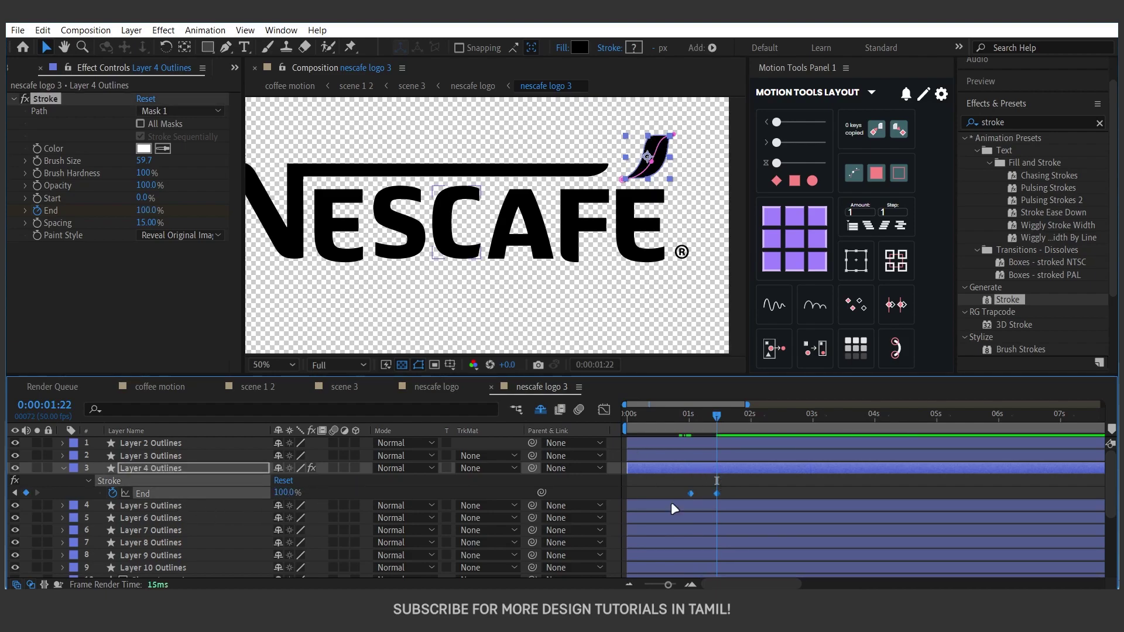
{"action": "key", "text": "F9"}
{"action": "left_click", "coordinate": [604, 409]}
{"action": "key", "text": "shift+F3"}
{"action": "key", "text": "space"}
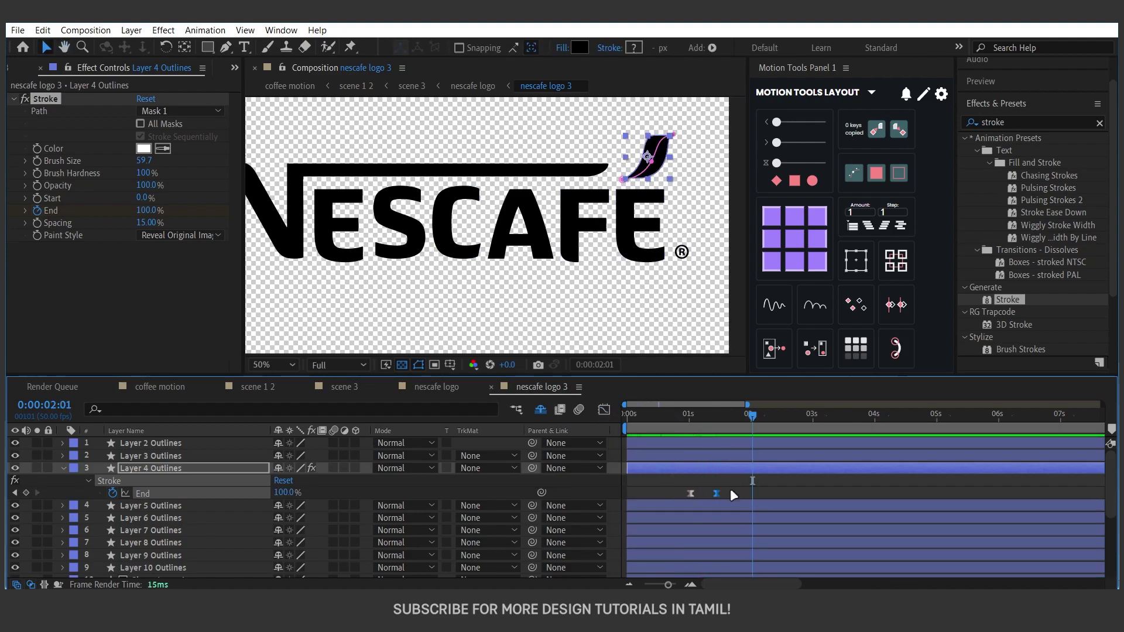
Step: Nudge the final End keyframe later and Layer 4 Outlines earlier, then preview the logo
{"action": "left_click_drag", "start_coordinate": [718, 493], "coordinate": [730, 493]}
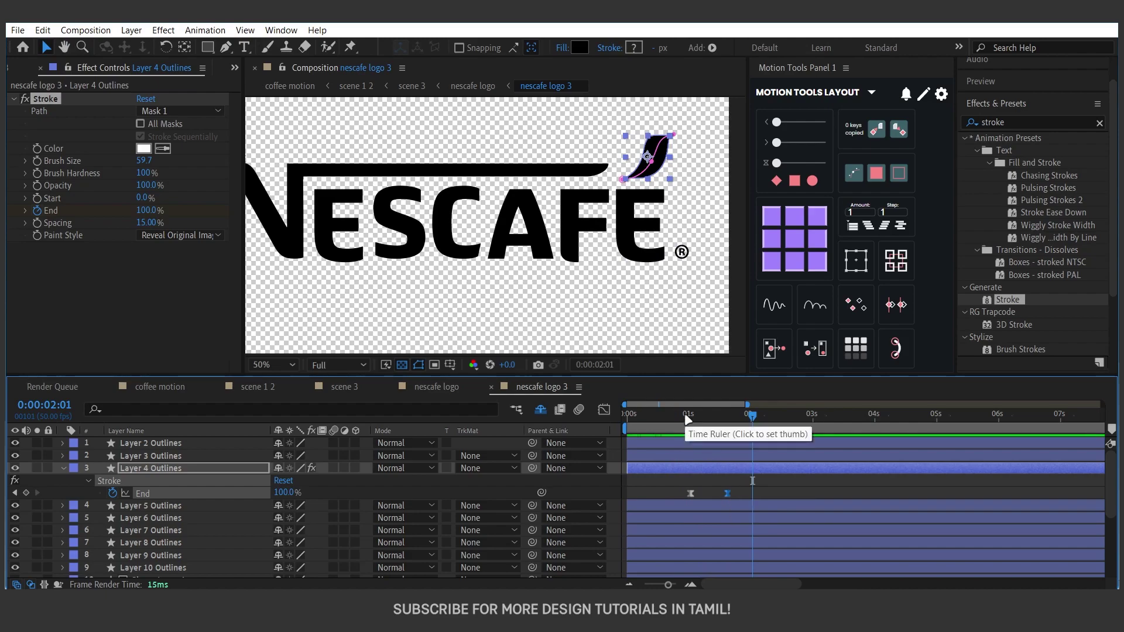
{"action": "left_click_drag", "start_coordinate": [691, 418], "coordinate": [660, 425]}
{"action": "left_click_drag", "start_coordinate": [703, 466], "coordinate": [697, 469]}
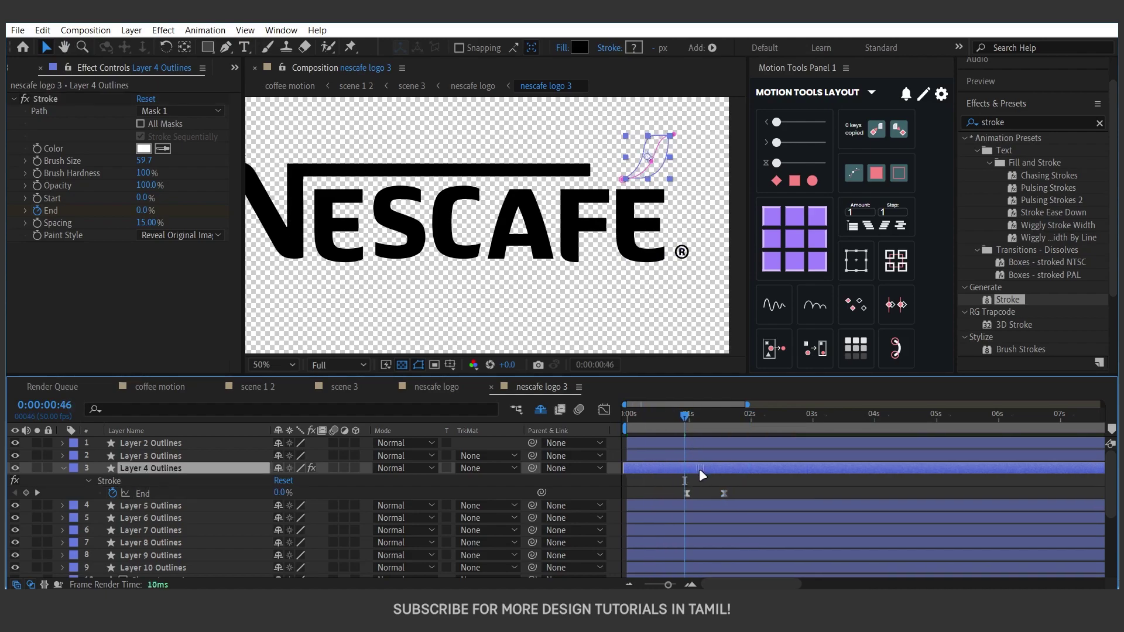
{"action": "left_click", "coordinate": [670, 416]}
{"action": "left_click_drag", "start_coordinate": [671, 416], "coordinate": [673, 417]}
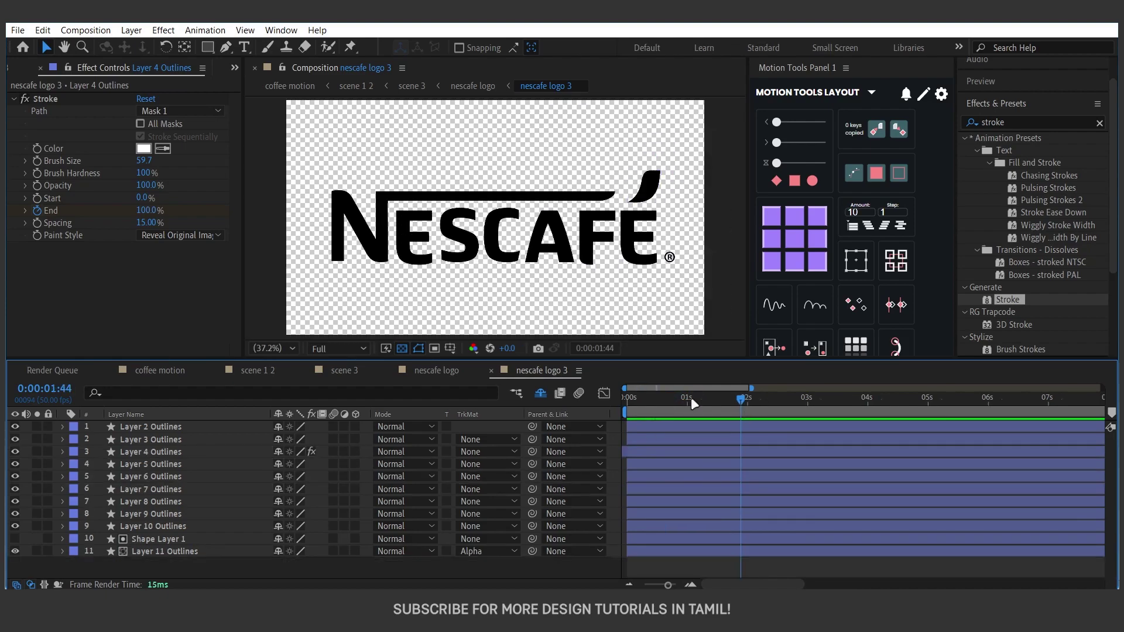
{"action": "key", "text": "space"}
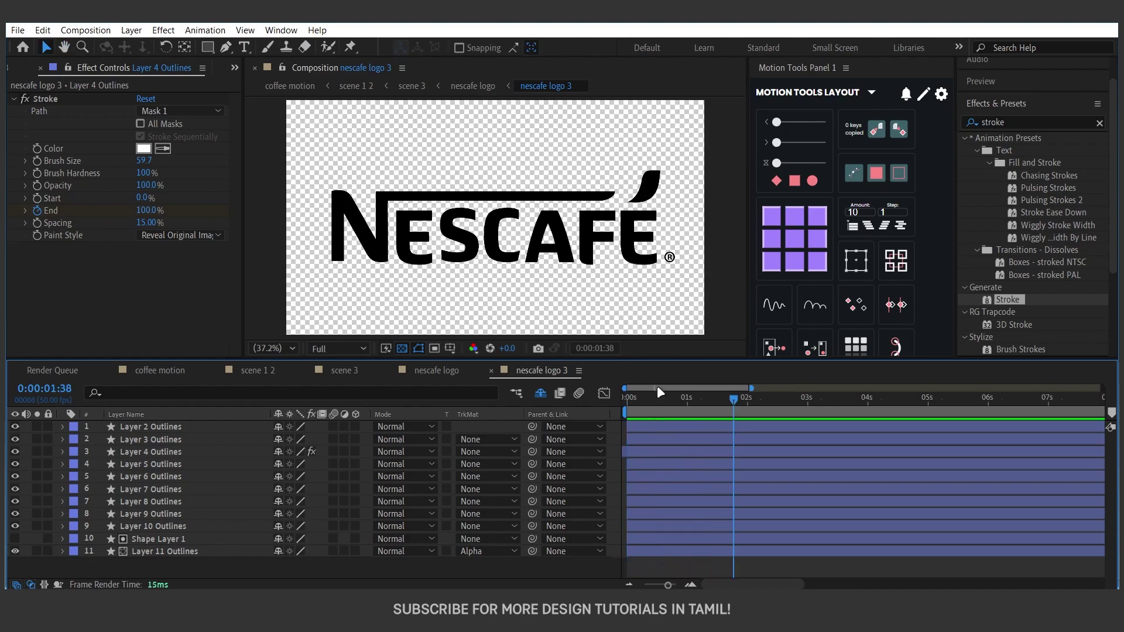
{"action": "left_click", "coordinate": [638, 407]}
{"action": "left_click_drag", "start_coordinate": [638, 410], "coordinate": [691, 405]}
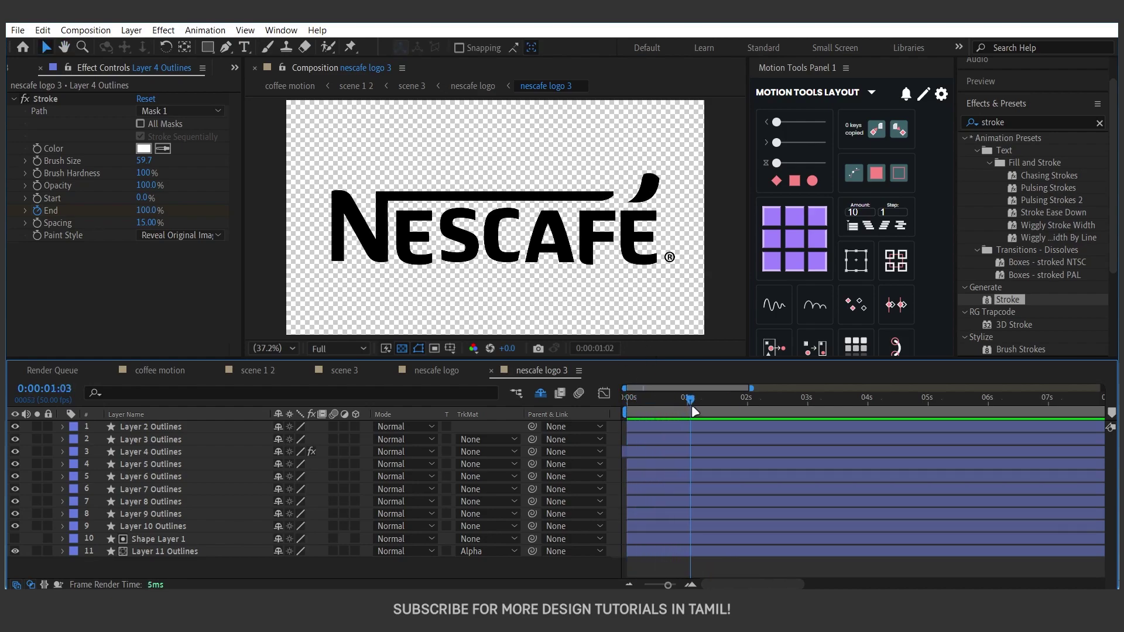
Step: Click through the E, S, C, A, F and É letters in the viewer to identify their layers
{"action": "left_click", "coordinate": [423, 263]}
{"action": "left_click", "coordinate": [463, 252]}
{"action": "left_click", "coordinate": [504, 252]}
{"action": "left_click", "coordinate": [551, 257]}
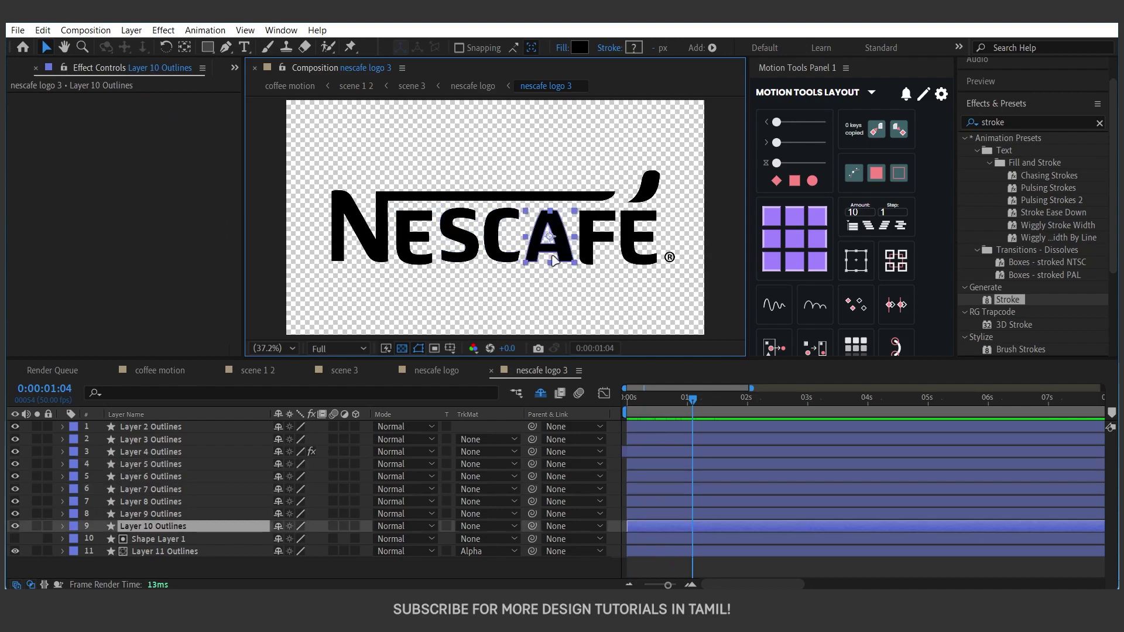
{"action": "left_click", "coordinate": [599, 260]}
{"action": "left_click", "coordinate": [621, 264]}
{"action": "left_click", "coordinate": [415, 255]}
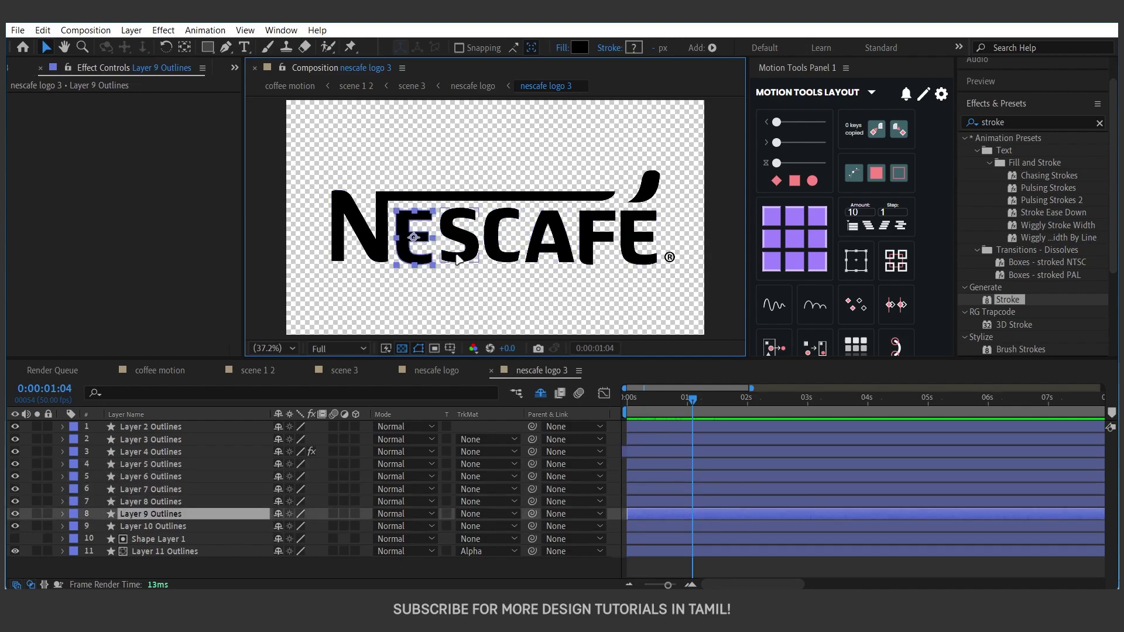
{"action": "left_click", "coordinate": [459, 260]}
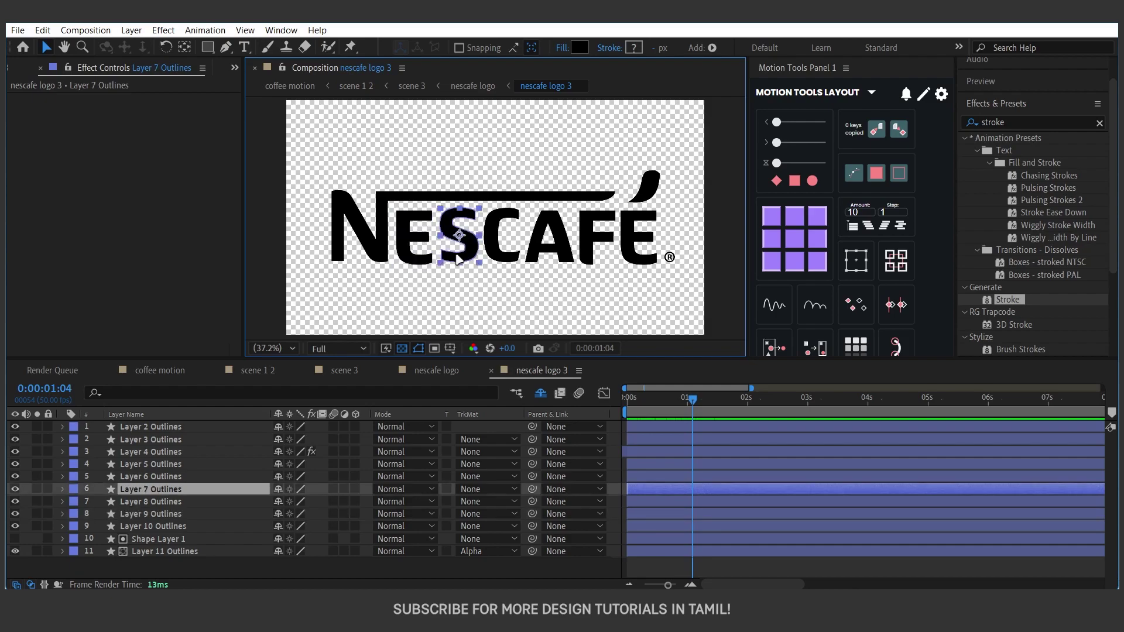
{"action": "left_click_drag", "start_coordinate": [171, 489], "coordinate": [171, 509]}
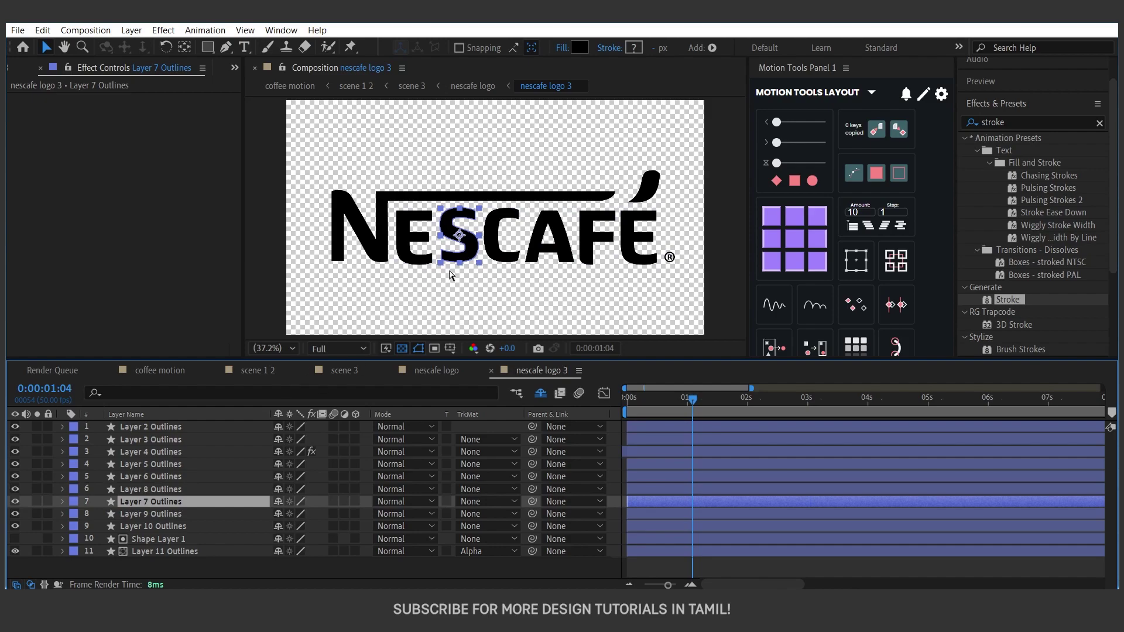
{"action": "key", "text": "ctrl+z"}
{"action": "left_click", "coordinate": [452, 287]}
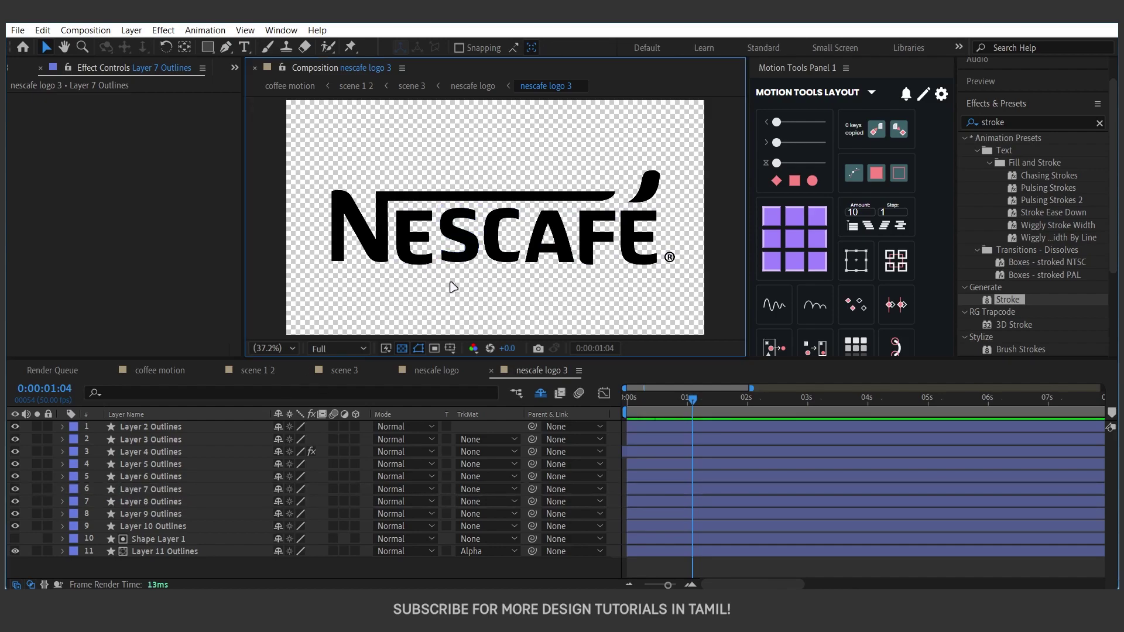
{"action": "left_click", "coordinate": [412, 259]}
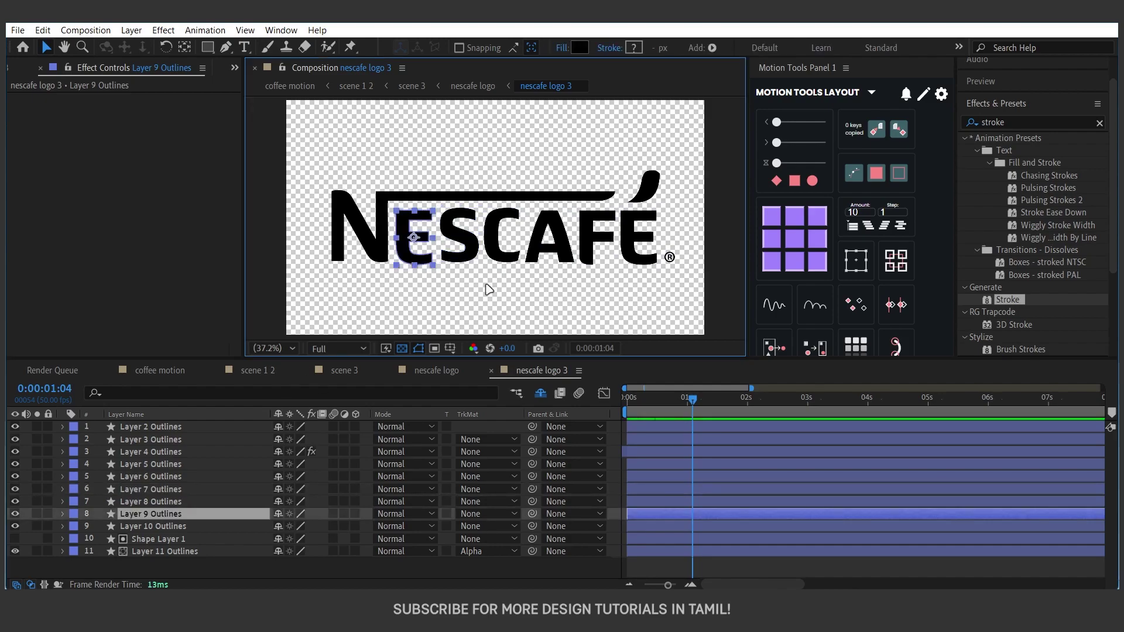
Step: Restack the letter layers into word order and select the six letters after the N
{"action": "left_click", "coordinate": [173, 525]}
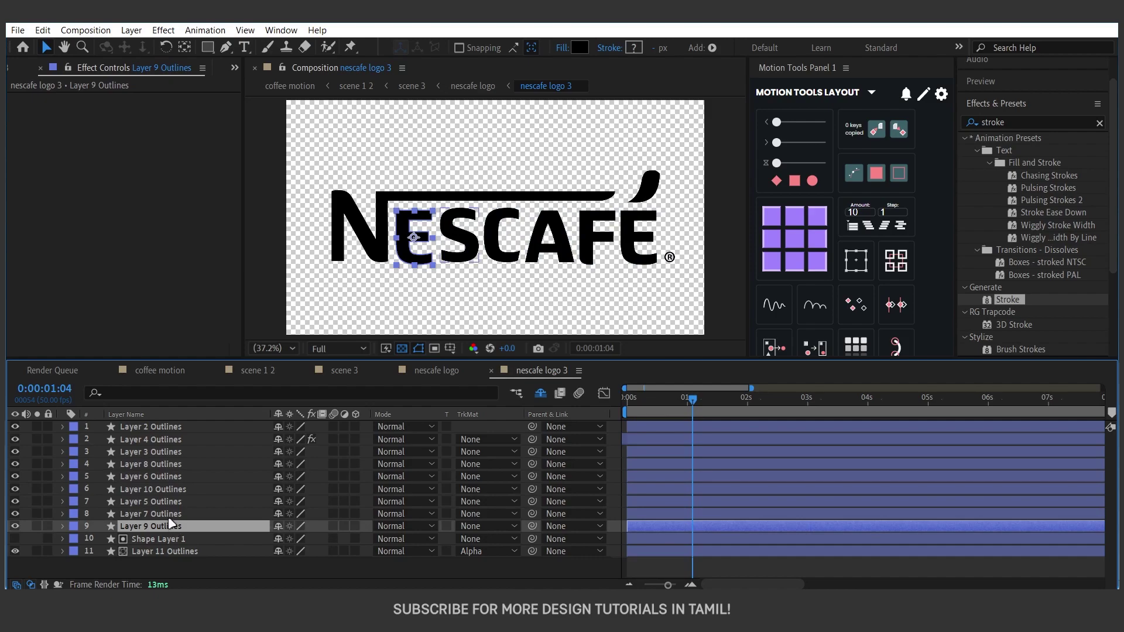
{"action": "left_click", "coordinate": [167, 514]}
{"action": "left_click", "coordinate": [168, 502]}
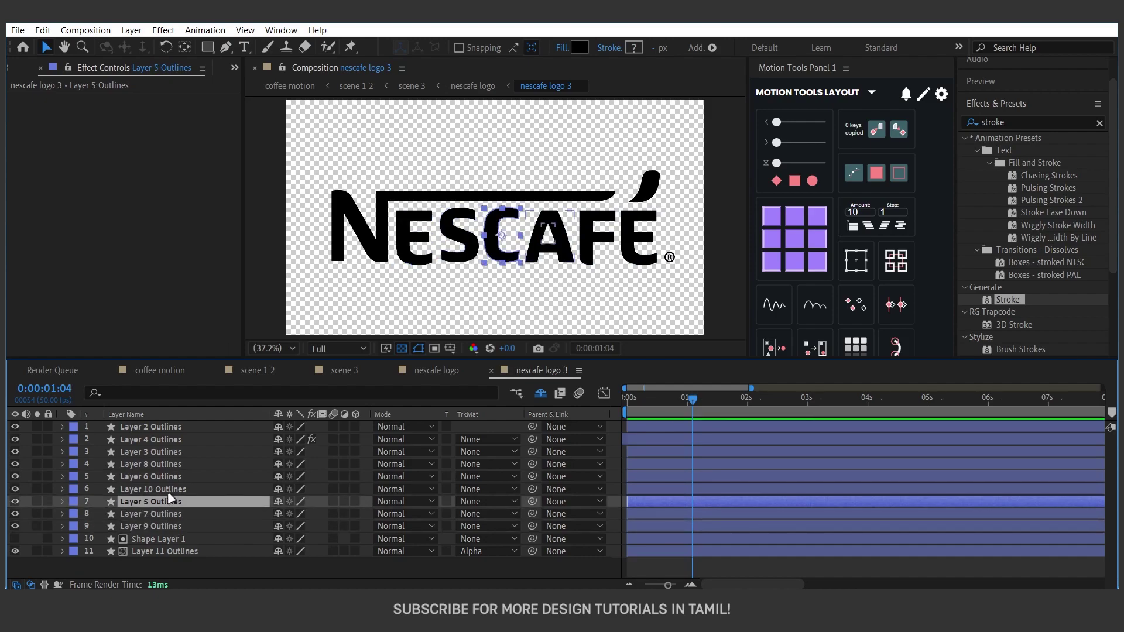
{"action": "left_click", "coordinate": [168, 490]}
{"action": "left_click", "coordinate": [169, 476]}
{"action": "left_click", "coordinate": [167, 465]}
{"action": "left_click", "coordinate": [167, 526]}
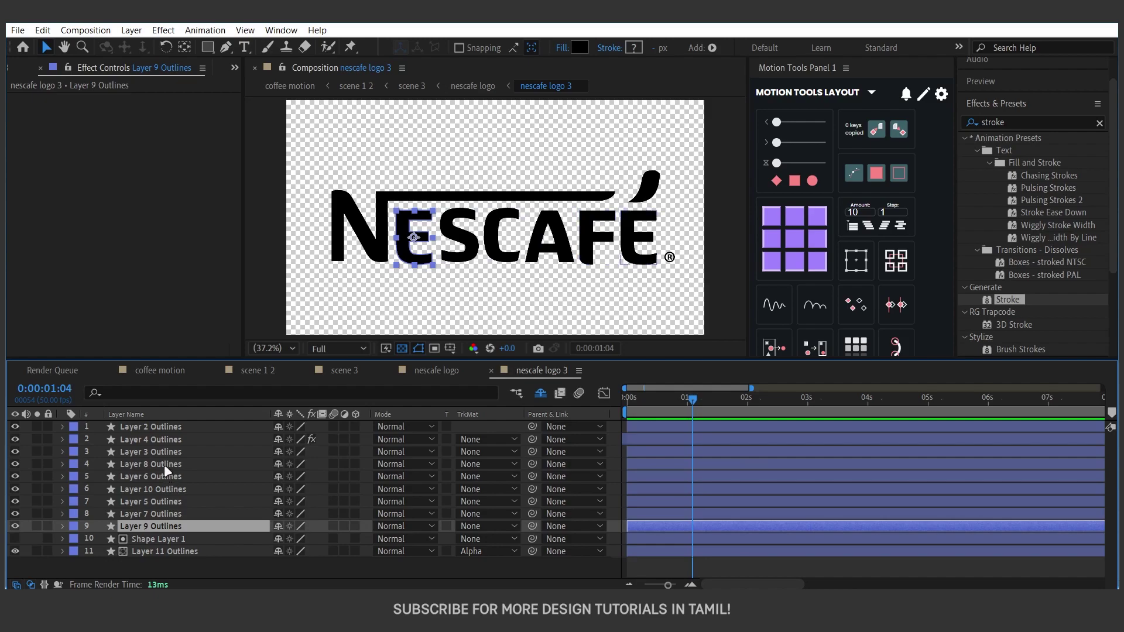
{"action": "left_click", "coordinate": [164, 465], "text": "shift"}
Step: Set Position and Opacity keyframes at 0:00:00:22 on the six selected letter layers
{"action": "left_click_drag", "start_coordinate": [634, 407], "coordinate": [652, 403]}
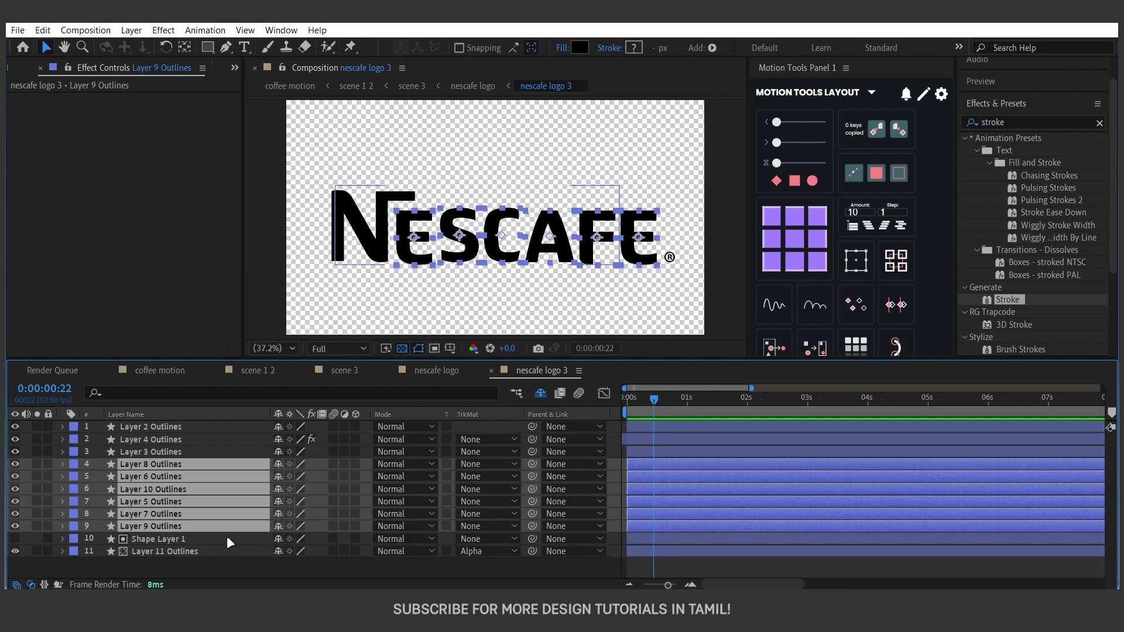
{"action": "key", "text": "p"}
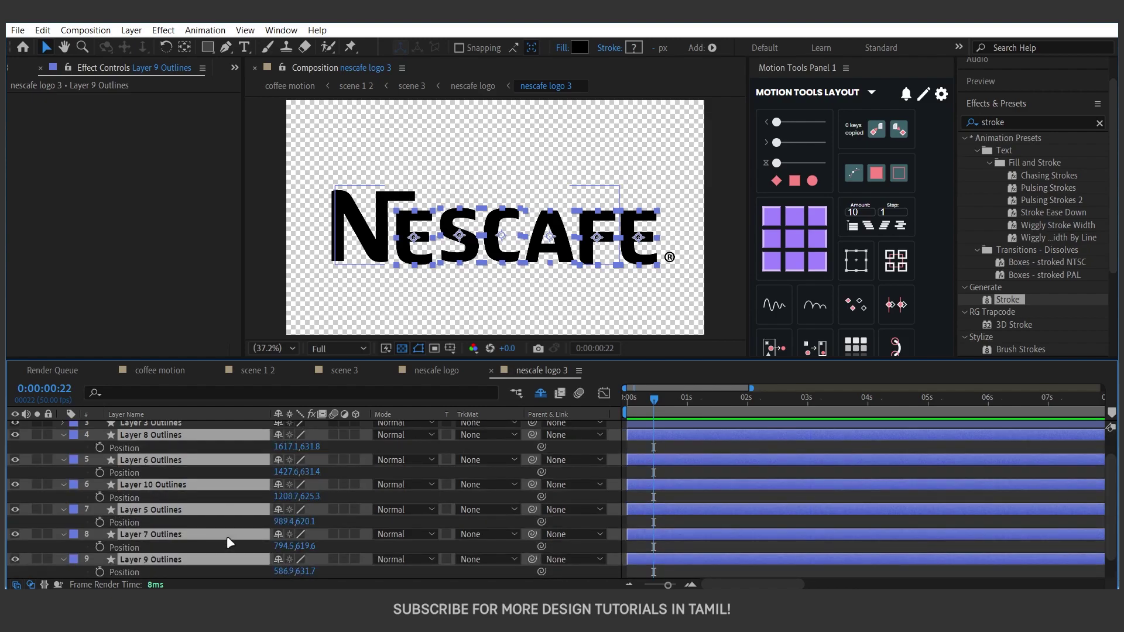
{"action": "key", "text": "shift+t"}
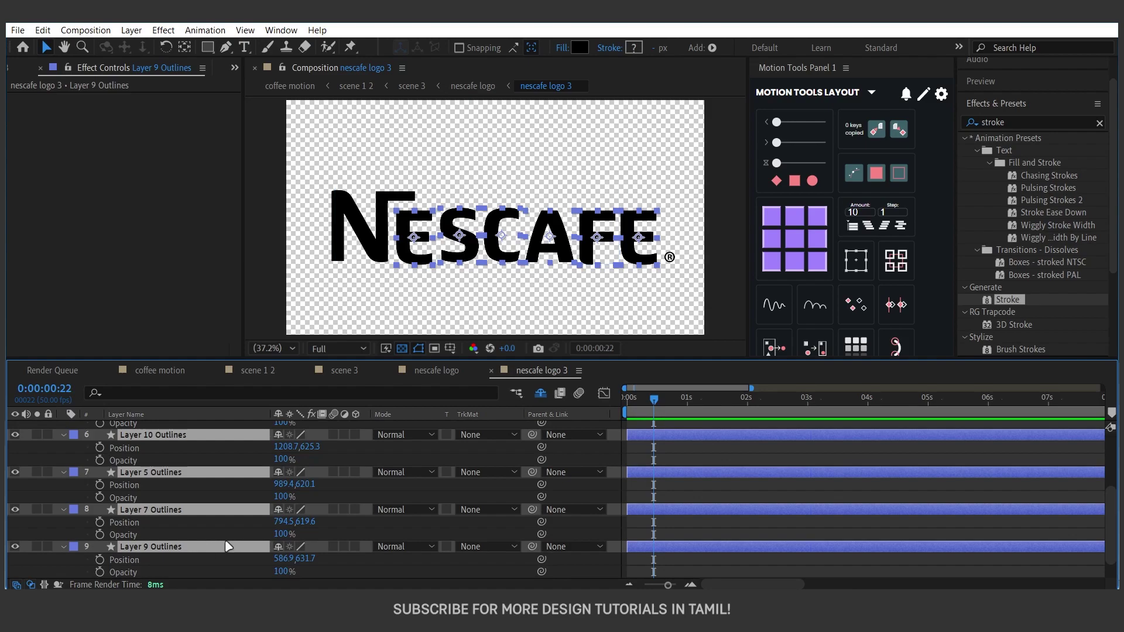
{"action": "left_click", "coordinate": [101, 571]}
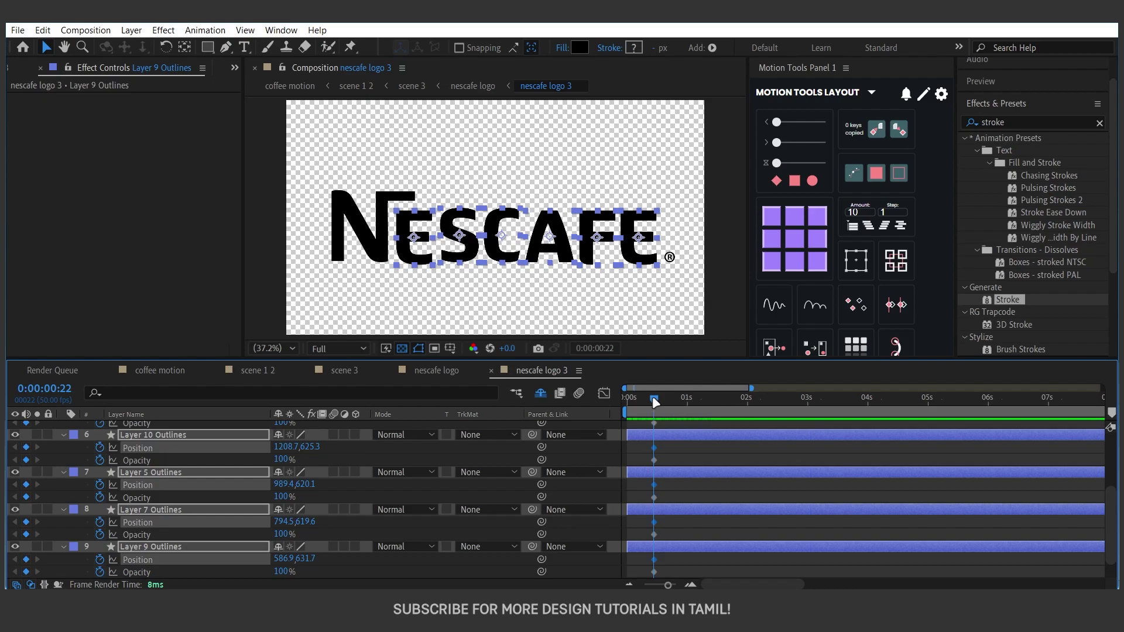
{"action": "mouse_move", "coordinate": [652, 398]}
{"action": "left_mouse_down"}
{"action": "mouse_move", "coordinate": [671, 400]}
{"action": "mouse_move", "coordinate": [655, 405]}
{"action": "left_mouse_up"}
Step: Add keyframes at 0:00:01:02, then start the letters about 155 px left at 3% opacity
{"action": "key", "text": "space"}
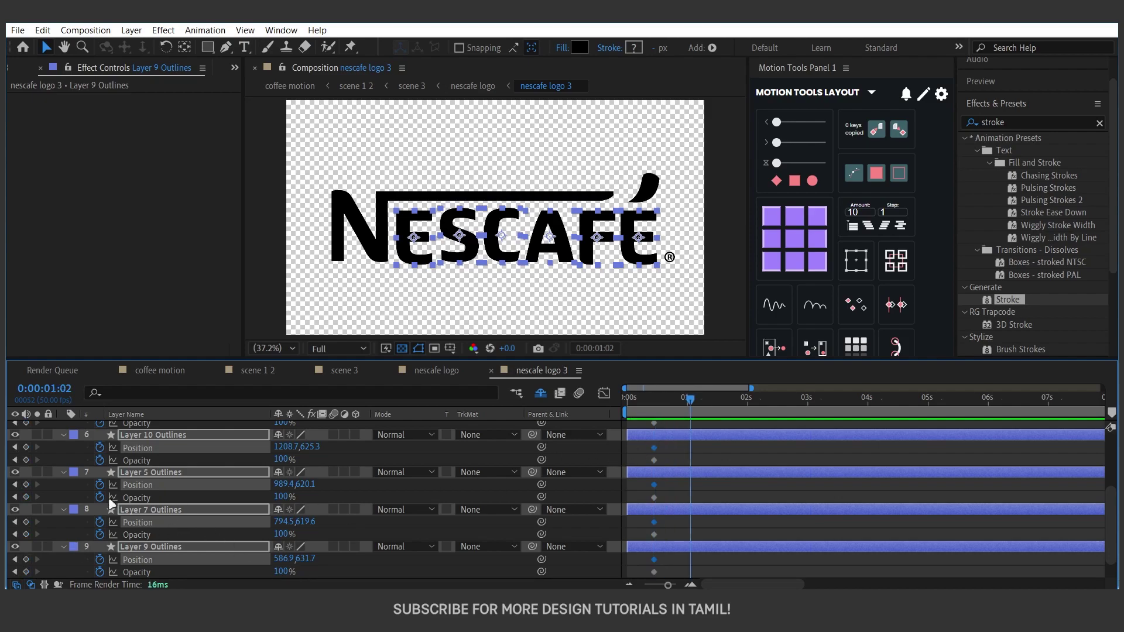
{"action": "left_click", "coordinate": [26, 460]}
{"action": "left_click", "coordinate": [15, 448]}
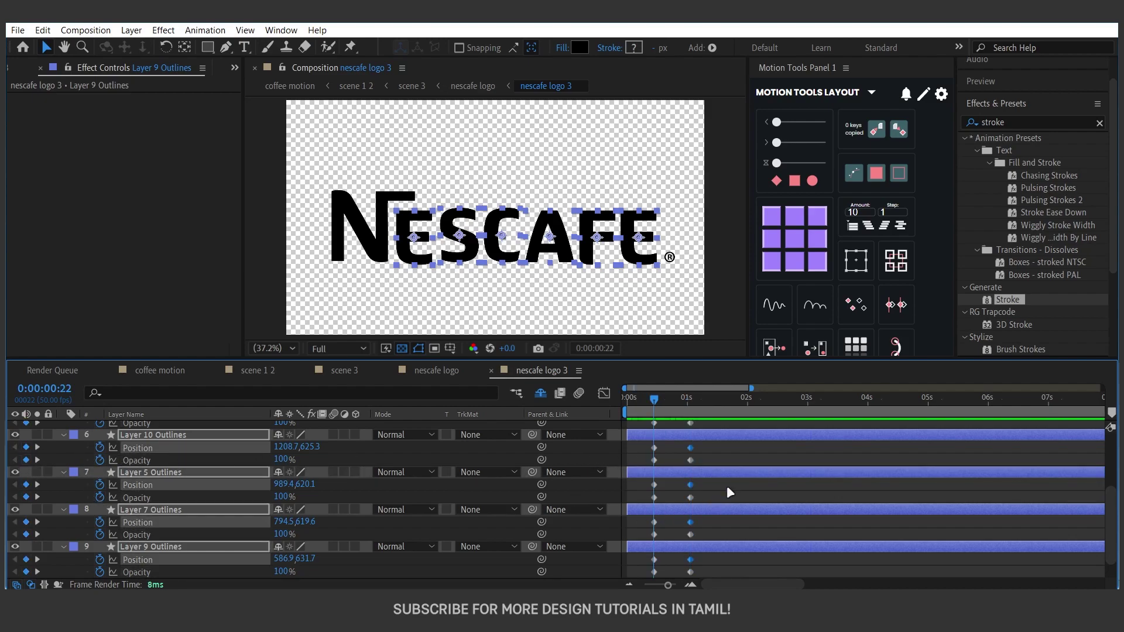
{"action": "scroll", "coordinate": [679, 479], "scroll_direction": "up", "scroll_amount": 3}
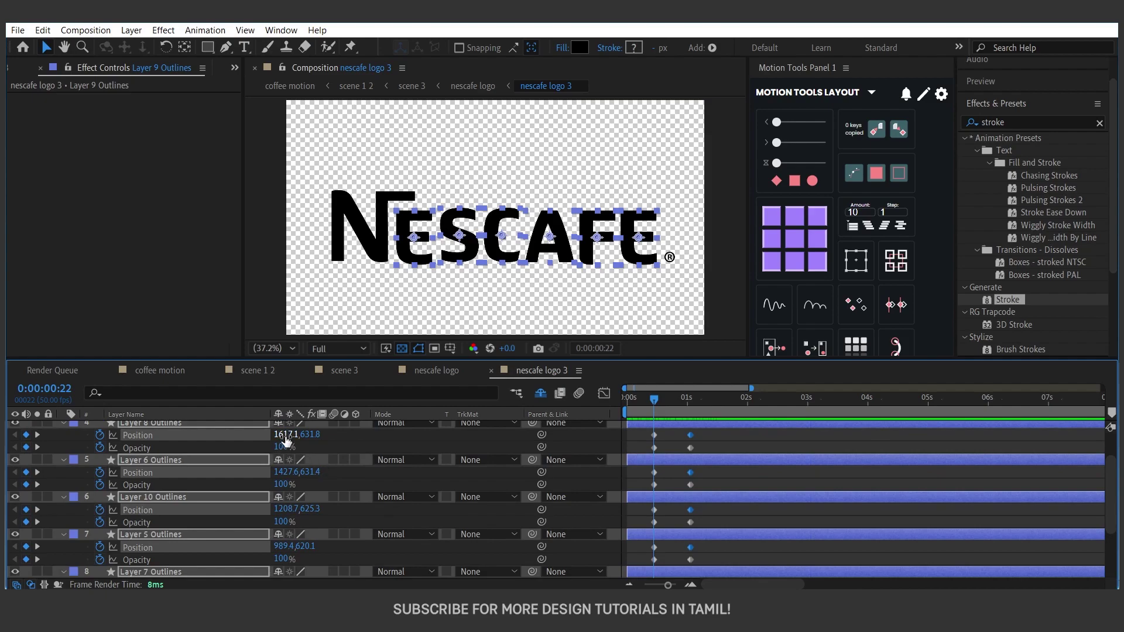
{"action": "left_click_drag", "start_coordinate": [277, 435], "coordinate": [177, 447]}
{"action": "left_click_drag", "start_coordinate": [280, 447], "coordinate": [227, 457]}
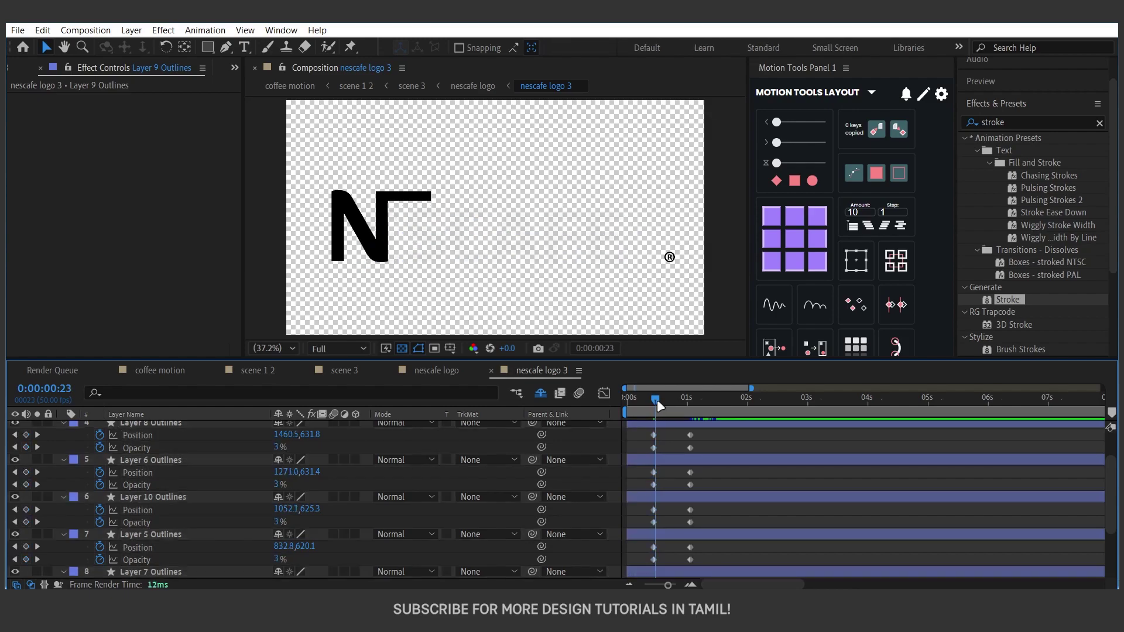
{"action": "mouse_move", "coordinate": [657, 399]}
{"action": "left_mouse_down"}
{"action": "mouse_move", "coordinate": [684, 403]}
{"action": "mouse_move", "coordinate": [711, 528]}
{"action": "mouse_move", "coordinate": [703, 553]}
{"action": "left_mouse_up"}
Step: Apply Easy Ease to all the letters' Position and Opacity keyframes
{"action": "key", "text": "F9"}
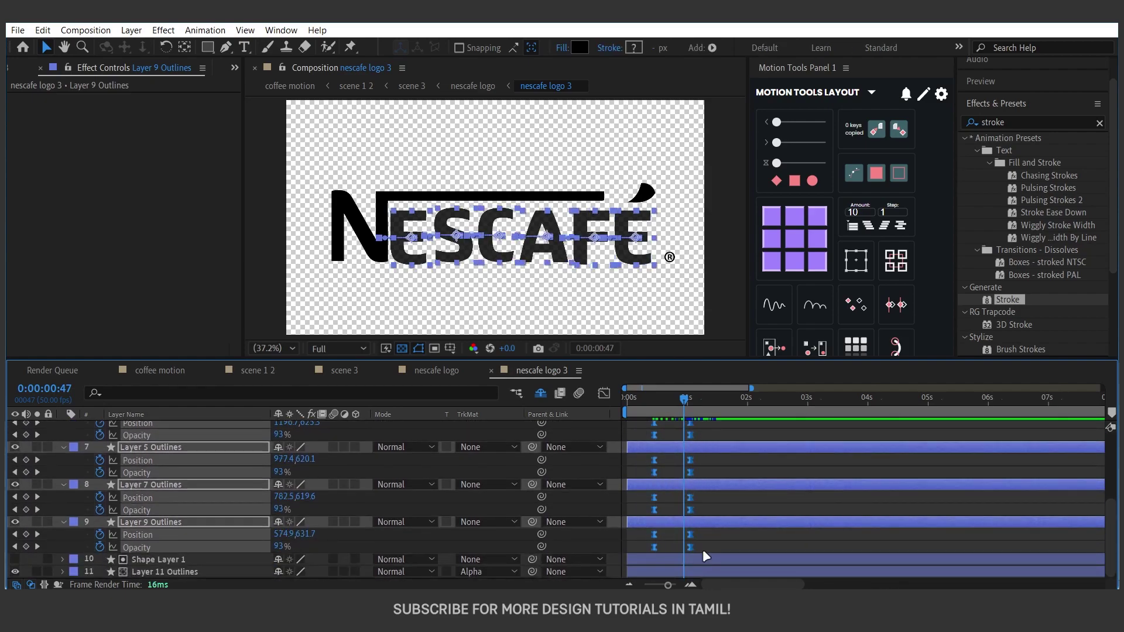
{"action": "scroll", "coordinate": [702, 549], "scroll_direction": "up", "scroll_amount": 5}
{"action": "left_click", "coordinate": [655, 403]}
{"action": "left_click_drag", "start_coordinate": [661, 410], "coordinate": [655, 414]}
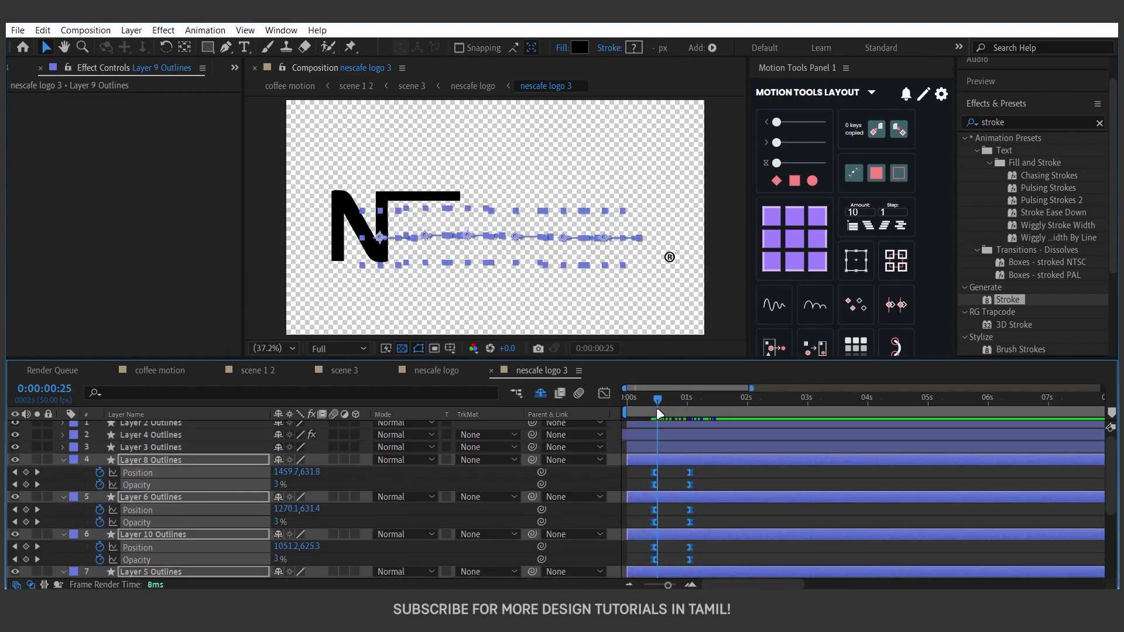
Step: Select the letter layers and stagger them in time, then scrub through the staggered reveal
{"action": "scroll", "coordinate": [711, 486], "scroll_direction": "down", "scroll_amount": 5}
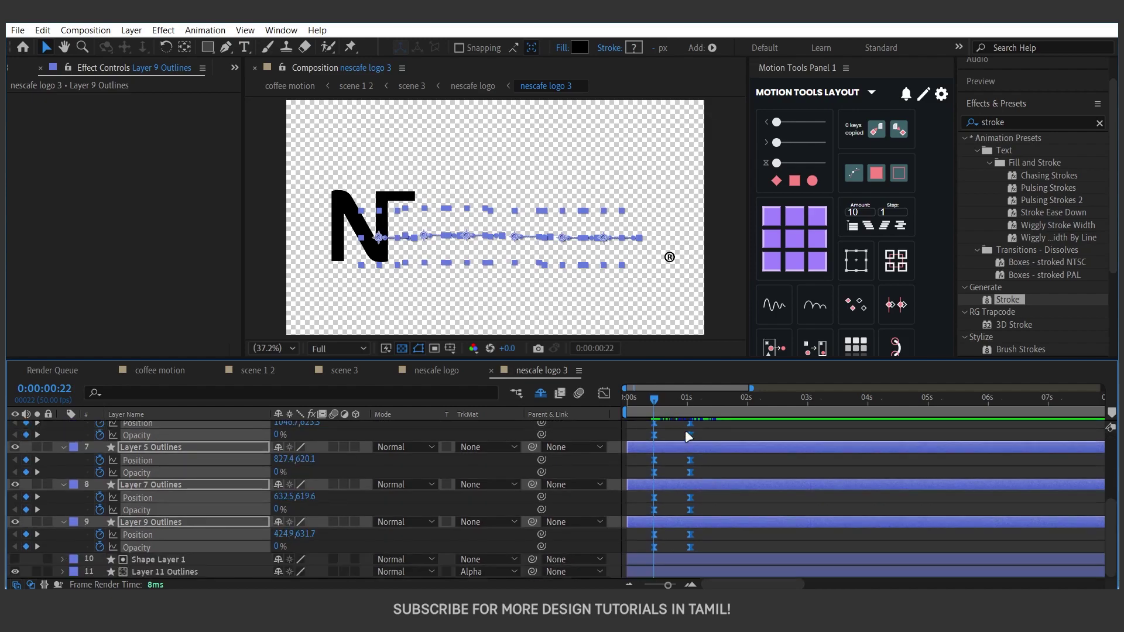
{"action": "left_click", "coordinate": [717, 532]}
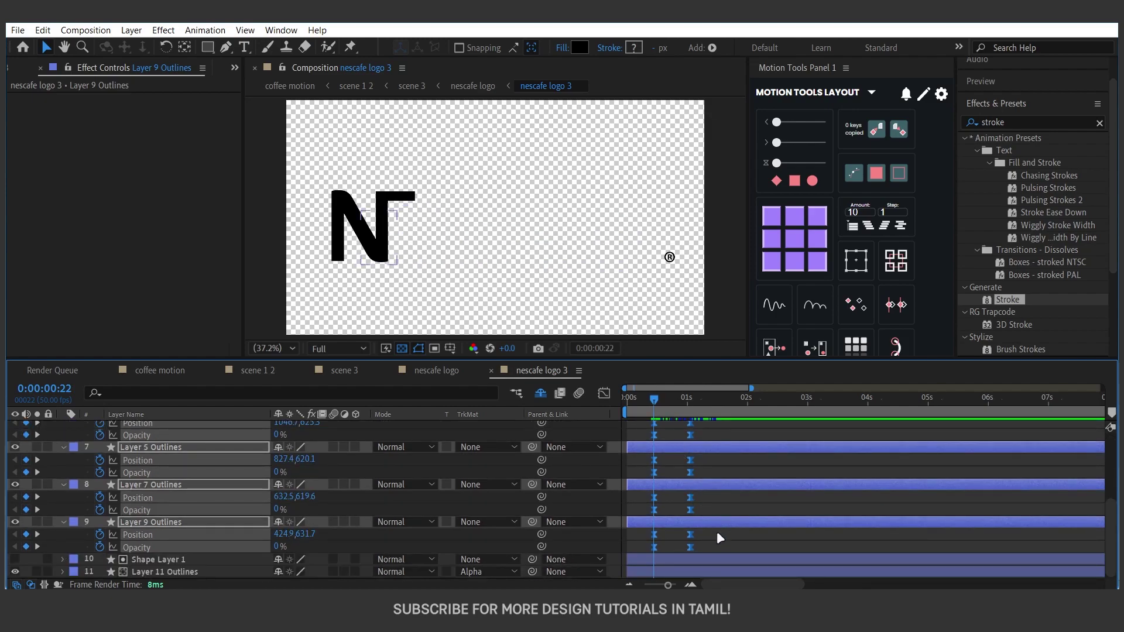
{"action": "left_click", "coordinate": [701, 518]}
{"action": "scroll", "coordinate": [700, 519], "scroll_direction": "up", "scroll_amount": 5}
{"action": "left_click", "coordinate": [686, 460], "text": "shift"}
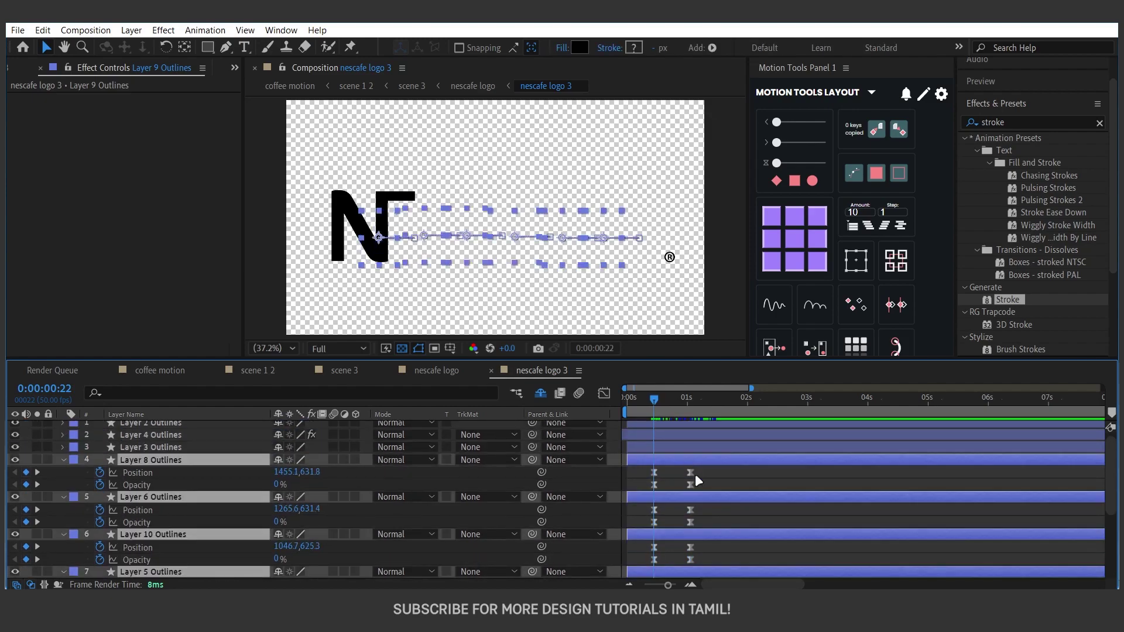
{"action": "scroll", "coordinate": [695, 473], "scroll_direction": "down", "scroll_amount": 5}
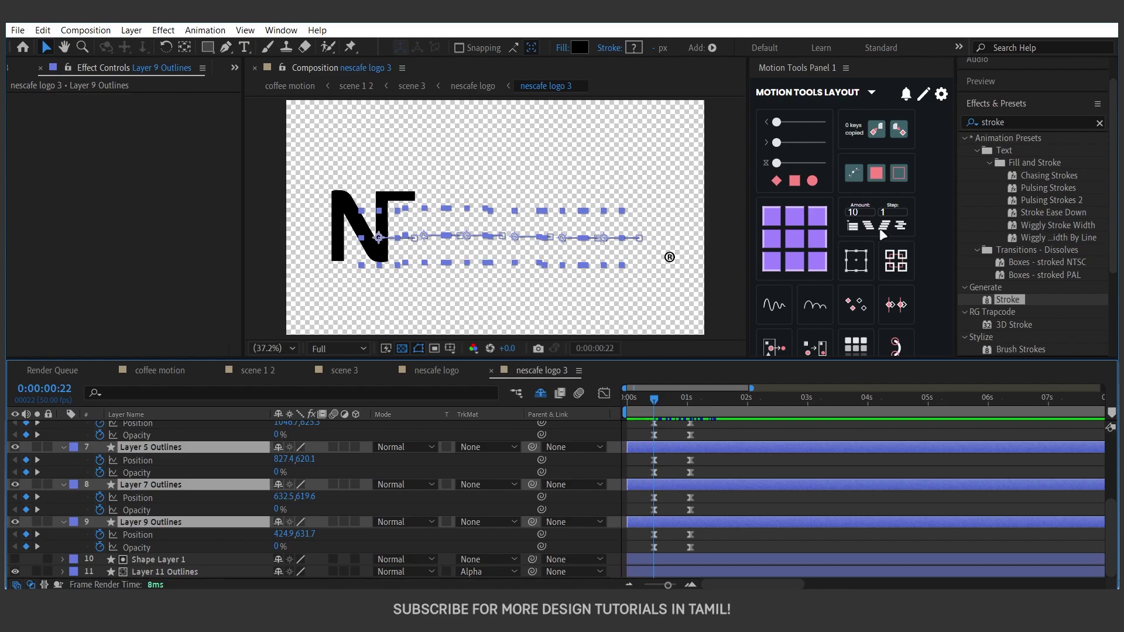
{"action": "left_click", "coordinate": [855, 214]}
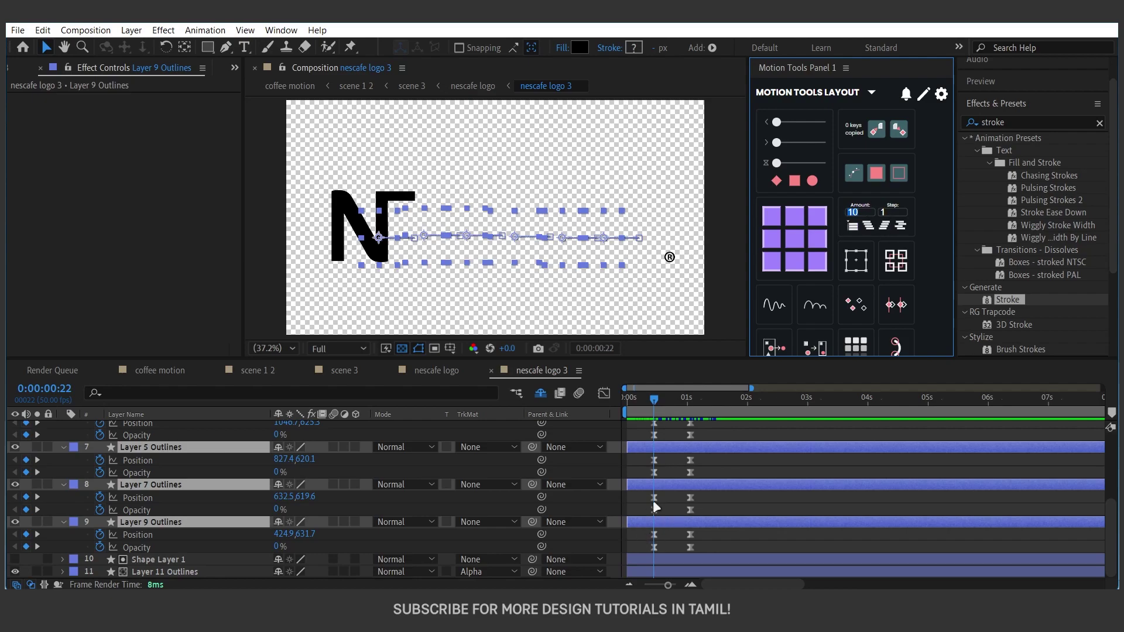
{"action": "left_click", "coordinate": [886, 232]}
{"action": "mouse_move", "coordinate": [642, 402]}
{"action": "left_mouse_down"}
{"action": "mouse_move", "coordinate": [748, 404]}
{"action": "mouse_move", "coordinate": [746, 413]}
{"action": "left_mouse_up"}
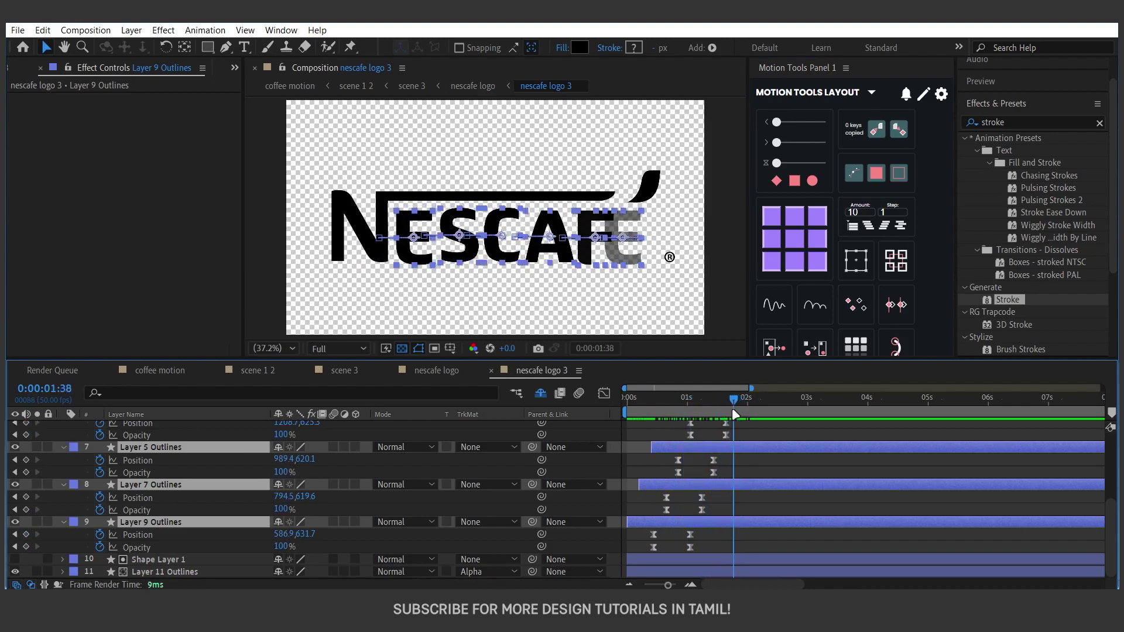
{"action": "mouse_move", "coordinate": [743, 409]}
{"action": "left_mouse_down"}
{"action": "mouse_move", "coordinate": [637, 423]}
{"action": "mouse_move", "coordinate": [653, 420]}
{"action": "left_mouse_up"}
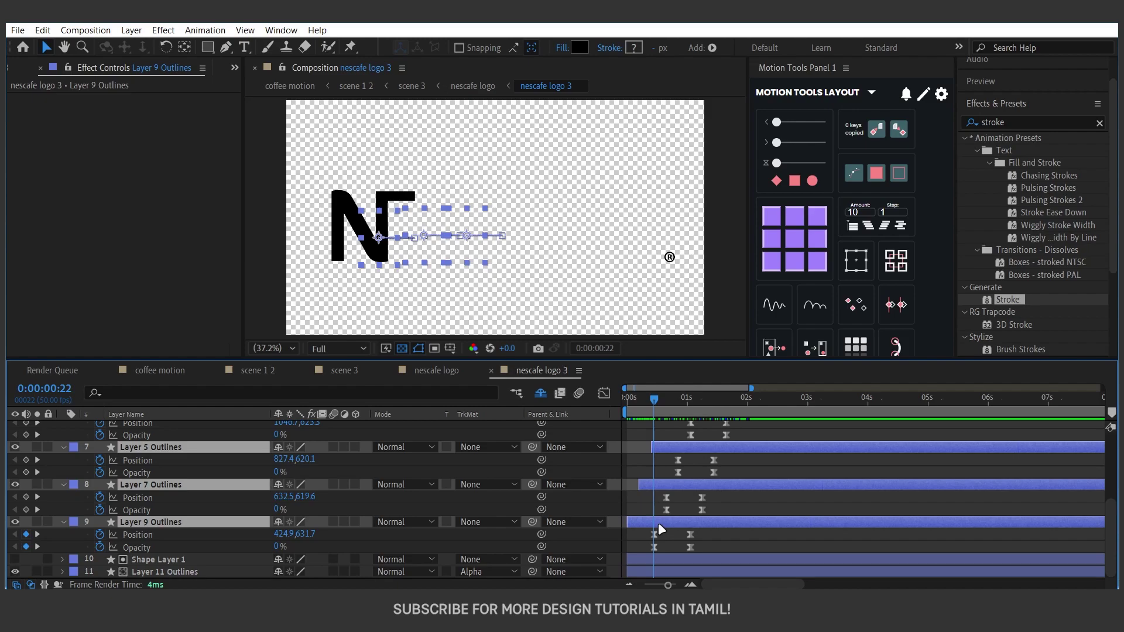
Step: Try shifting the letter layers earlier, undo it, and preview the reveal
{"action": "left_click_drag", "start_coordinate": [659, 524], "coordinate": [636, 524]}
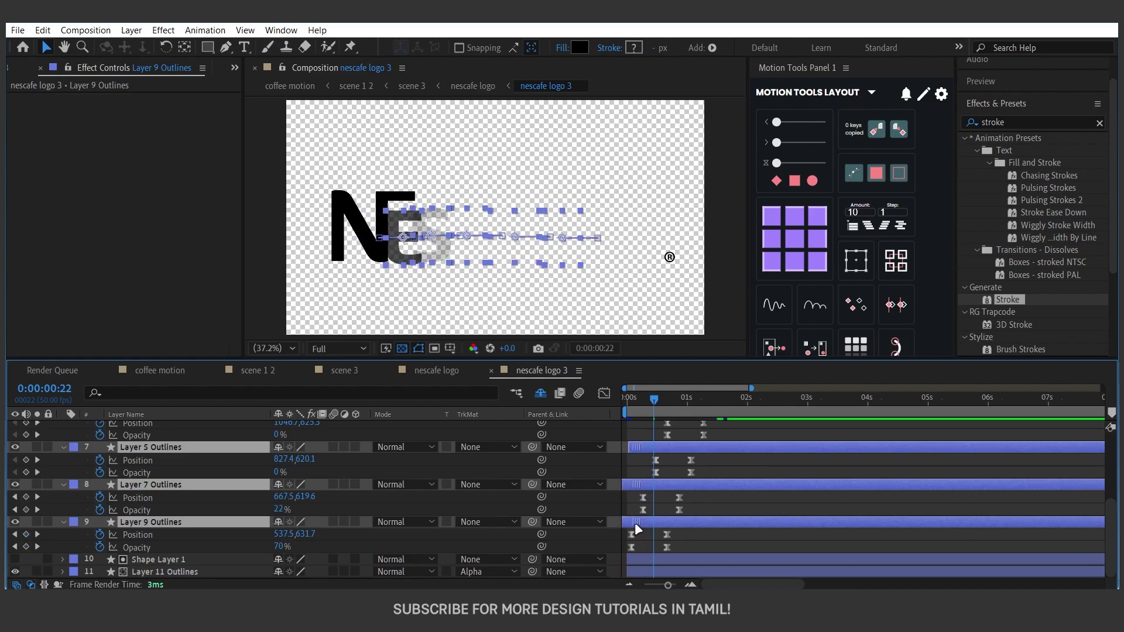
{"action": "key", "text": "ctrl+z"}
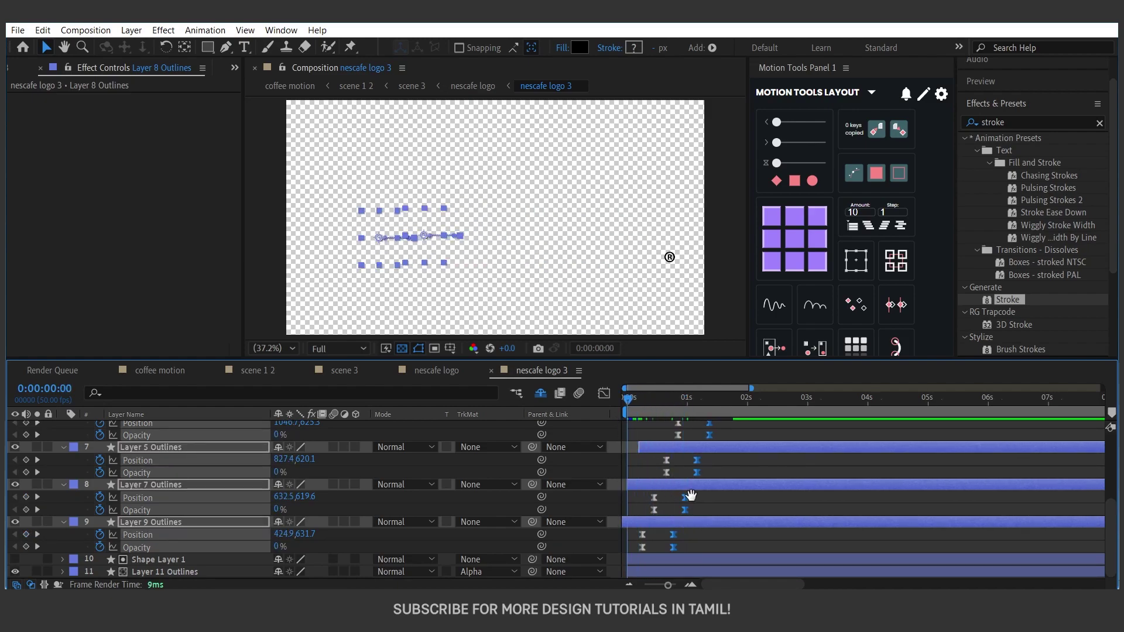
{"action": "key", "text": "space"}
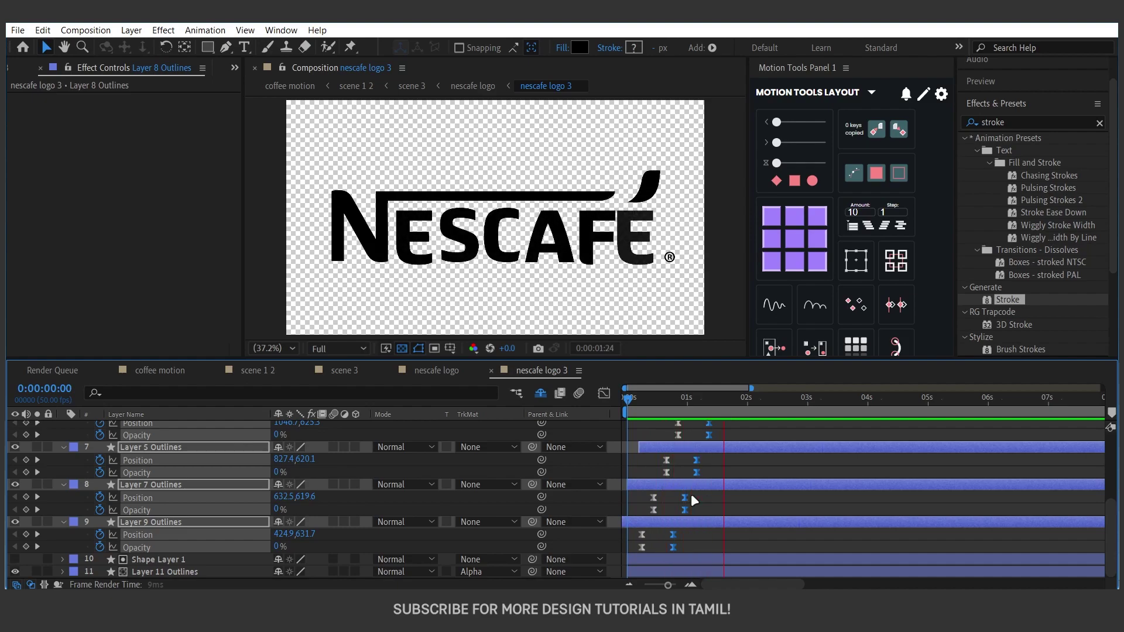
{"action": "left_click_drag", "start_coordinate": [673, 398], "coordinate": [697, 401]}
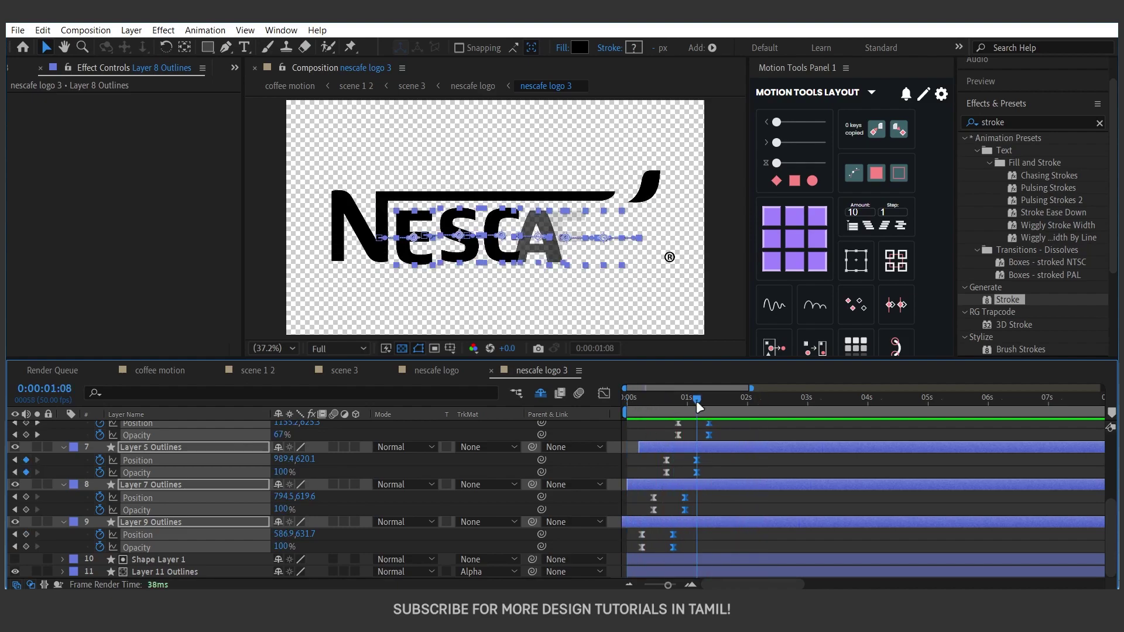
Step: Move the letters' Opacity keyframes slightly later than their Position keys and preview the reveal
{"action": "left_click", "coordinate": [710, 536]}
{"action": "left_click_drag", "start_coordinate": [683, 543], "coordinate": [637, 554]}
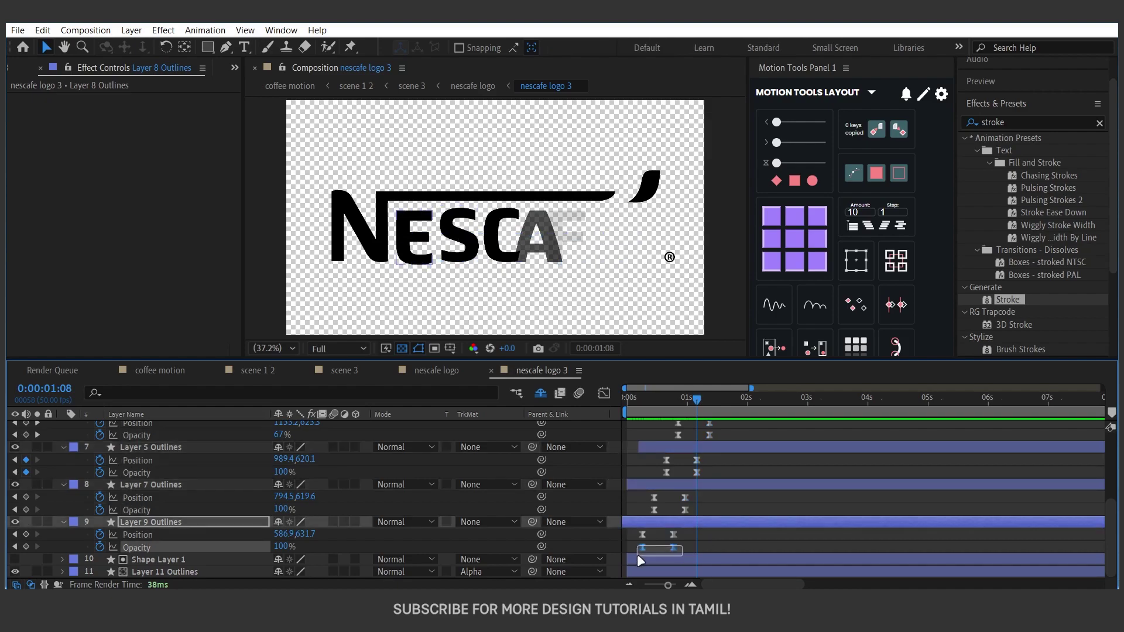
{"action": "left_click_drag", "start_coordinate": [699, 505], "coordinate": [649, 516]}
{"action": "mouse_move", "coordinate": [718, 469]}
{"action": "left_mouse_down"}
{"action": "mouse_move", "coordinate": [654, 476]}
{"action": "mouse_move", "coordinate": [737, 483]}
{"action": "mouse_move", "coordinate": [744, 472]}
{"action": "mouse_move", "coordinate": [687, 492]}
{"action": "mouse_move", "coordinate": [716, 488]}
{"action": "left_mouse_up"}
{"action": "scroll", "coordinate": [715, 461], "scroll_direction": "up", "scroll_amount": 5}
{"action": "scroll", "coordinate": [745, 472], "scroll_direction": "up", "scroll_amount": 5}
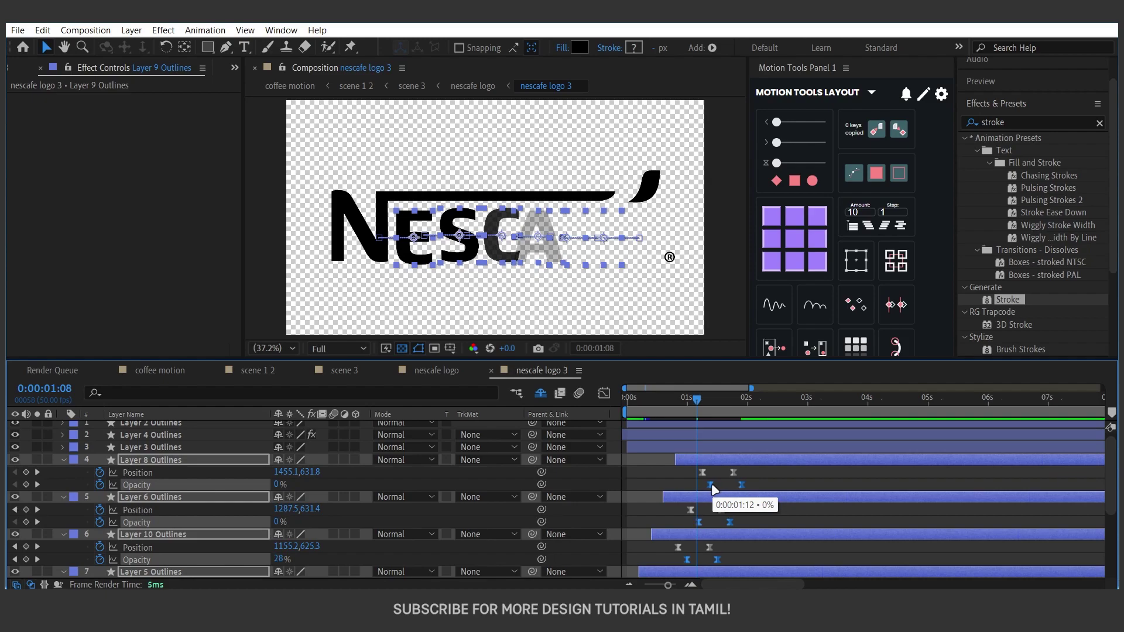
{"action": "left_click_drag", "start_coordinate": [747, 398], "coordinate": [600, 432]}
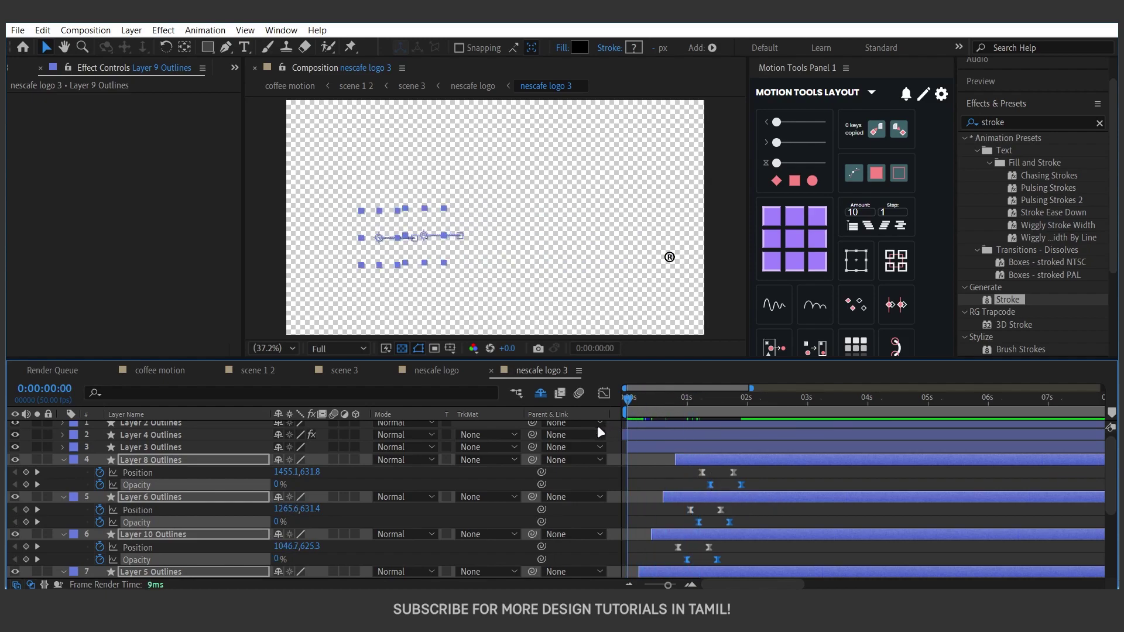
{"action": "key", "text": "space"}
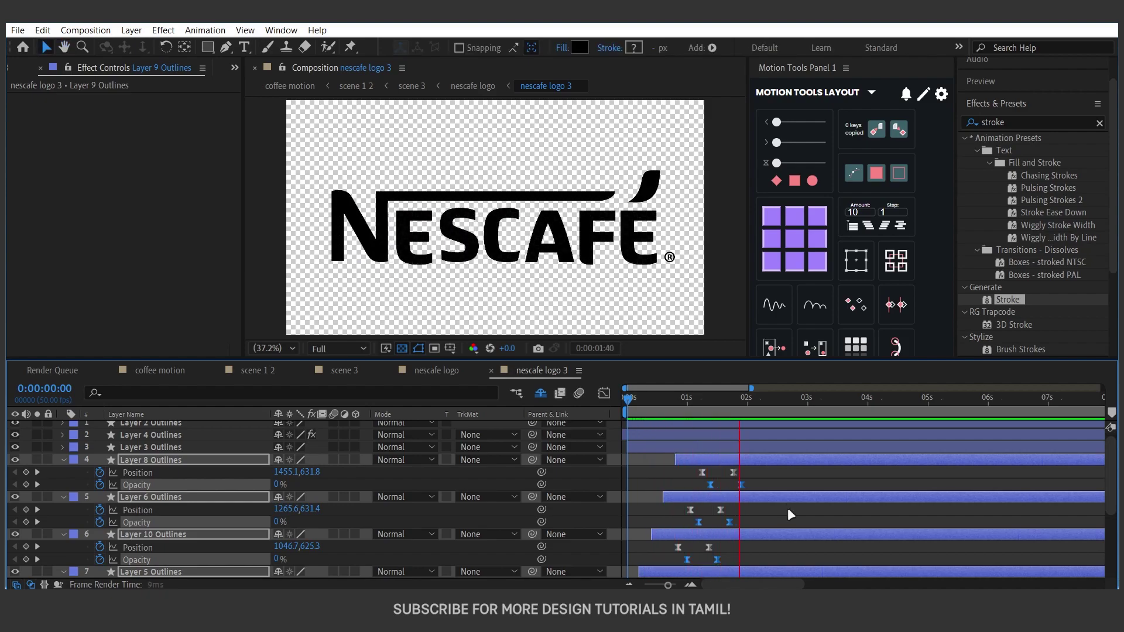
{"action": "key", "text": "space"}
{"action": "key", "text": "space"}
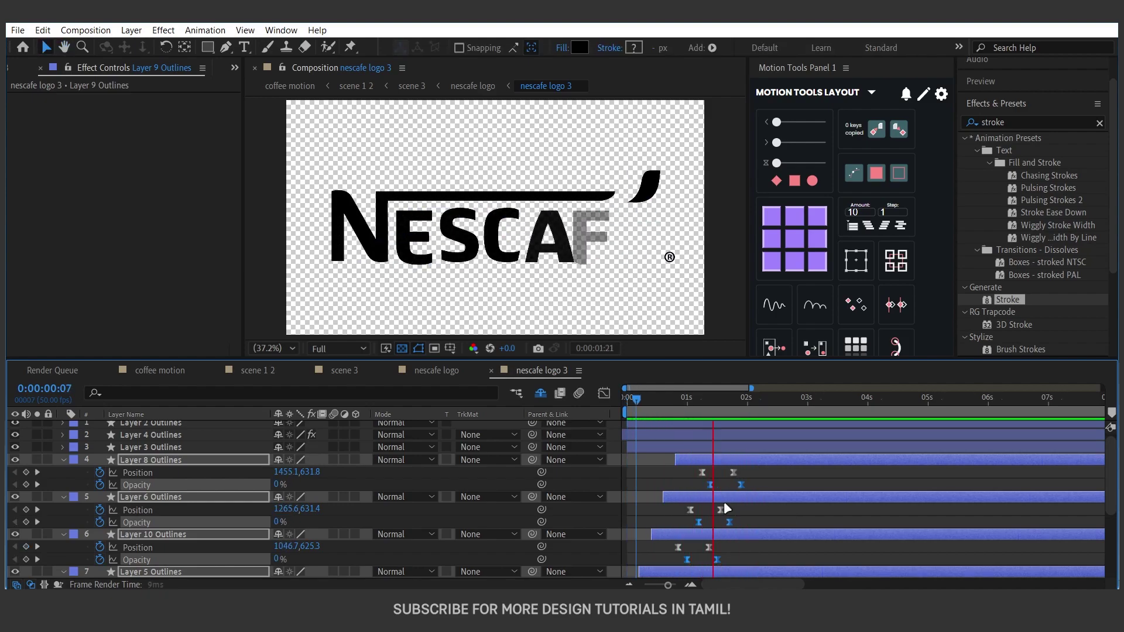
{"action": "key", "text": "space"}
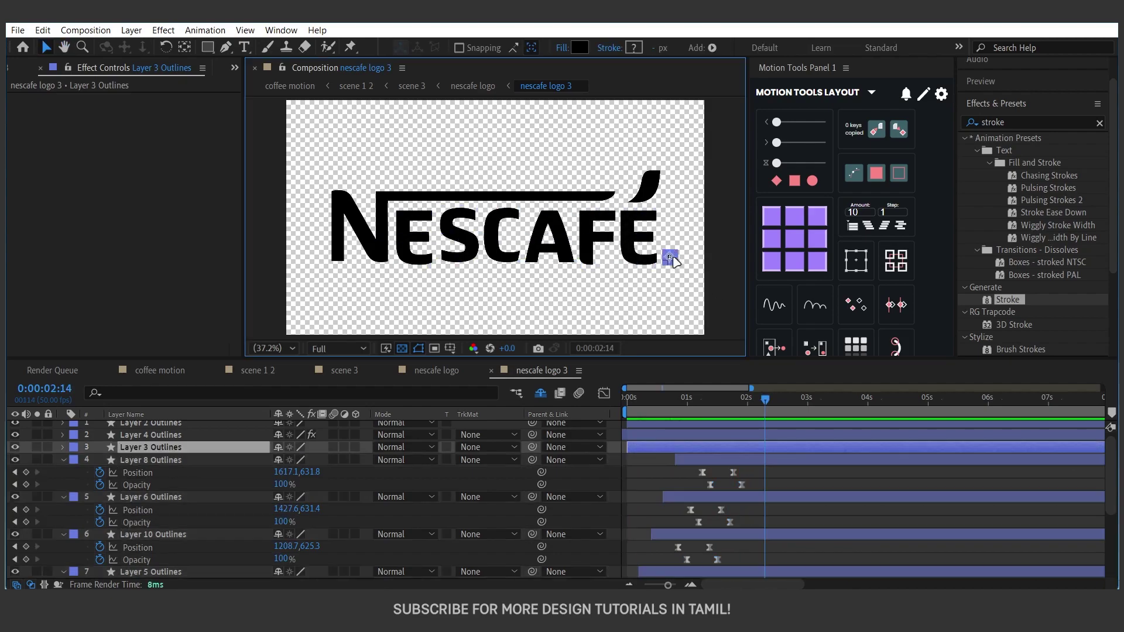
Step: Select the ® mark and Layer 2 Outlines and start Scale keyframes at 0:00:01:39
{"action": "left_click", "coordinate": [679, 264]}
{"action": "scroll", "coordinate": [674, 266], "scroll_direction": "up", "scroll_amount": 5}
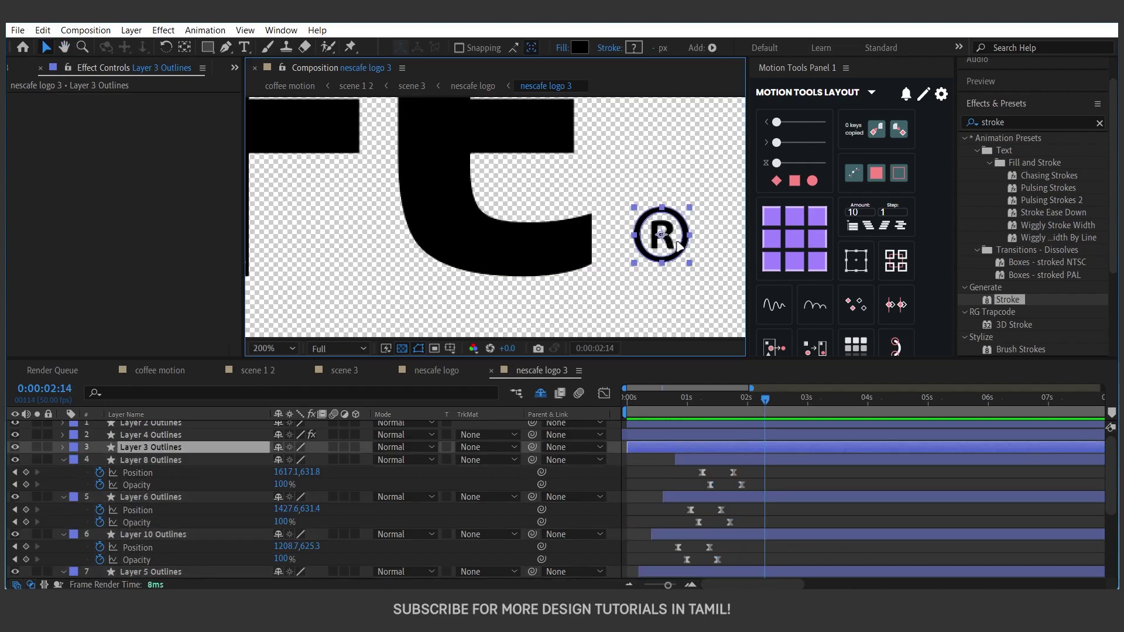
{"action": "left_click_drag", "start_coordinate": [702, 196], "coordinate": [633, 280]}
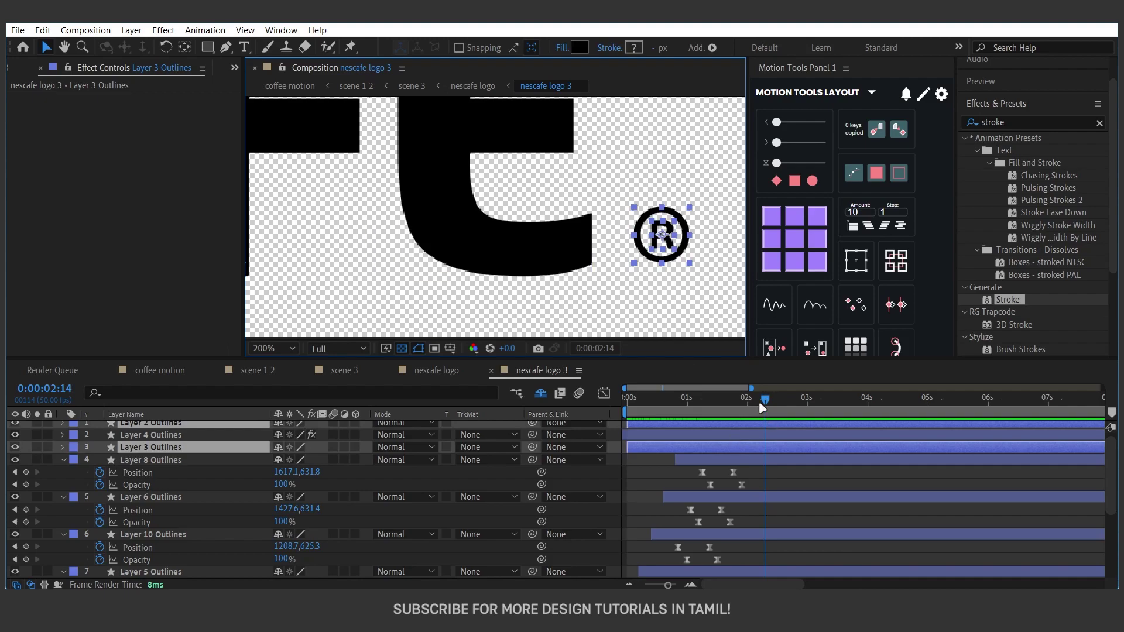
{"action": "left_click_drag", "start_coordinate": [762, 408], "coordinate": [734, 410]}
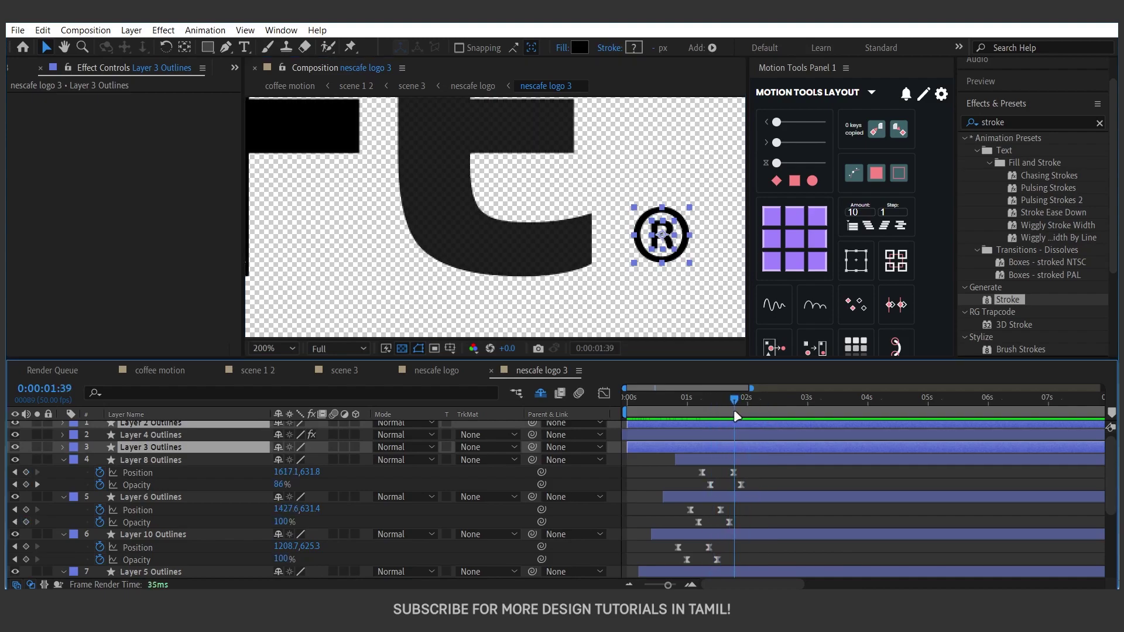
{"action": "scroll", "coordinate": [247, 514], "scroll_direction": "up", "scroll_amount": 1}
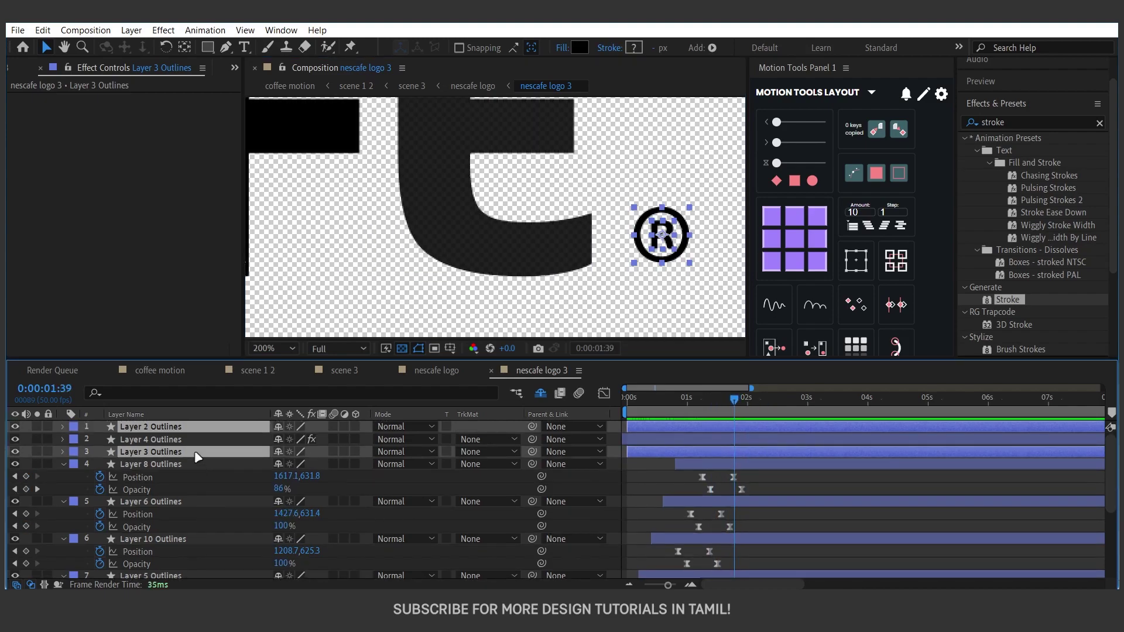
{"action": "key", "text": "s"}
{"action": "left_click", "coordinate": [100, 477]}
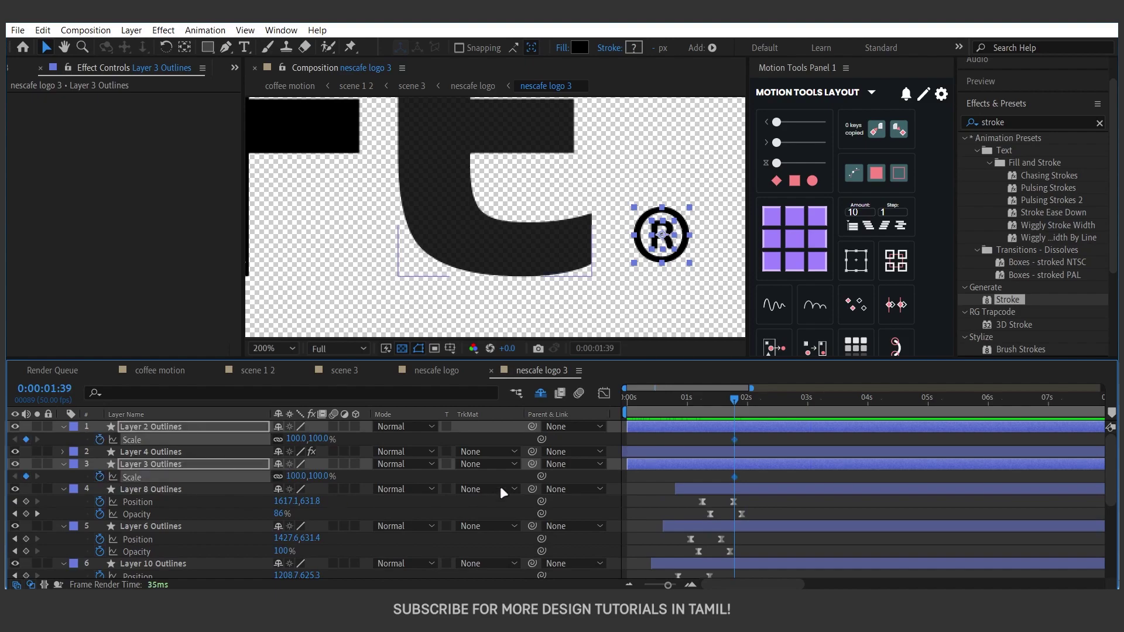
Step: Add 100% Scale keyframes at 0:00:02:09, set the first to 0%, and apply Easy Ease
{"action": "key", "text": "space"}
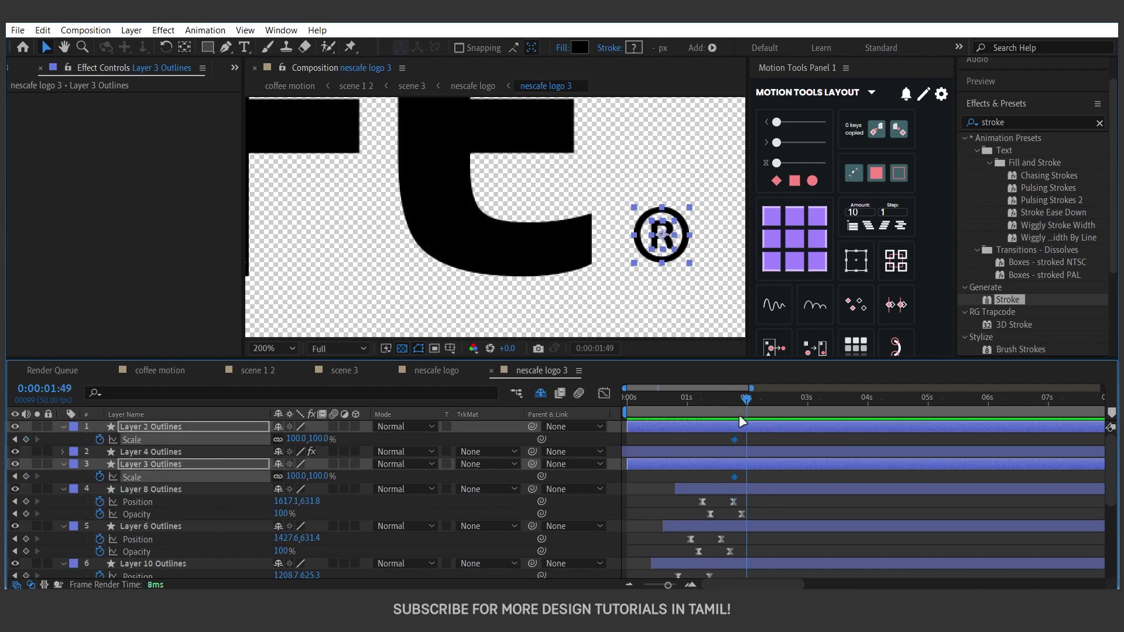
{"action": "left_click", "coordinate": [26, 476]}
{"action": "left_click", "coordinate": [15, 439]}
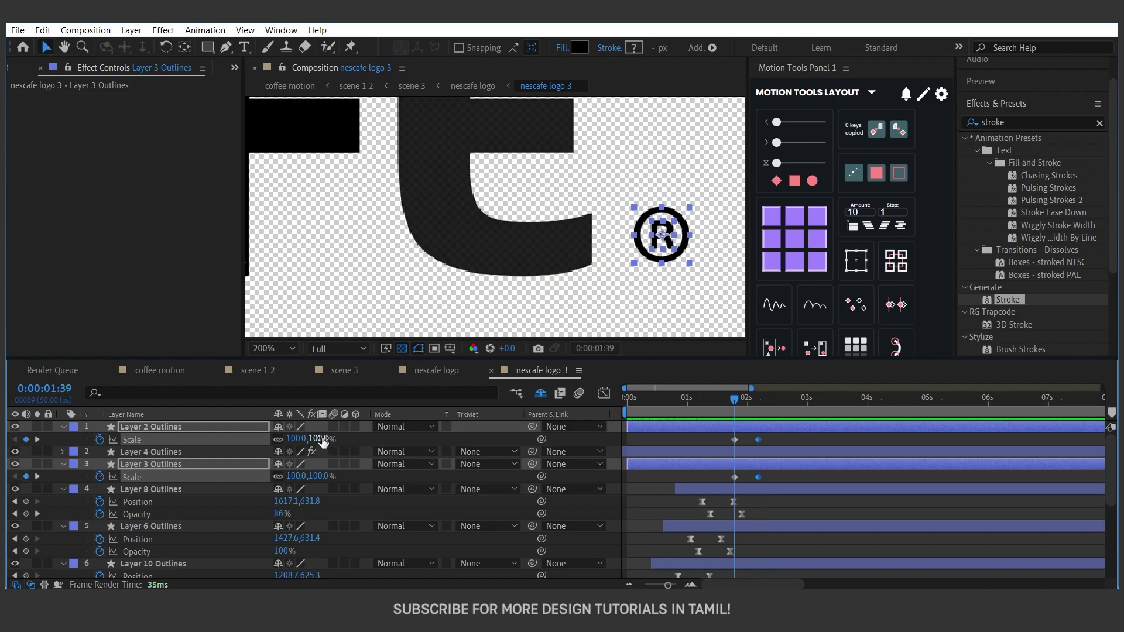
{"action": "type", "text": "0"}
{"action": "key", "text": "Return"}
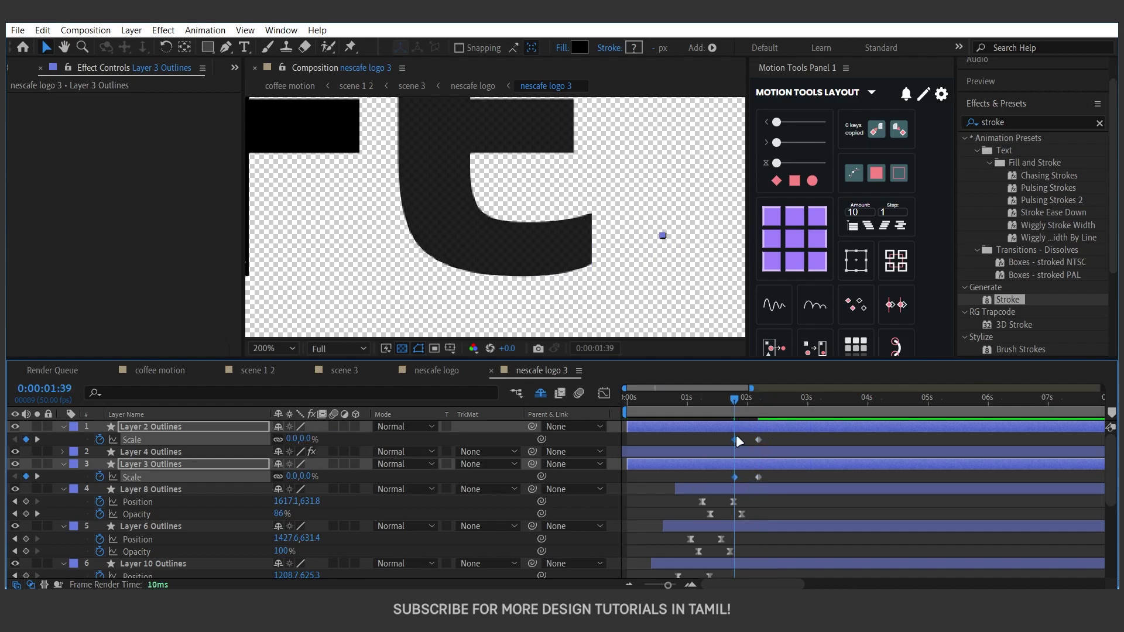
{"action": "mouse_move", "coordinate": [735, 404]}
{"action": "left_mouse_down"}
{"action": "mouse_move", "coordinate": [763, 400]}
{"action": "mouse_move", "coordinate": [718, 479]}
{"action": "left_mouse_up"}
{"action": "key", "text": "F9"}
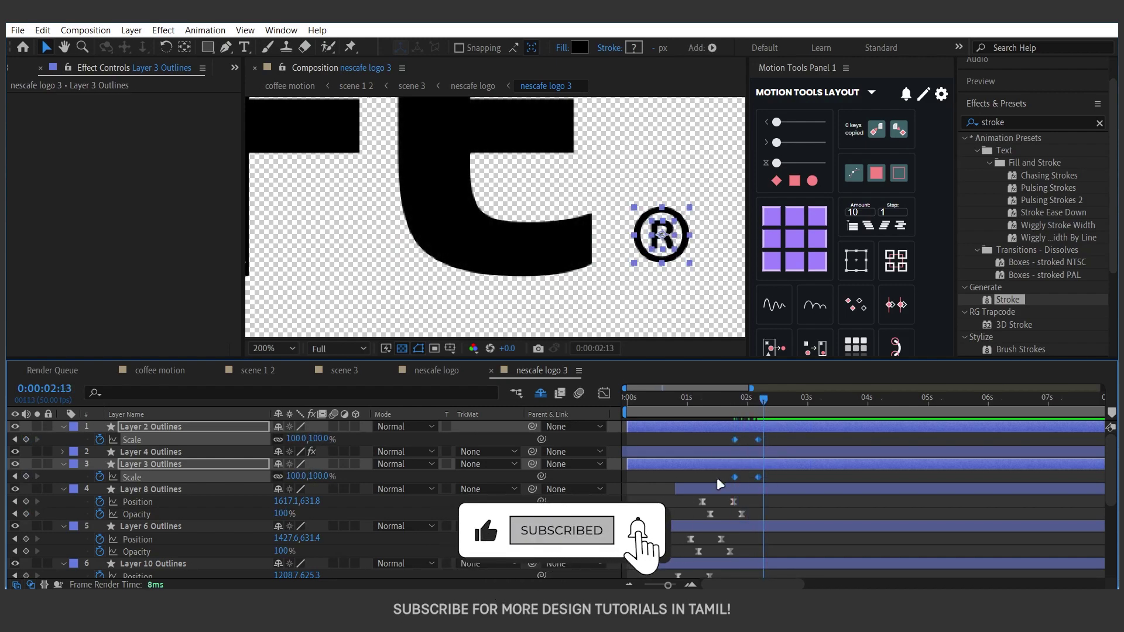
{"action": "key", "text": "Home"}
{"action": "scroll", "coordinate": [542, 279], "scroll_direction": "down", "scroll_amount": 6}
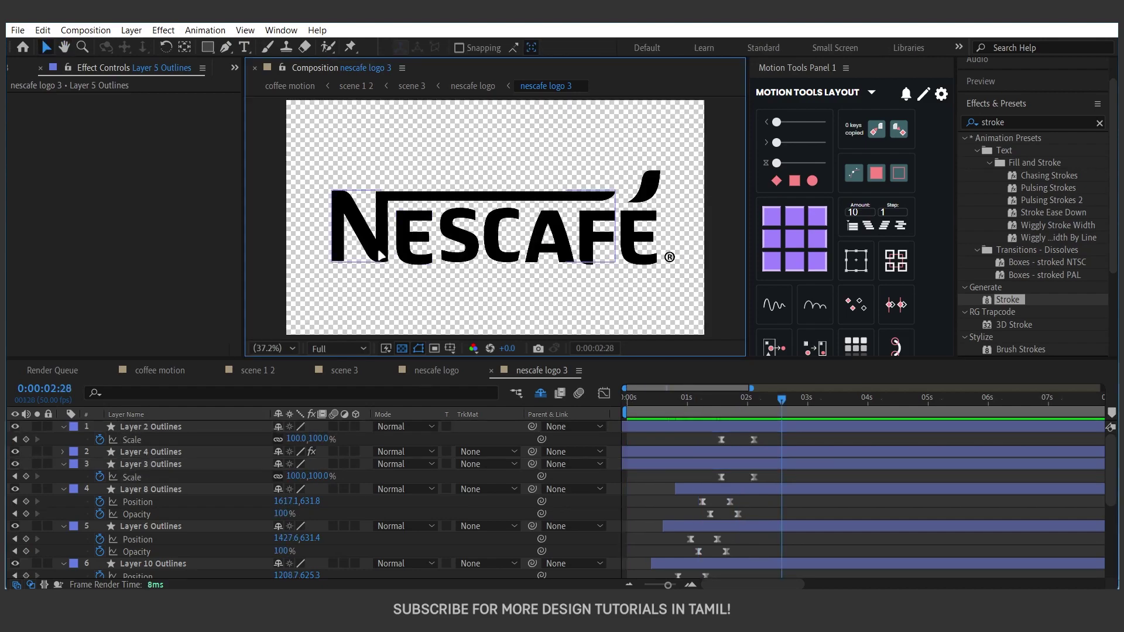
Step: Go to scene 3 at 0:00:02:29 and expand the Character settings to check the text colour
{"action": "left_click", "coordinate": [343, 370]}
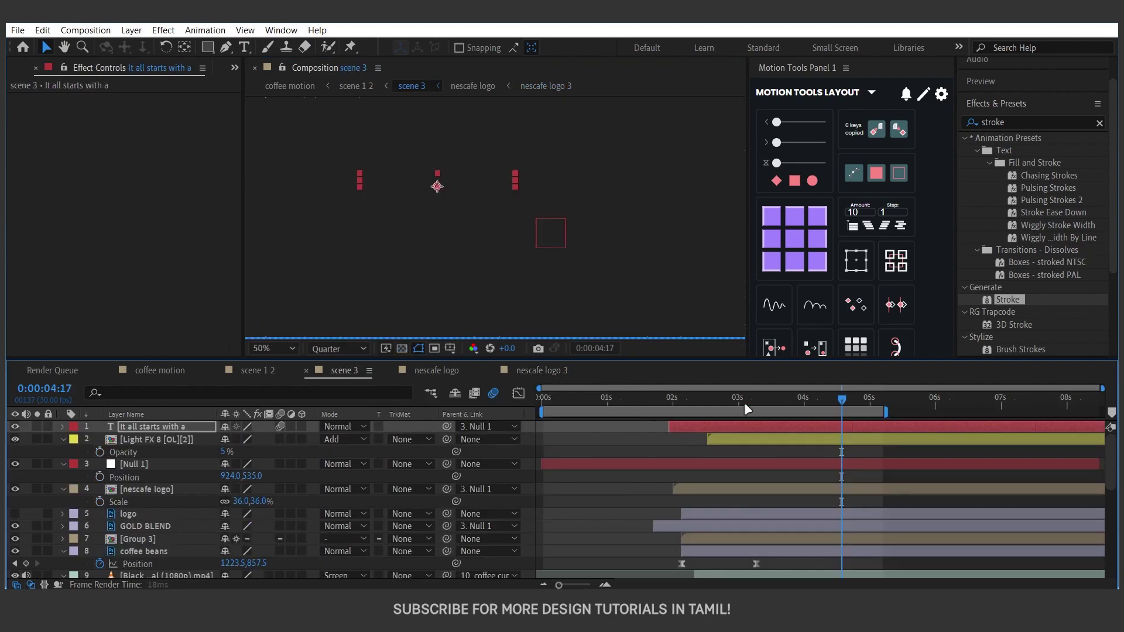
{"action": "left_click", "coordinate": [736, 404]}
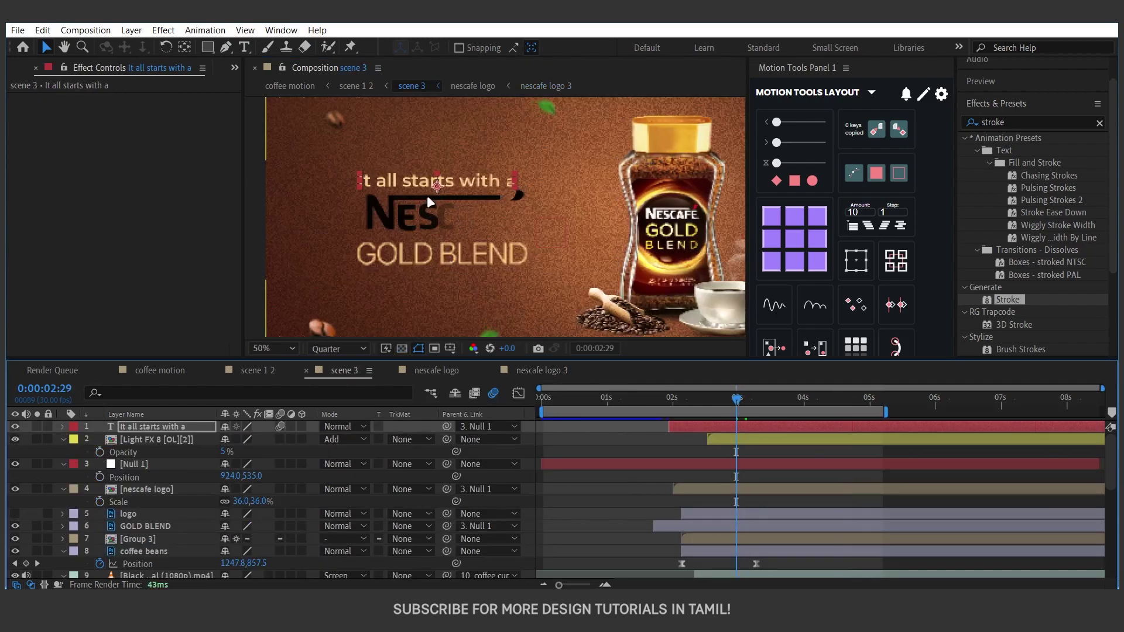
{"action": "left_click", "coordinate": [991, 103]}
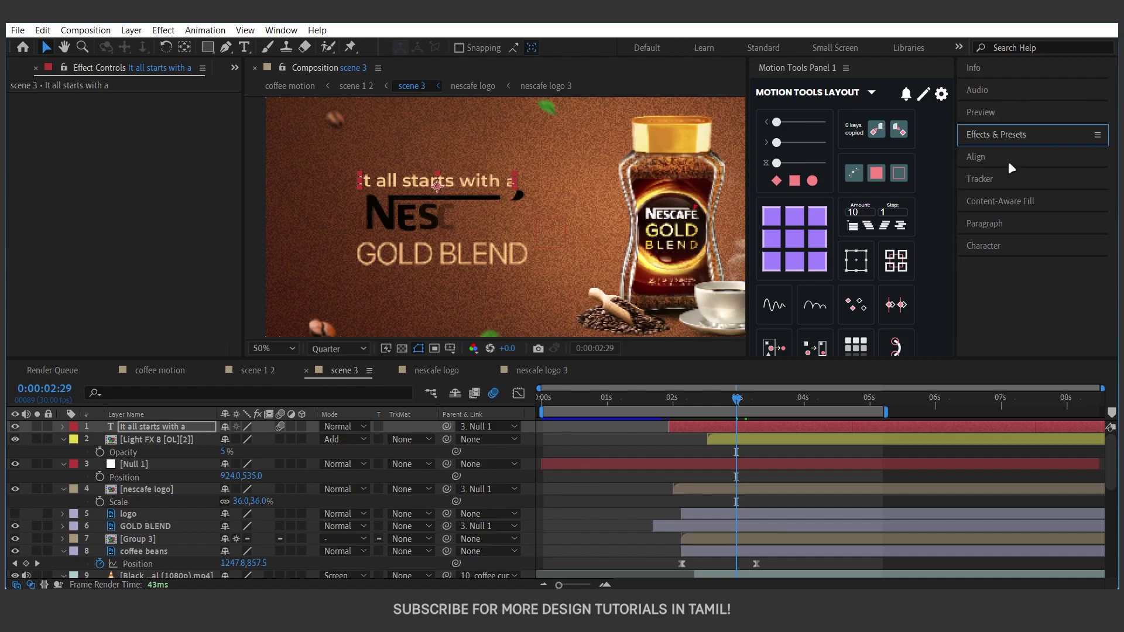
{"action": "left_click", "coordinate": [998, 244]}
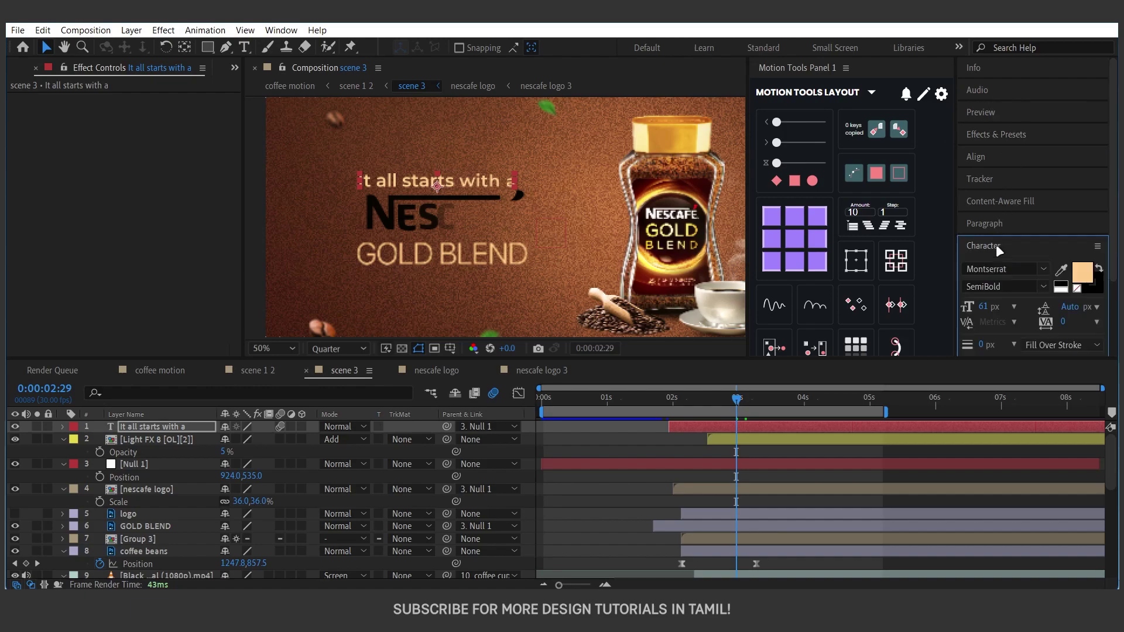
{"action": "left_click", "coordinate": [1087, 274]}
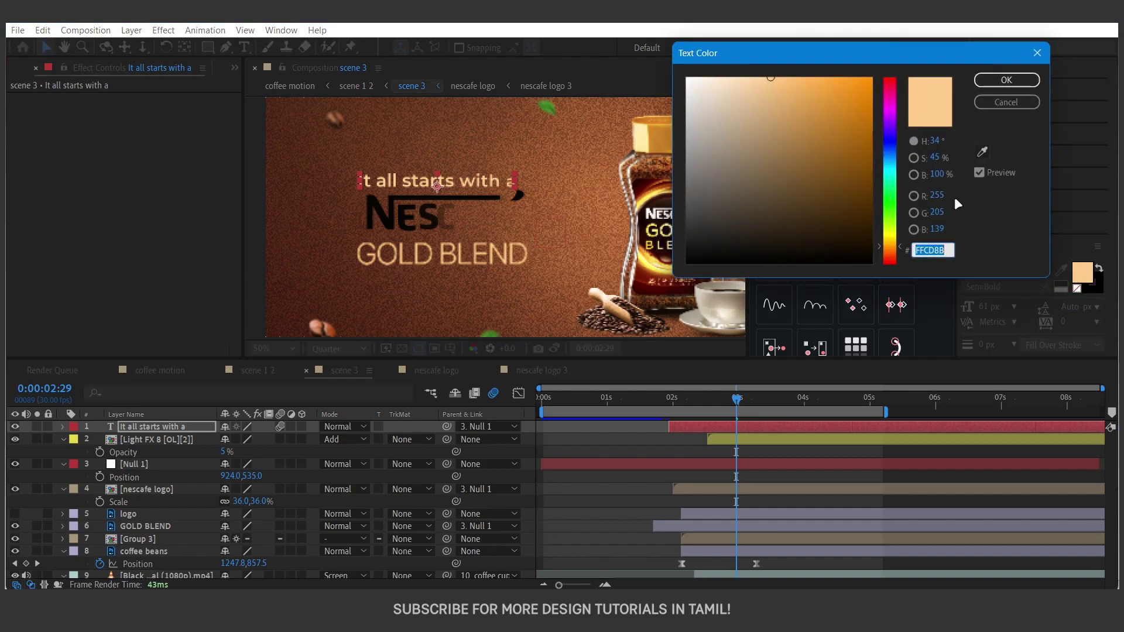
{"action": "left_click", "coordinate": [994, 104]}
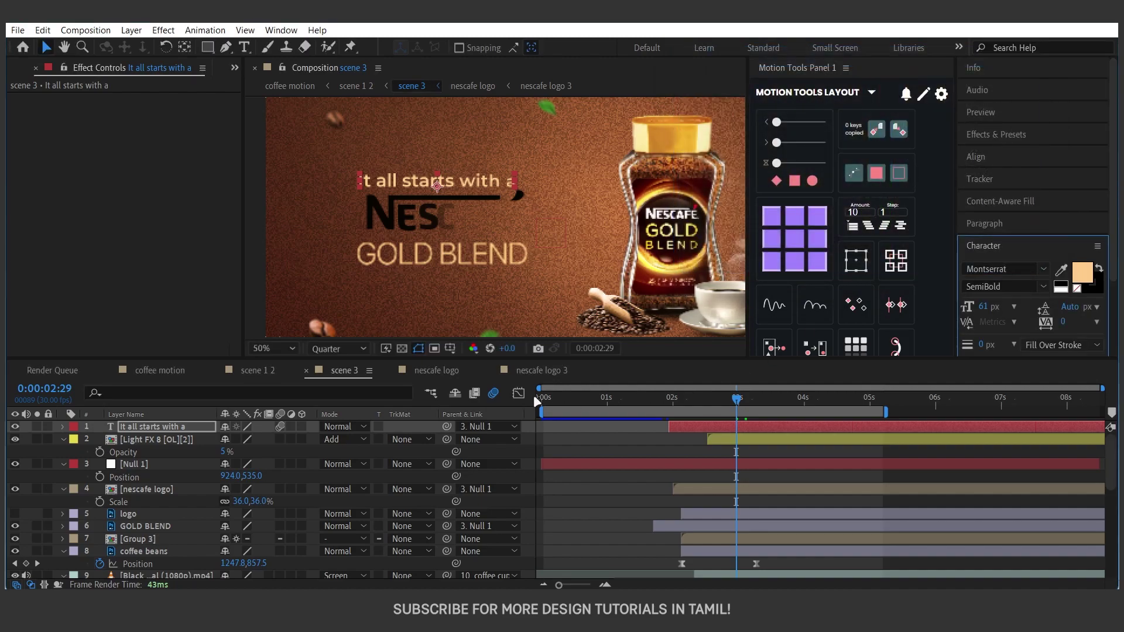
Step: In nescafe logo 3, fill the letter outlines peach FFCD8B and the accent red F20707
{"action": "left_click", "coordinate": [542, 372]}
{"action": "left_click", "coordinate": [426, 262]}
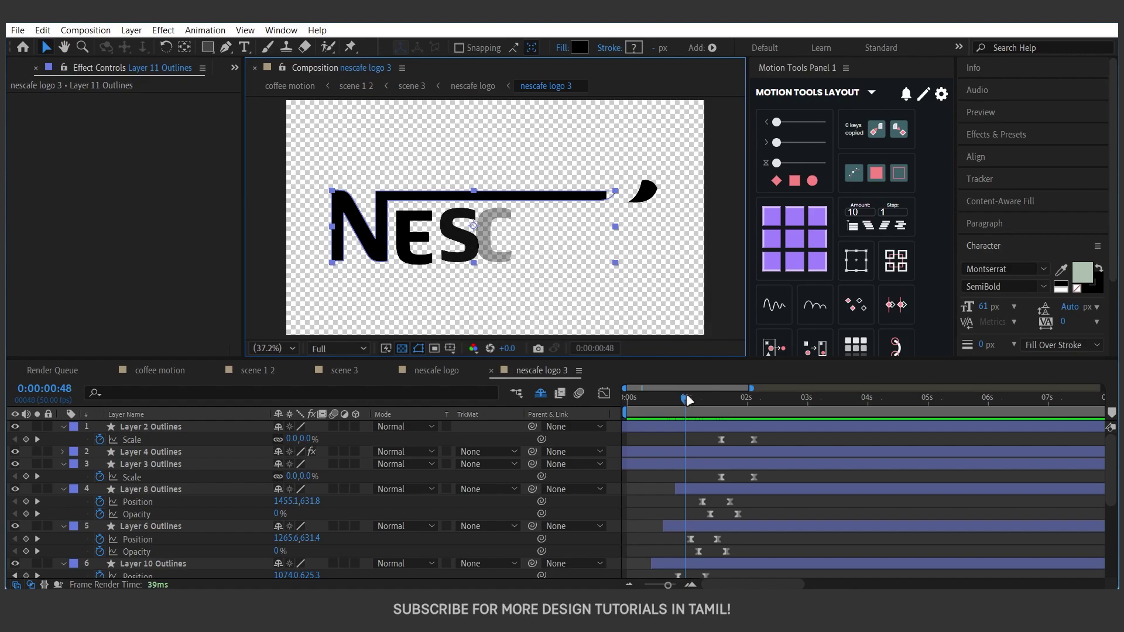
{"action": "left_click_drag", "start_coordinate": [688, 400], "coordinate": [768, 401]}
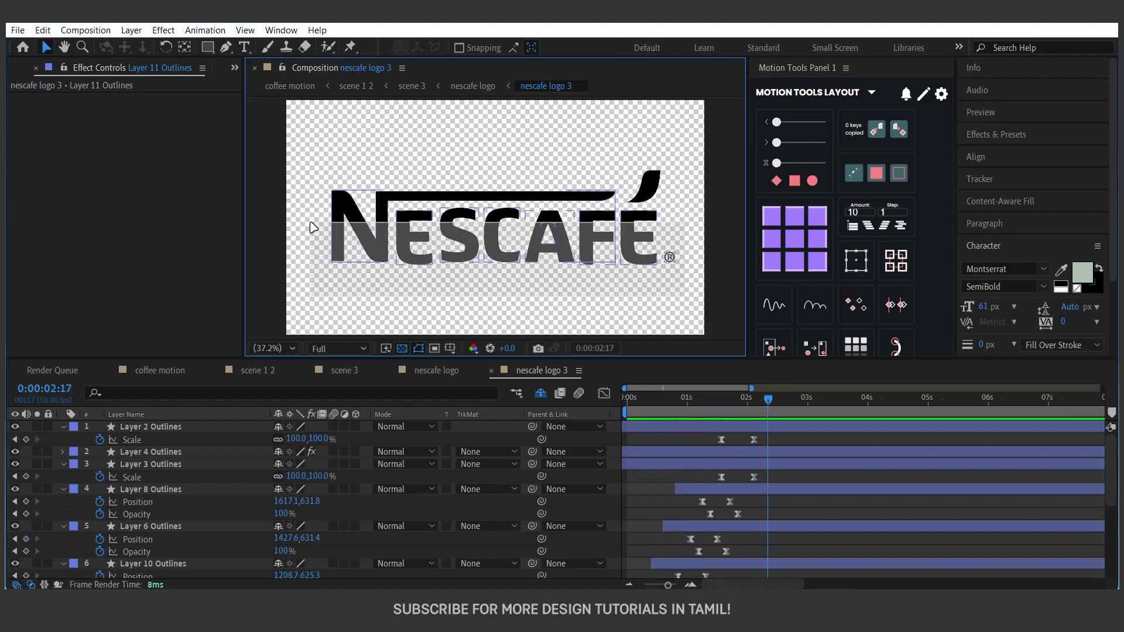
{"action": "left_click_drag", "start_coordinate": [313, 227], "coordinate": [679, 281]}
{"action": "left_click", "coordinate": [579, 47]}
{"action": "type", "text": "FFCD8B"}
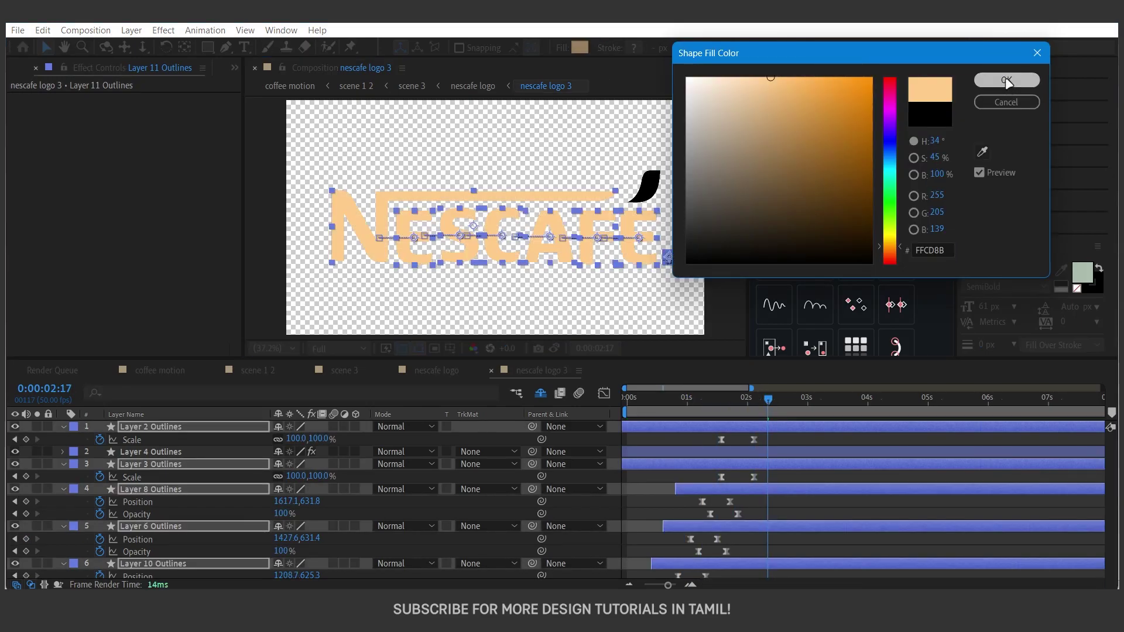
{"action": "left_click", "coordinate": [985, 80]}
{"action": "left_click", "coordinate": [647, 186]}
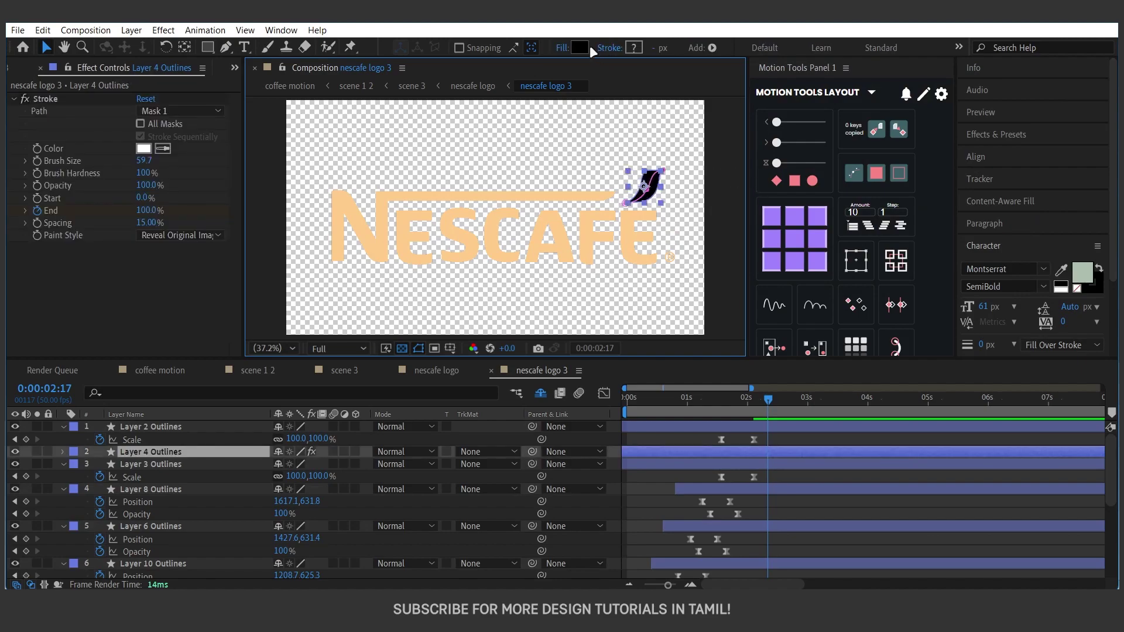
{"action": "left_click", "coordinate": [579, 48]}
{"action": "left_click_drag", "start_coordinate": [843, 193], "coordinate": [867, 86]}
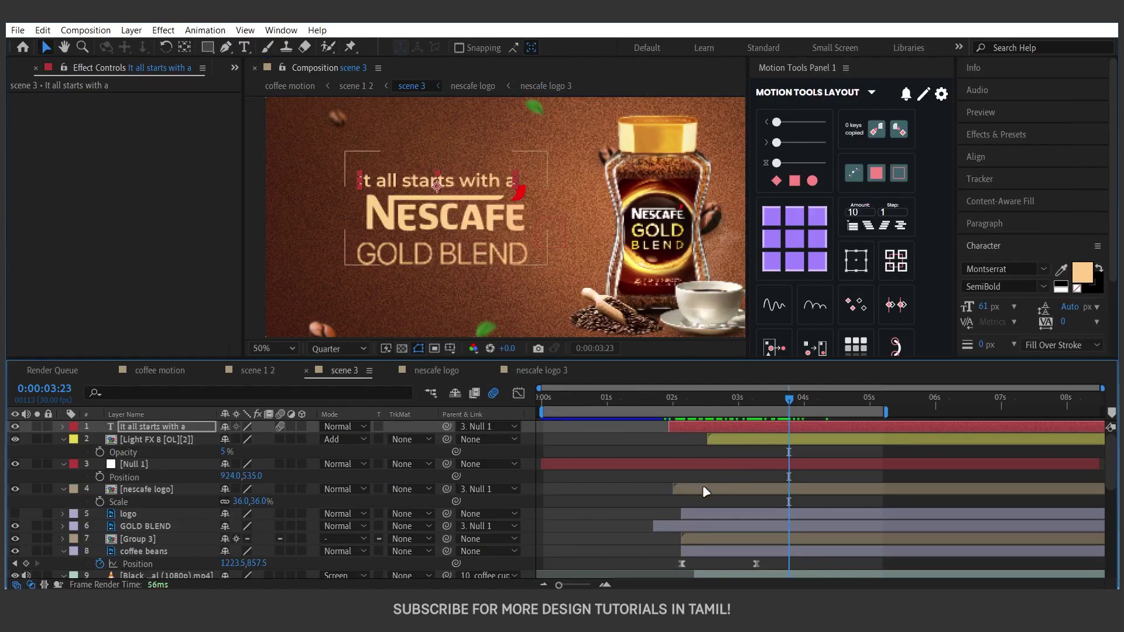
Step: Scrub the nescafe logo layer's Scale from 36% to 40%, then select the GOLD BLEND layer
{"action": "left_click", "coordinate": [702, 486]}
{"action": "scroll", "coordinate": [397, 226], "scroll_direction": "up", "scroll_amount": 2}
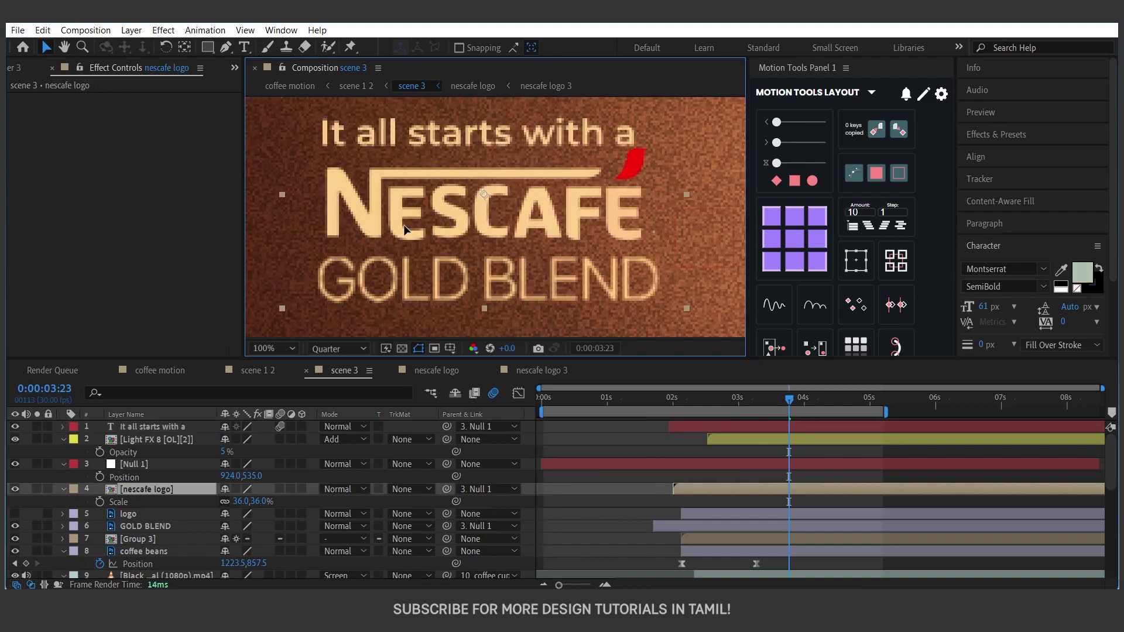
{"action": "key", "text": "s"}
{"action": "key", "text": "s"}
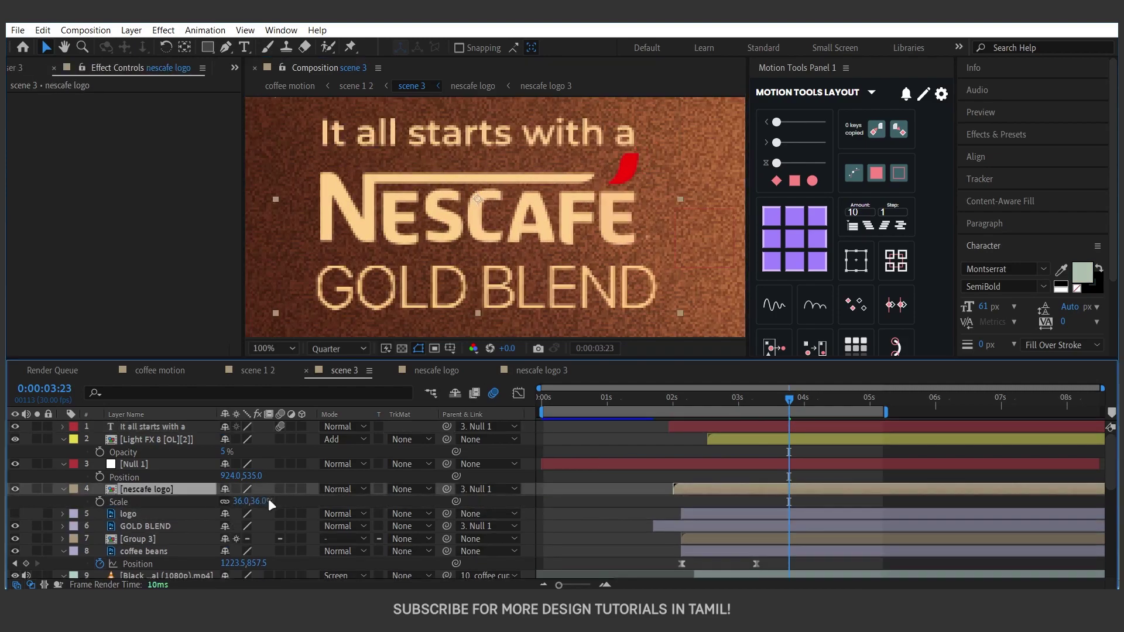
{"action": "mouse_move", "coordinate": [268, 501]}
{"action": "left_mouse_down"}
{"action": "mouse_move", "coordinate": [431, 211]}
{"action": "mouse_move", "coordinate": [443, 212]}
{"action": "left_mouse_up"}
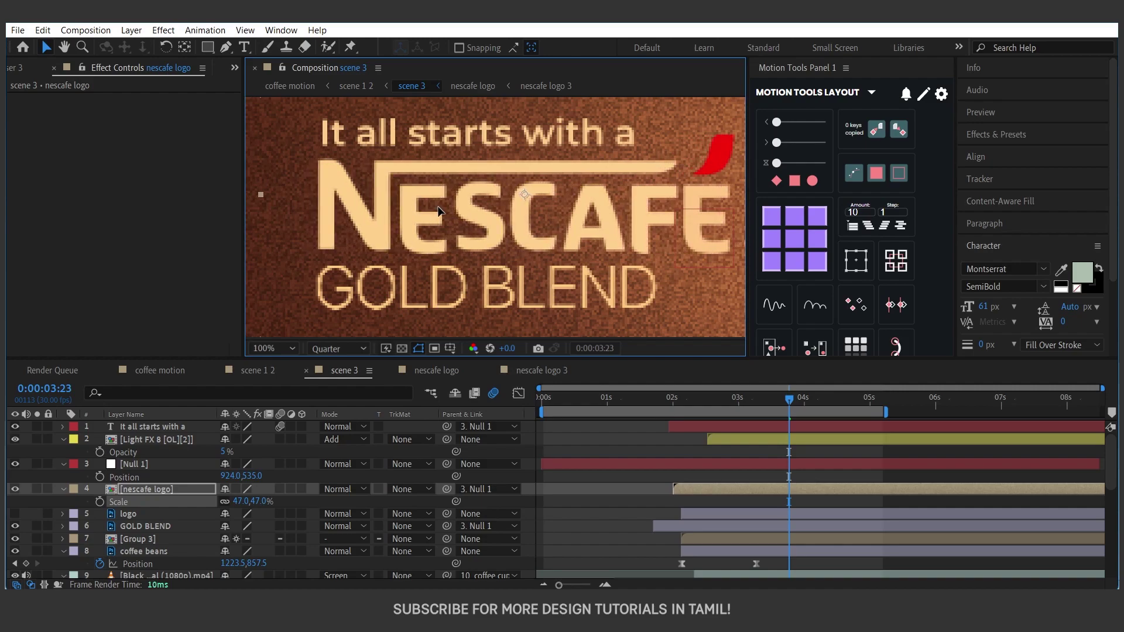
{"action": "scroll", "coordinate": [440, 205], "scroll_direction": "down", "scroll_amount": 2}
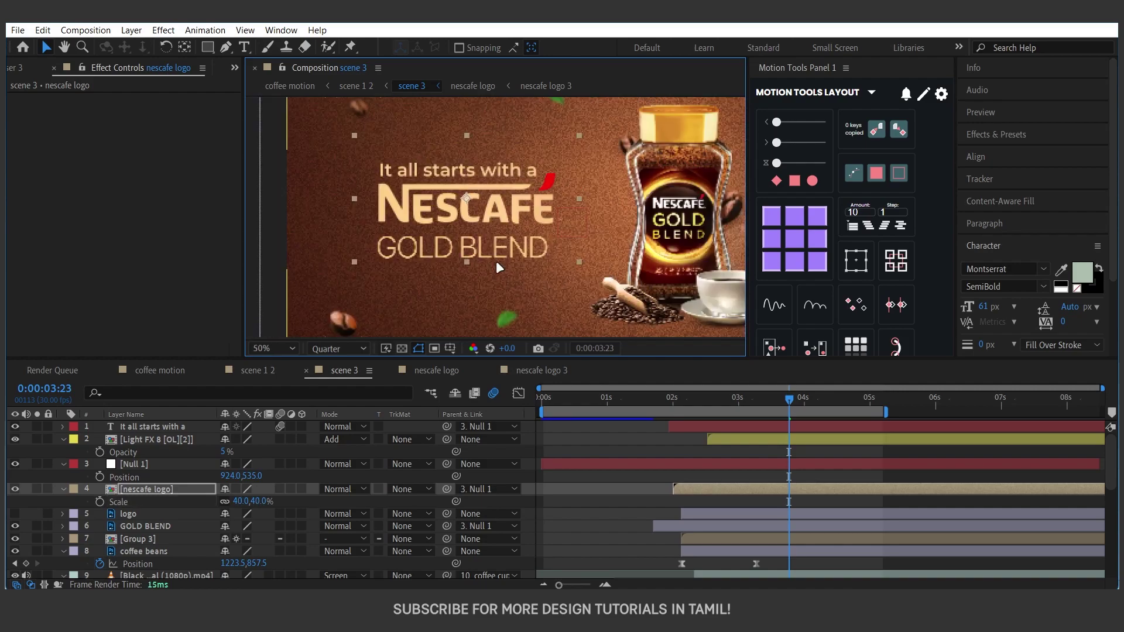
{"action": "left_click", "coordinate": [714, 526]}
{"action": "left_click", "coordinate": [509, 249]}
{"action": "left_click_drag", "start_coordinate": [508, 248], "coordinate": [507, 250]}
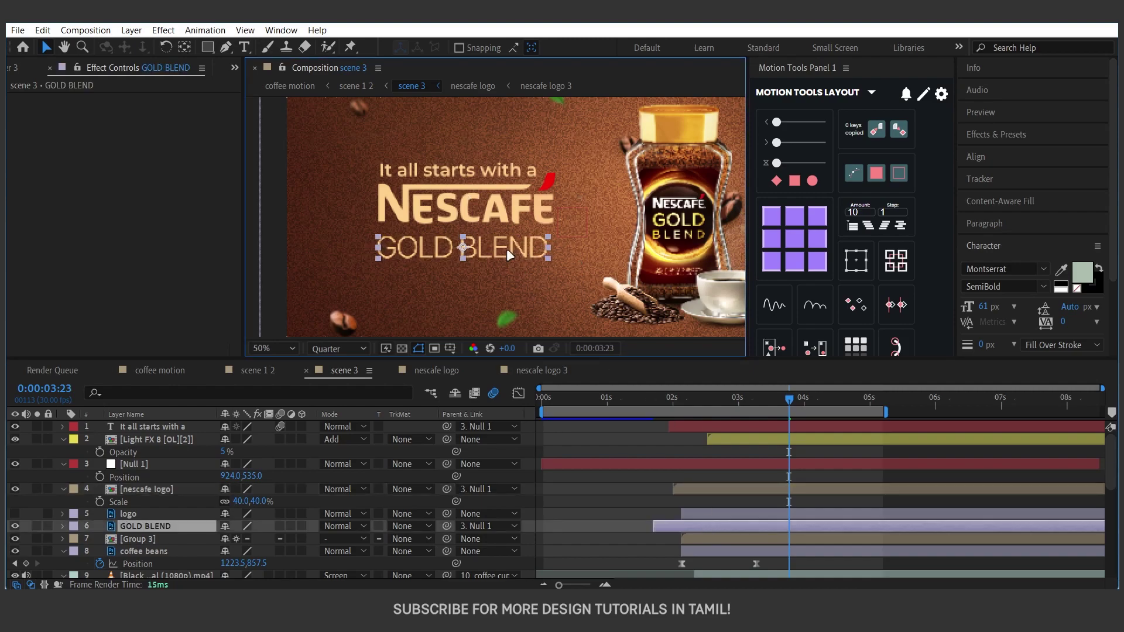
Step: Undo the GOLD BLEND nudge and add Position and Opacity keyframes at 0:00:03:22 and 0:00:04:02
{"action": "key", "text": "ctrl+z"}
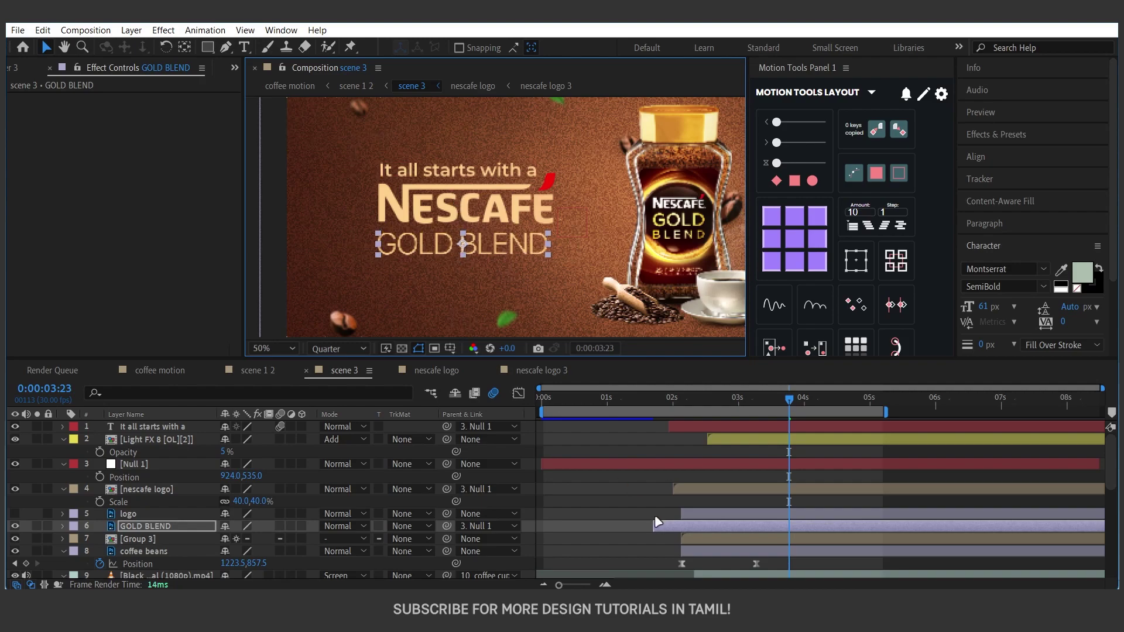
{"action": "left_click_drag", "start_coordinate": [741, 401], "coordinate": [786, 414]}
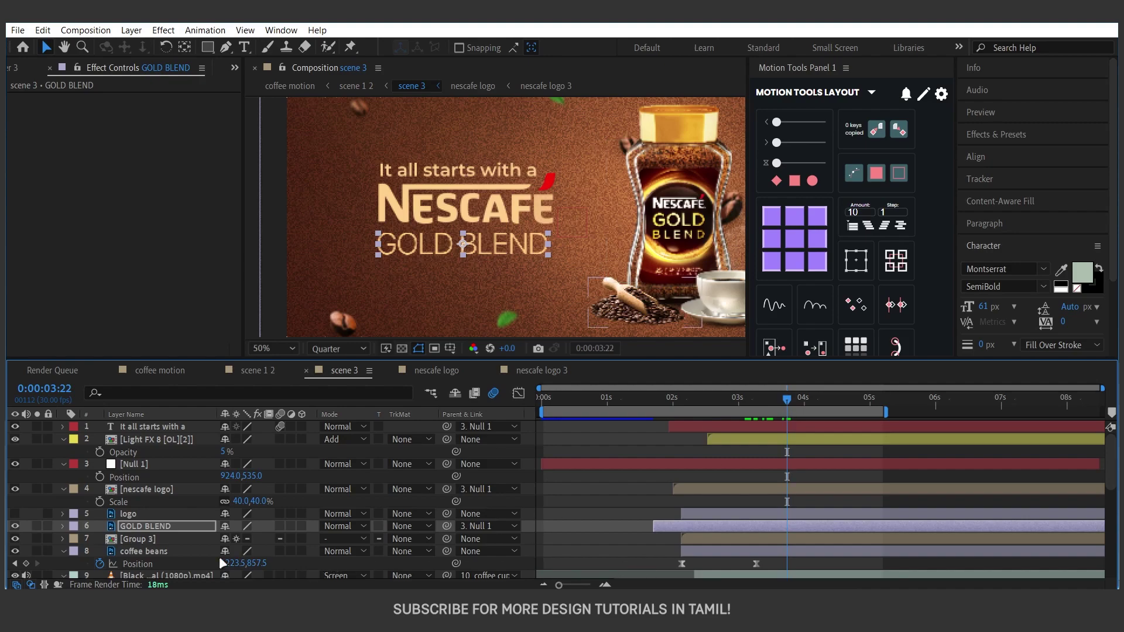
{"action": "key", "text": "p"}
{"action": "left_click", "coordinate": [100, 539]}
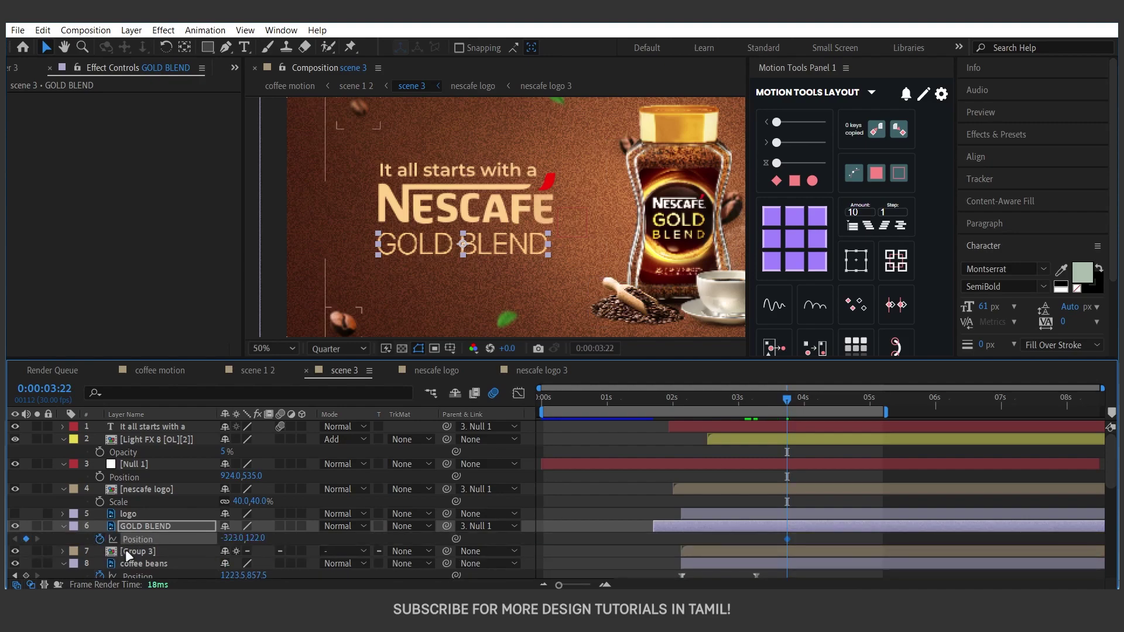
{"action": "key", "text": "shift+t"}
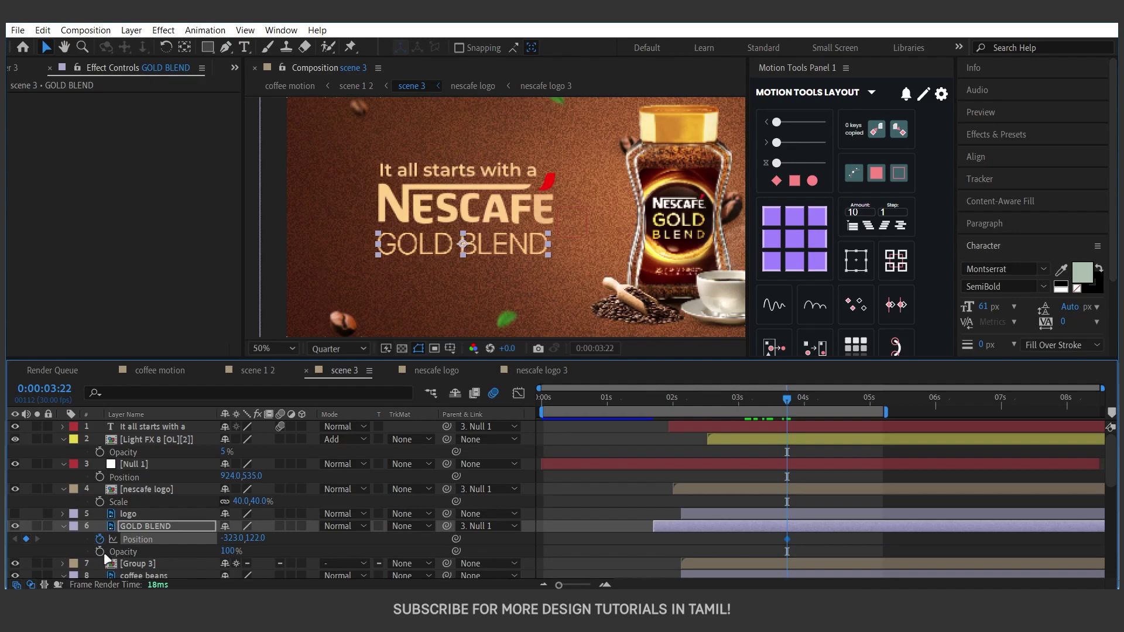
{"action": "left_click", "coordinate": [99, 552]}
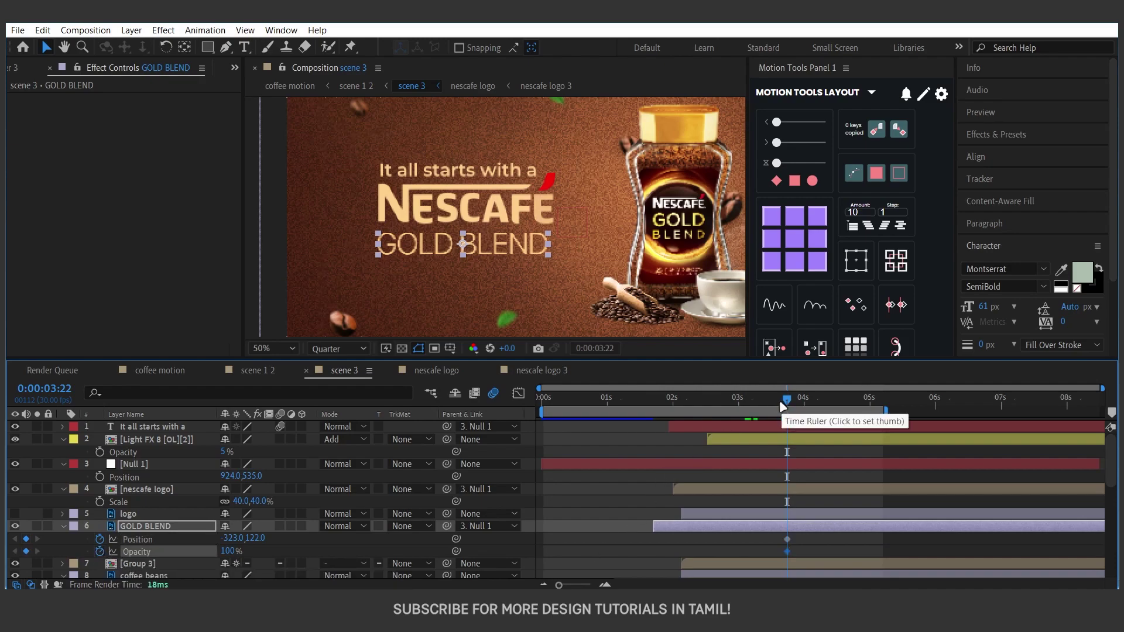
{"action": "left_click_drag", "start_coordinate": [783, 404], "coordinate": [807, 398]}
{"action": "left_click", "coordinate": [26, 539]}
{"action": "left_click", "coordinate": [26, 552]}
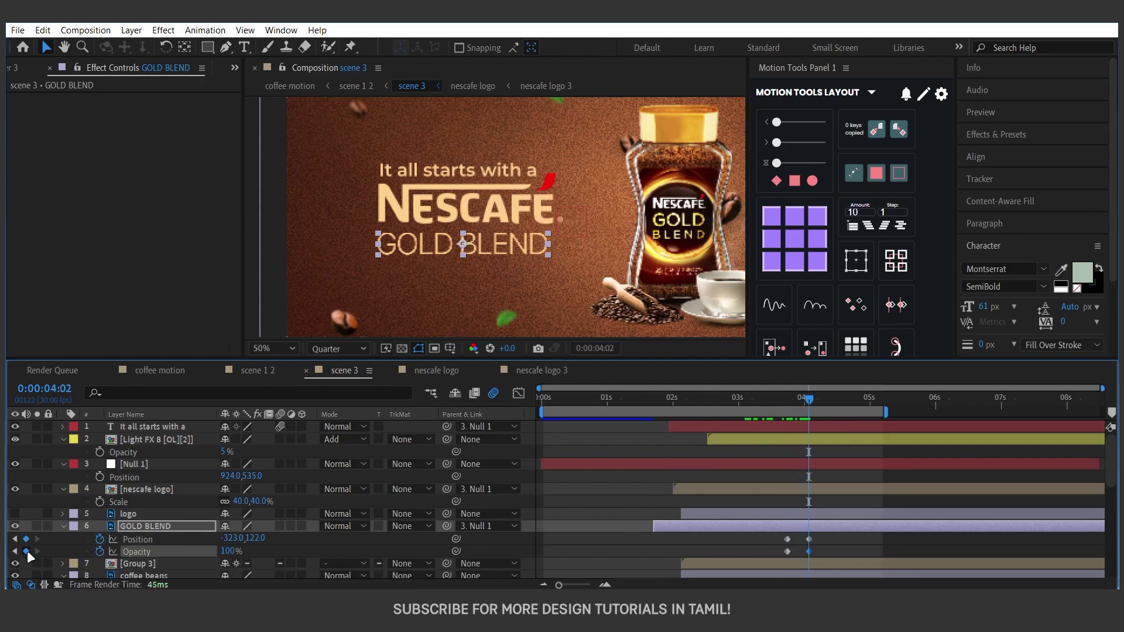
Step: Raise GOLD BLEND to Y 20 at 0% opacity on the first keyframes, then Easy Ease all four
{"action": "left_click", "coordinate": [15, 551]}
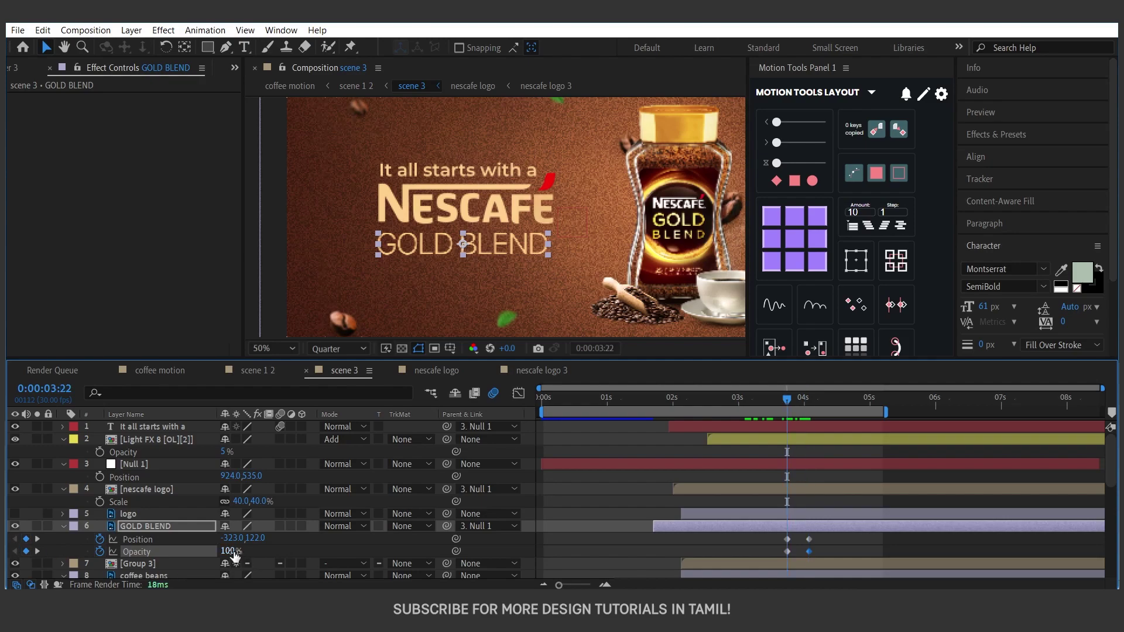
{"action": "left_click_drag", "start_coordinate": [253, 538], "coordinate": [166, 551]}
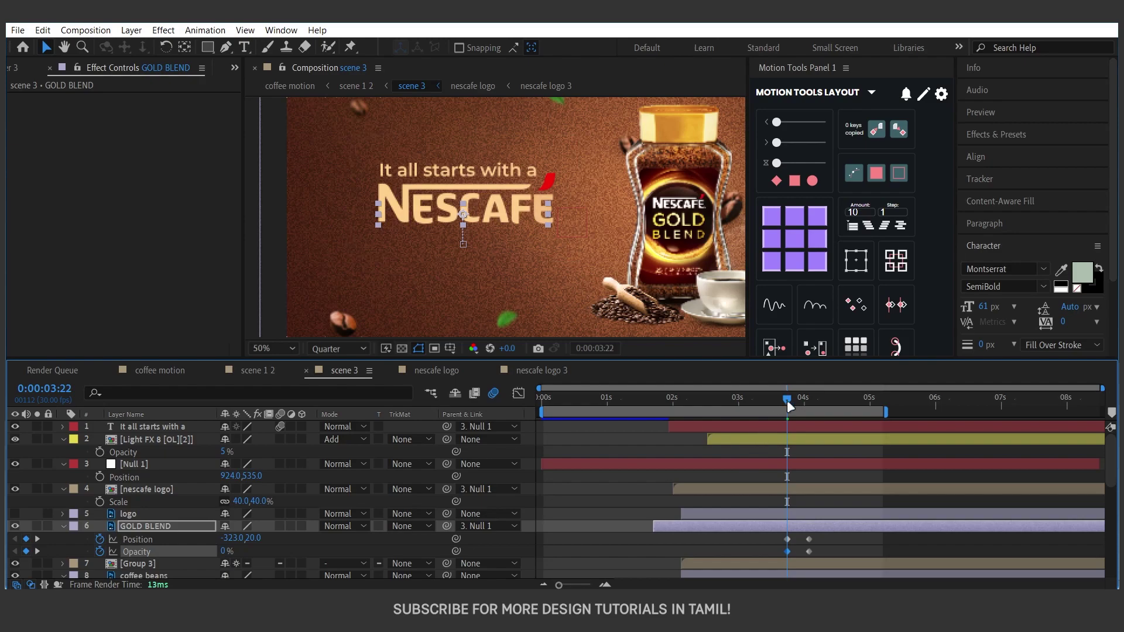
{"action": "left_click_drag", "start_coordinate": [788, 401], "coordinate": [815, 396]}
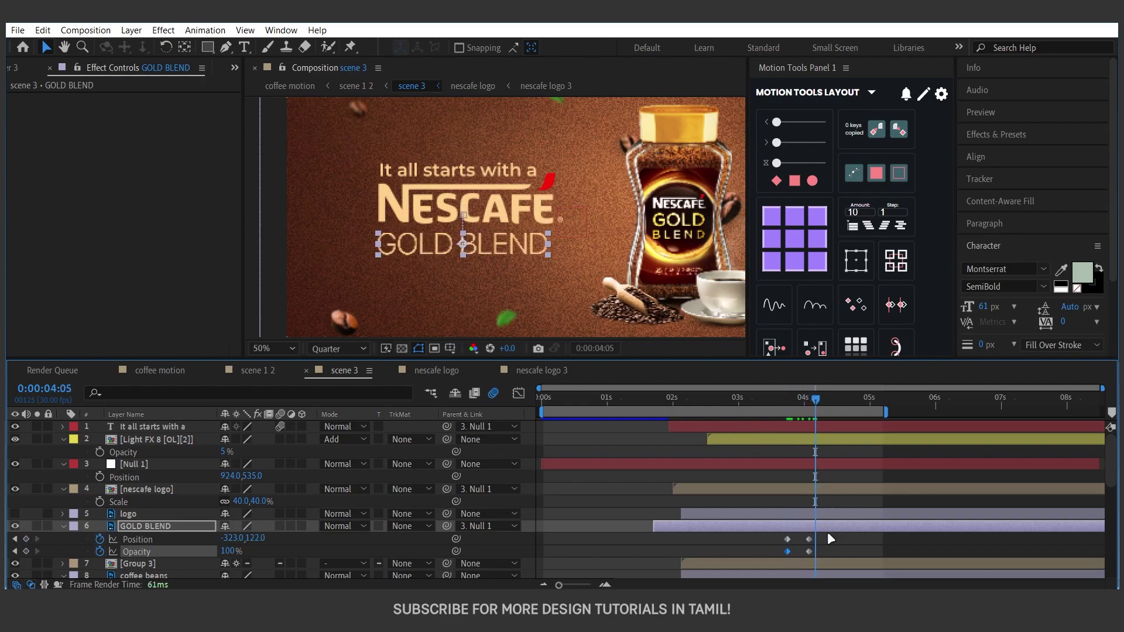
{"action": "left_click_drag", "start_coordinate": [828, 532], "coordinate": [779, 557]}
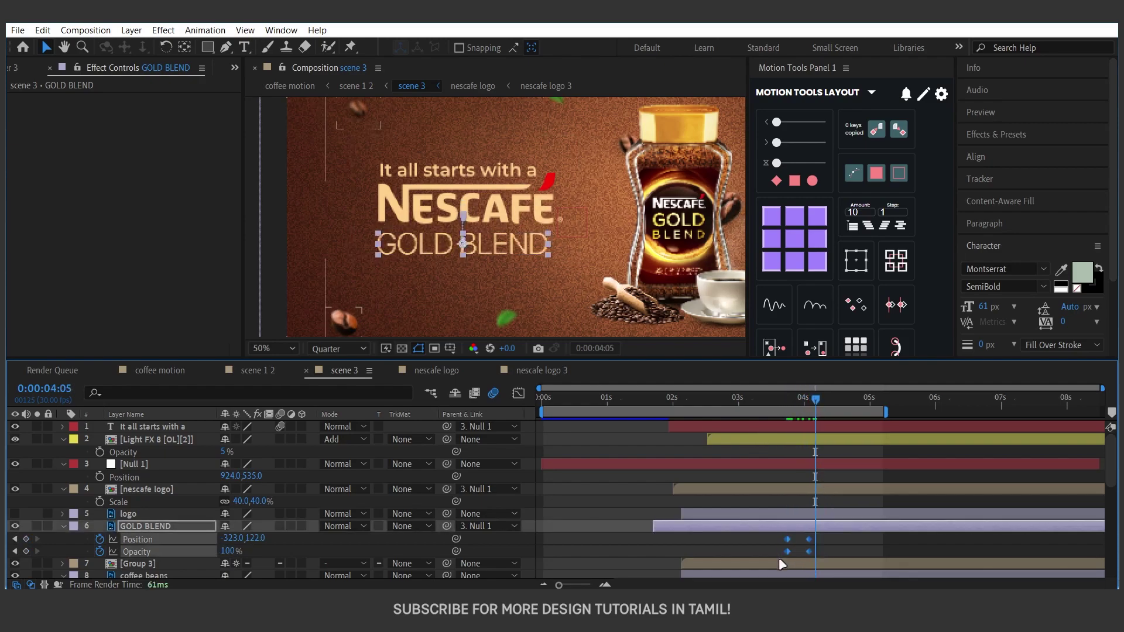
{"action": "key", "text": "F9"}
Step: Retime the GOLD BLEND keyframes, delaying the Opacity slightly, and preview the slide and fade
{"action": "left_click_drag", "start_coordinate": [787, 404], "coordinate": [798, 408]}
{"action": "left_click", "coordinate": [826, 552]}
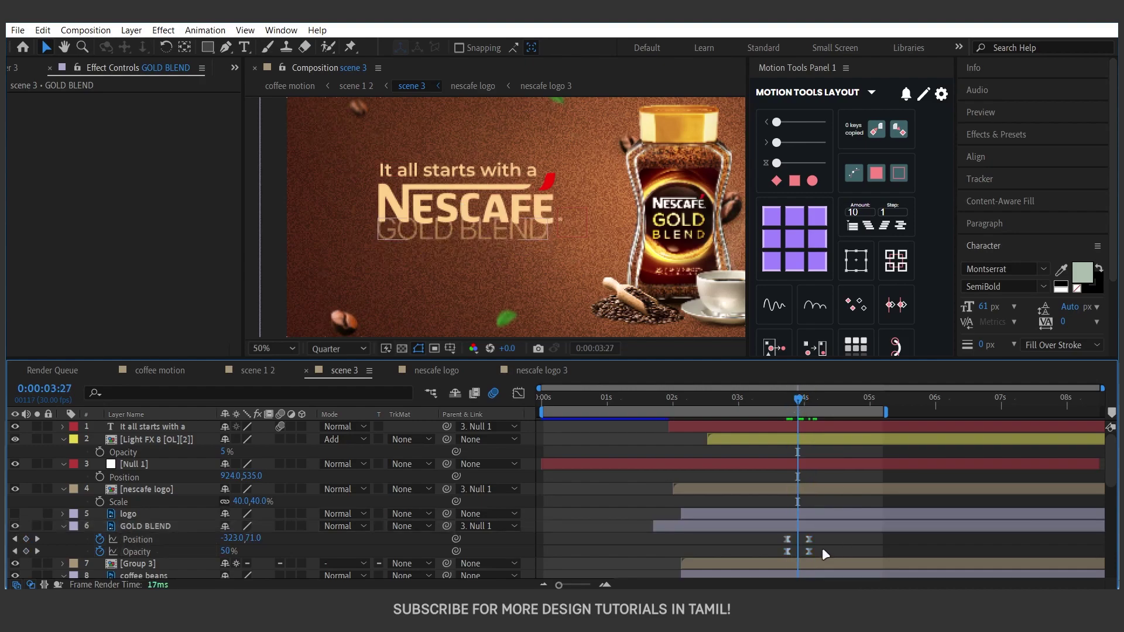
{"action": "mouse_move", "coordinate": [826, 546]}
{"action": "left_mouse_down"}
{"action": "mouse_move", "coordinate": [778, 556]}
{"action": "mouse_move", "coordinate": [818, 562]}
{"action": "left_mouse_up"}
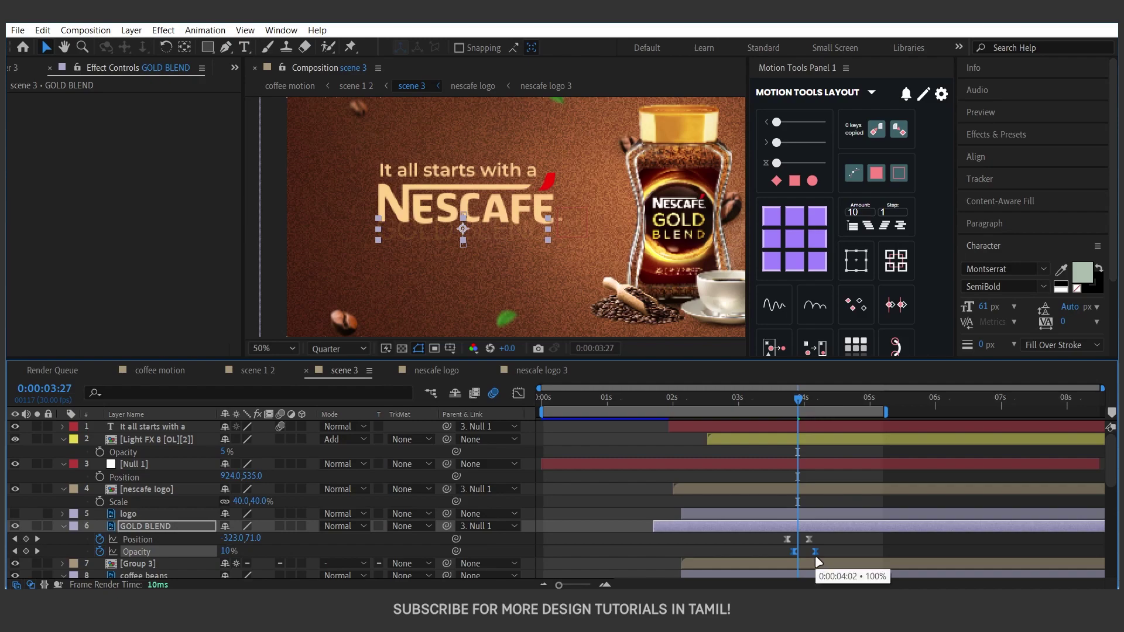
{"action": "left_click", "coordinate": [786, 399]}
{"action": "key", "text": "space"}
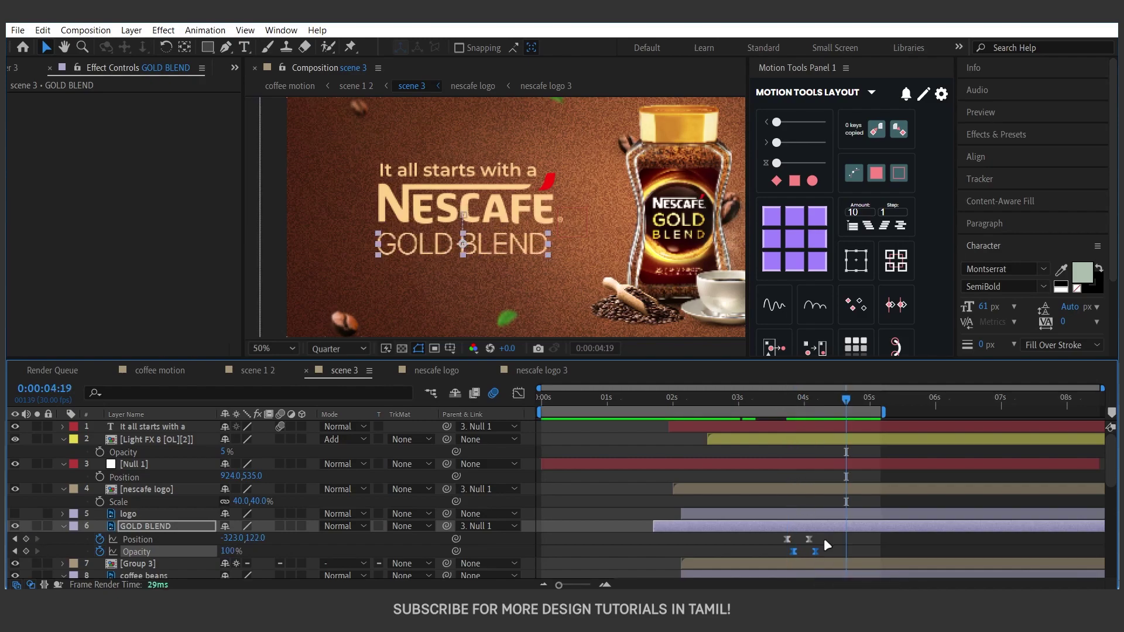
{"action": "mouse_move", "coordinate": [824, 537]}
{"action": "left_mouse_down"}
{"action": "mouse_move", "coordinate": [804, 549]}
{"action": "mouse_move", "coordinate": [832, 550]}
{"action": "left_mouse_up"}
{"action": "left_click", "coordinate": [785, 401]}
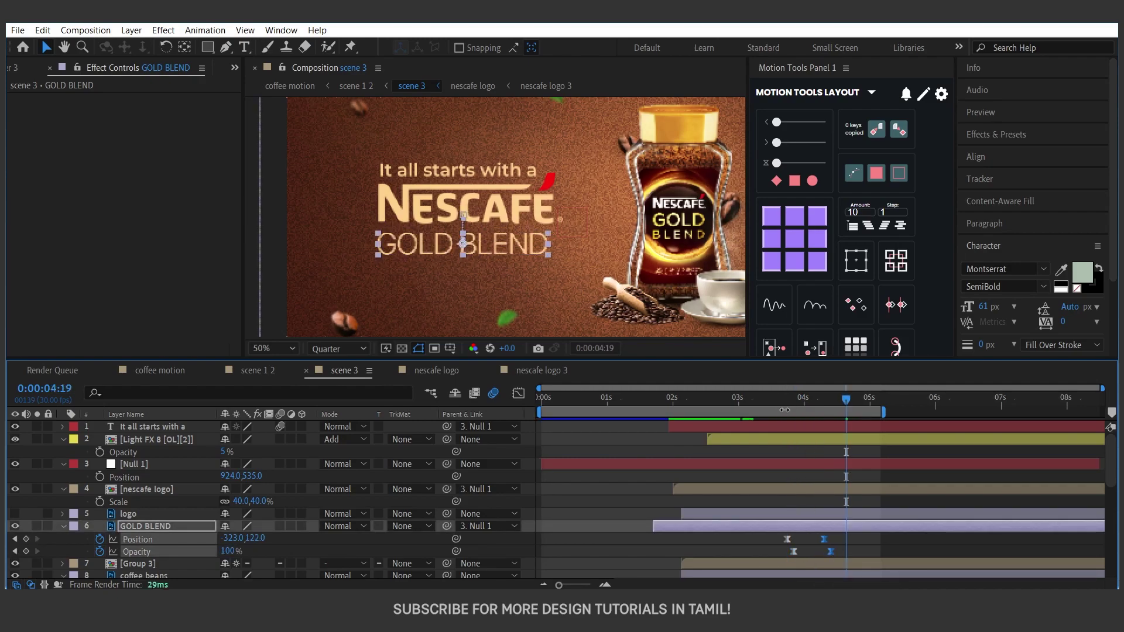
{"action": "left_click_drag", "start_coordinate": [785, 401], "coordinate": [789, 409]}
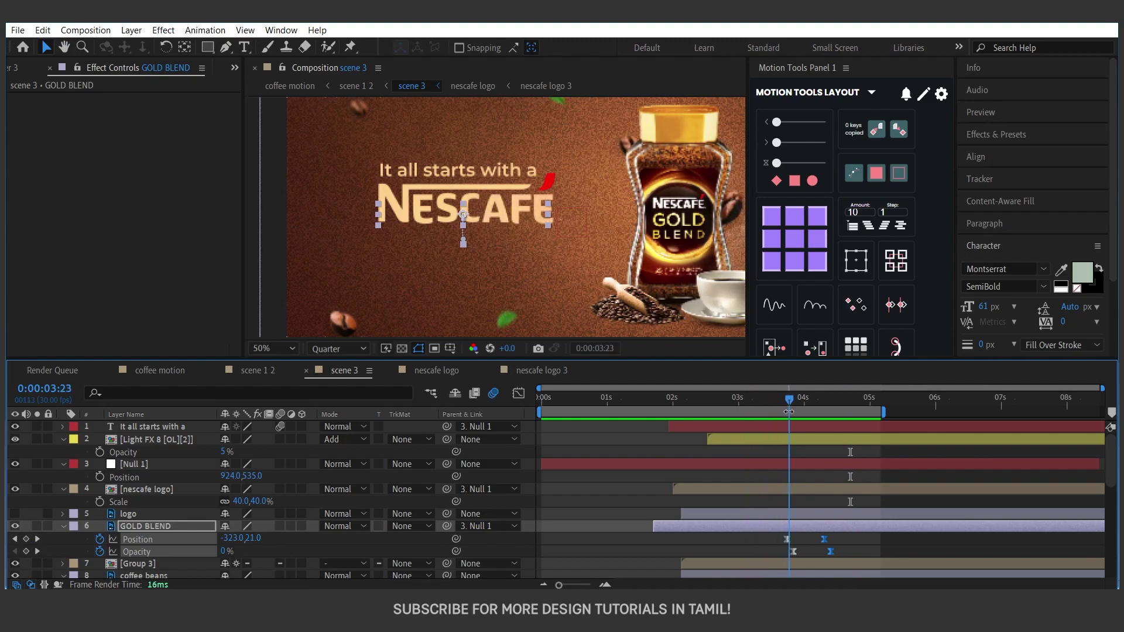
{"action": "left_click_drag", "start_coordinate": [828, 525], "coordinate": [812, 528]}
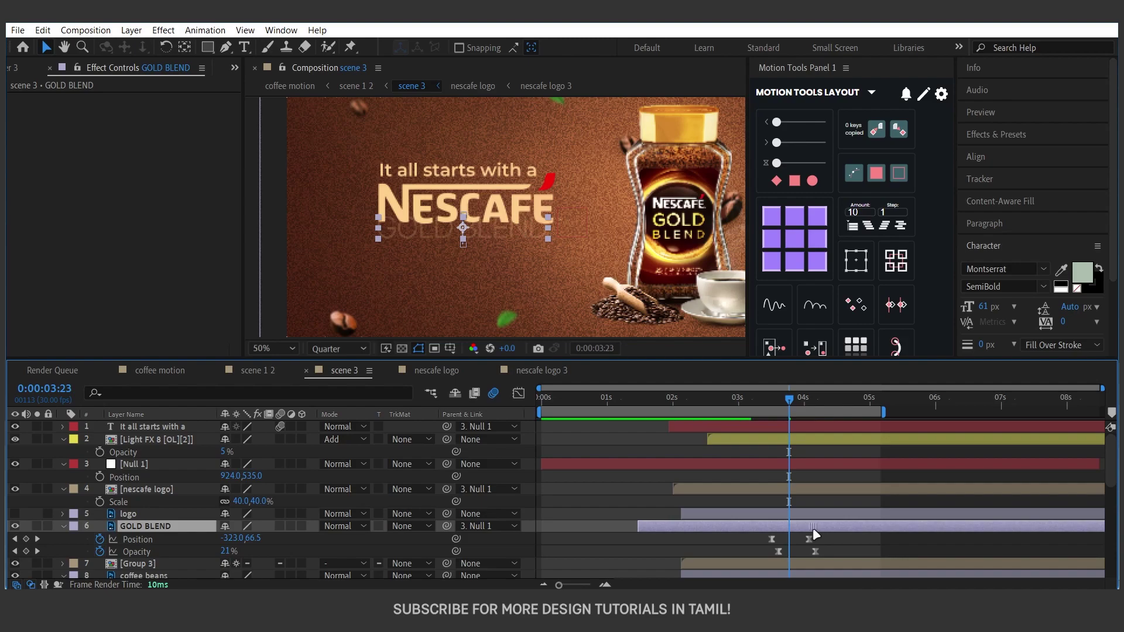
{"action": "left_click", "coordinate": [737, 403]}
{"action": "left_click_drag", "start_coordinate": [732, 410], "coordinate": [675, 406]}
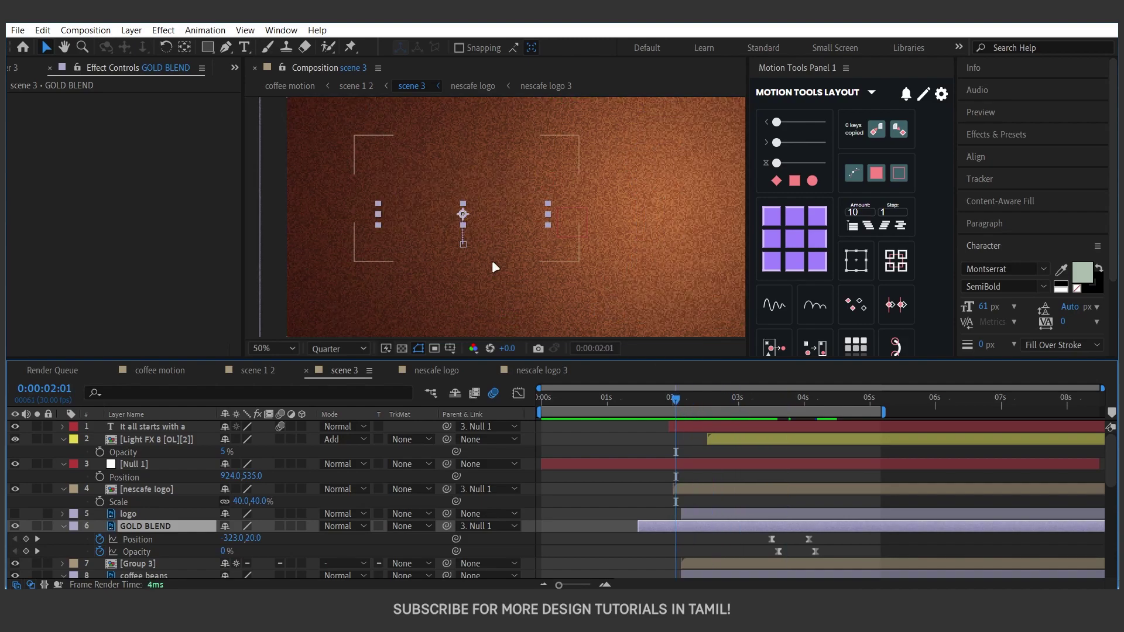
Step: Fit the scene 3 frame in the viewer and play the NESCAFÉ and GOLD BLEND preview
{"action": "scroll", "coordinate": [613, 286], "scroll_direction": "down", "scroll_amount": 4}
{"action": "key", "text": "shift+slash"}
{"action": "key", "text": "space"}
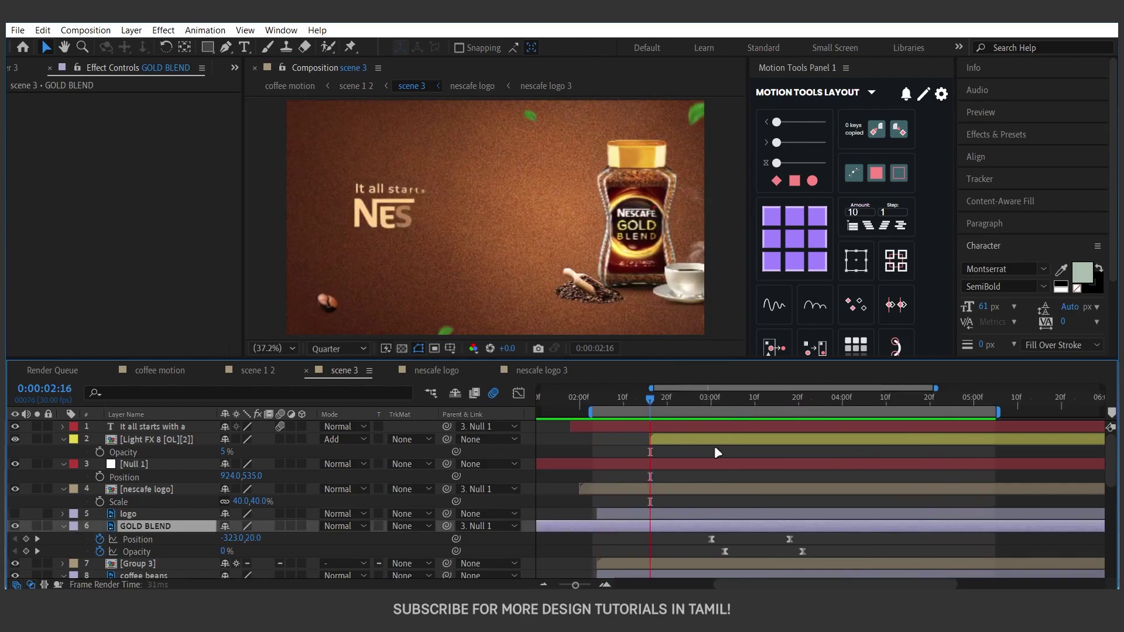